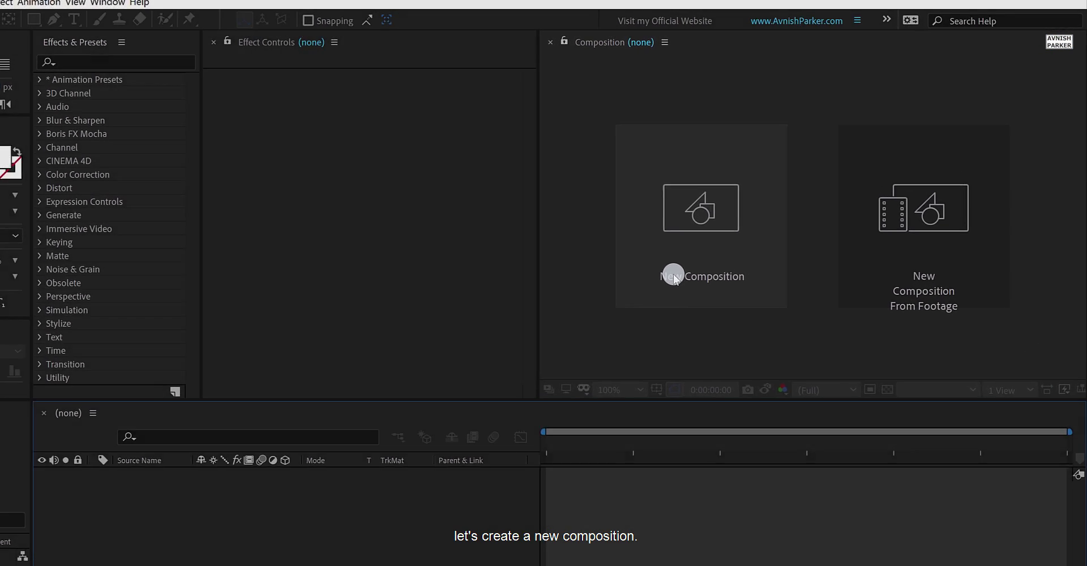
- Create the Retro_Audio_Visualizer comp at HDTV 1080 24 with a 0:01:00:00 duration
left_click(611, 311)
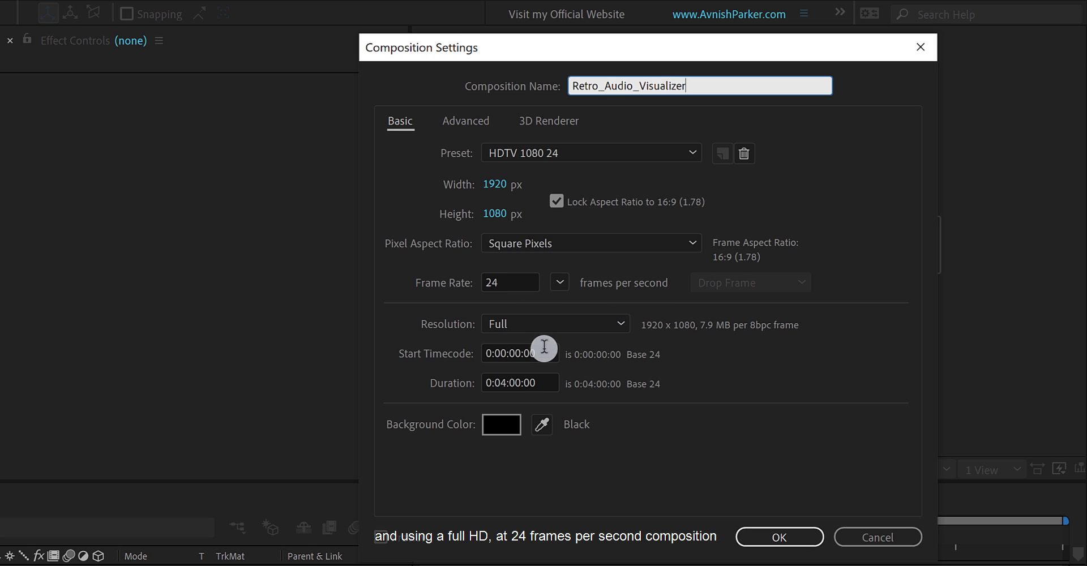
left_click(505, 383)
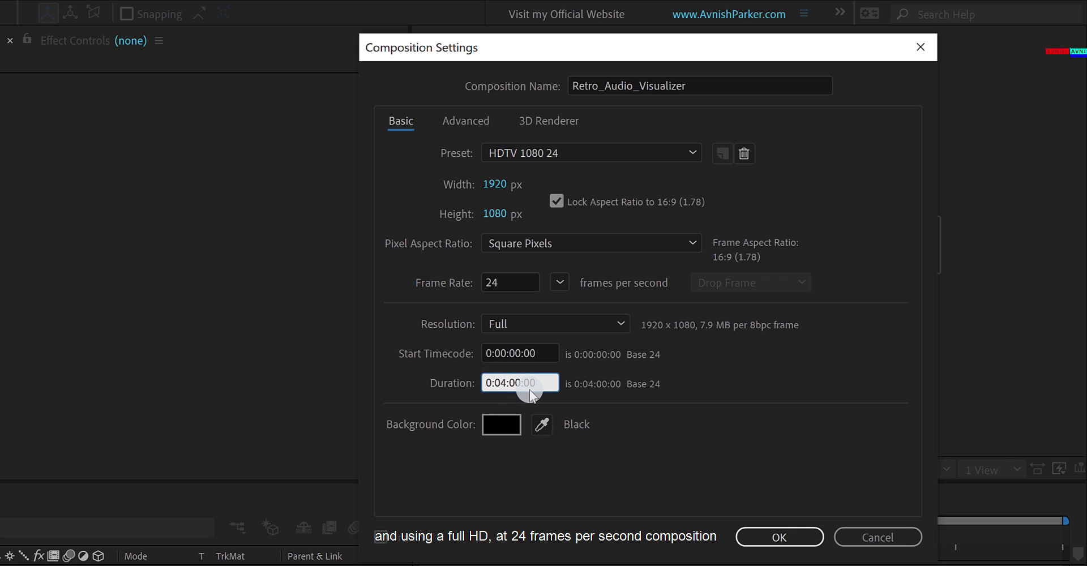
key("BackSpace")
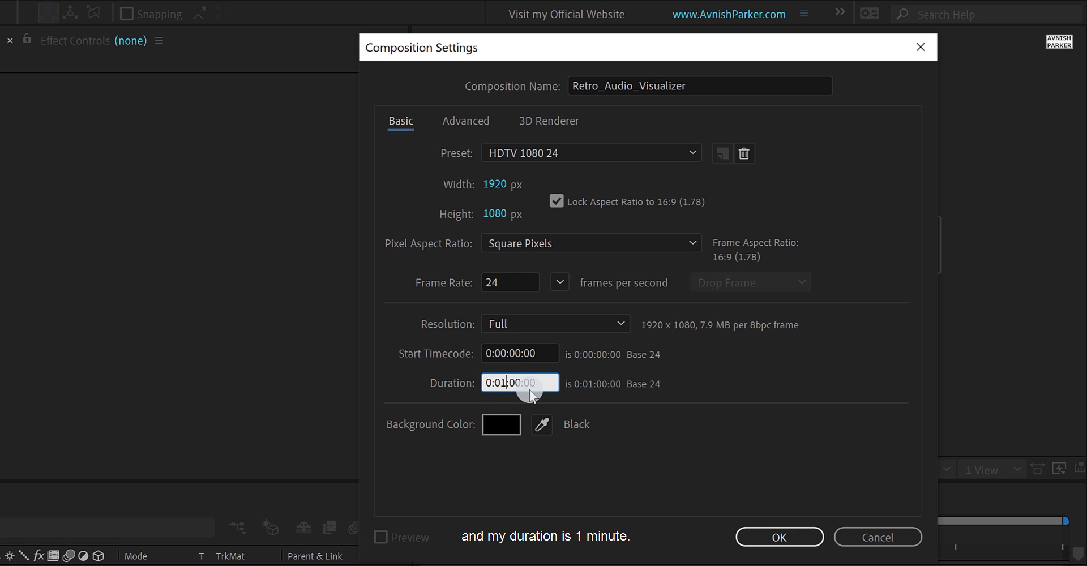
type("1")
left_click(742, 537)
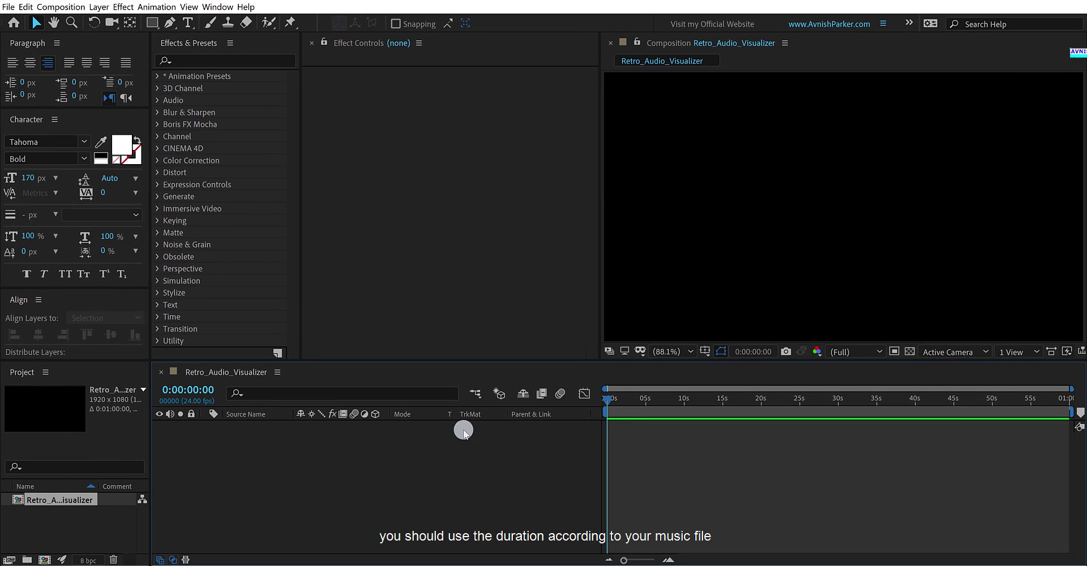
- Add a comp-sized 1920×1080 pink solid layer named Background
right_click(474, 431)
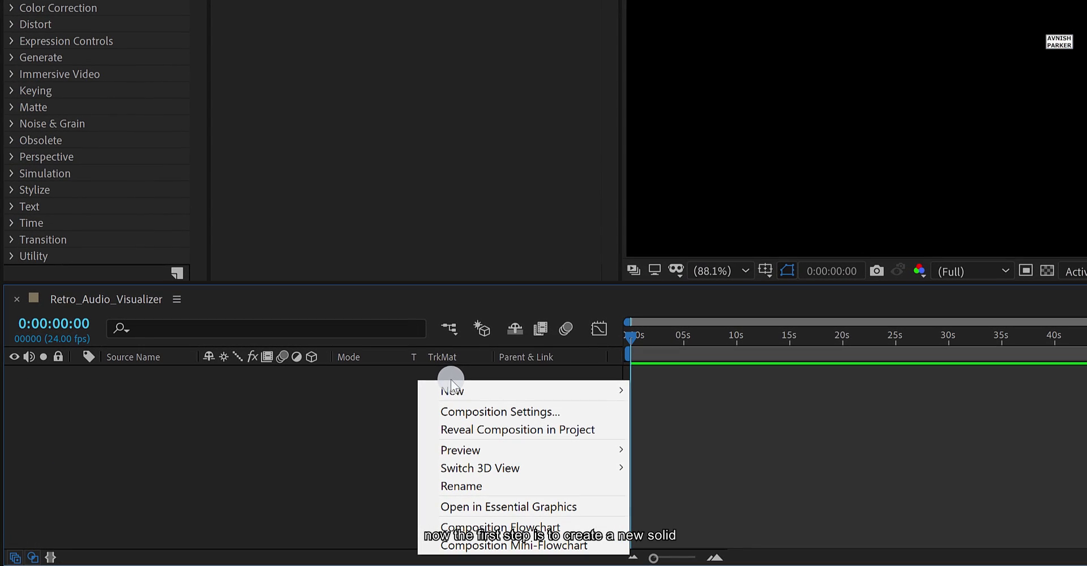
mouse_move(611, 396)
left_click(705, 427)
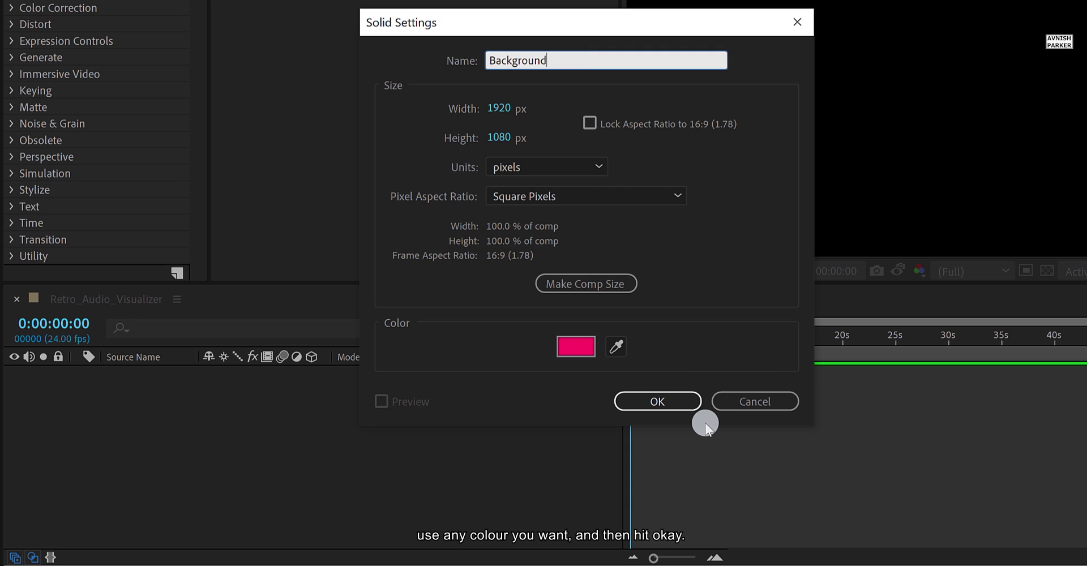
left_click(630, 289)
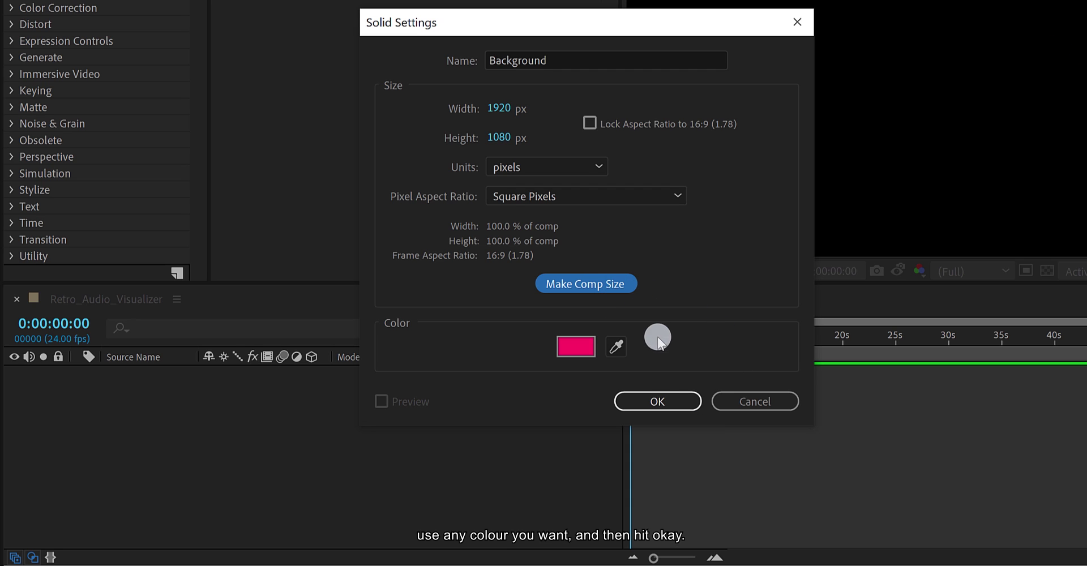
left_click(659, 401)
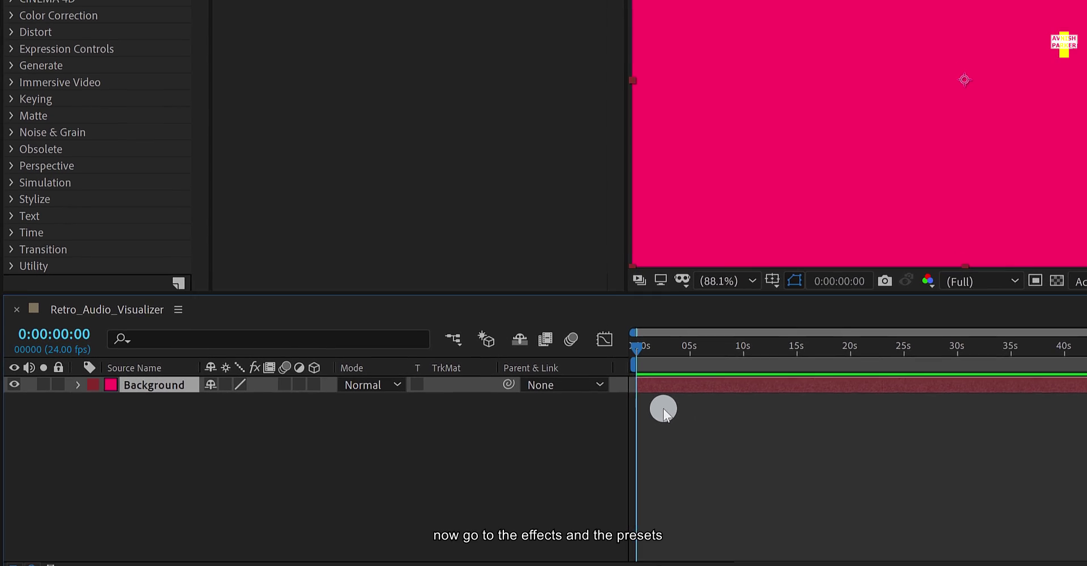
- Apply Gradient Ramp to Background and set its End Color to dark purple 130B1A
left_click(145, 36)
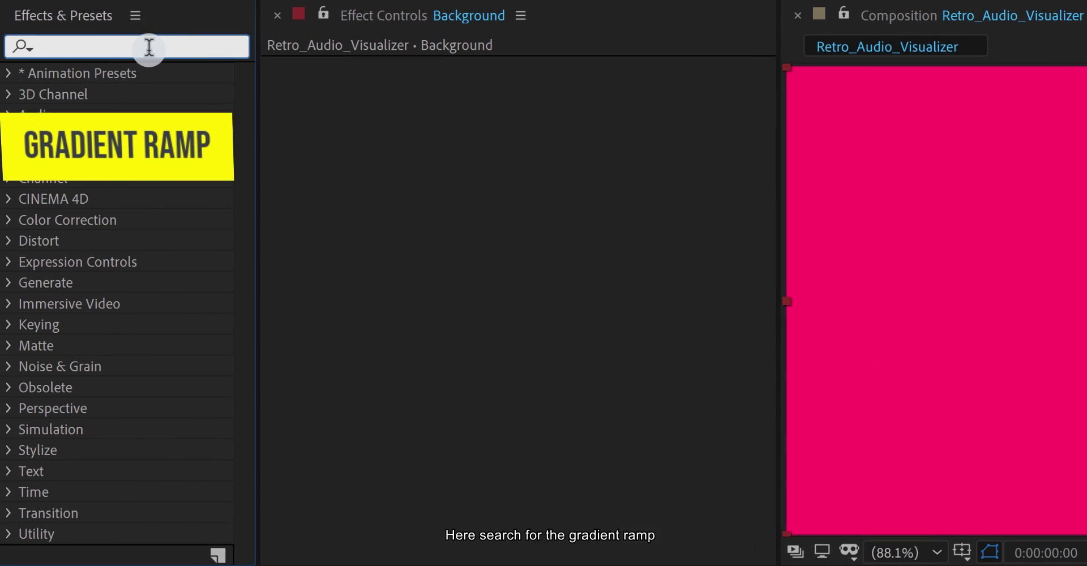
type("ramp")
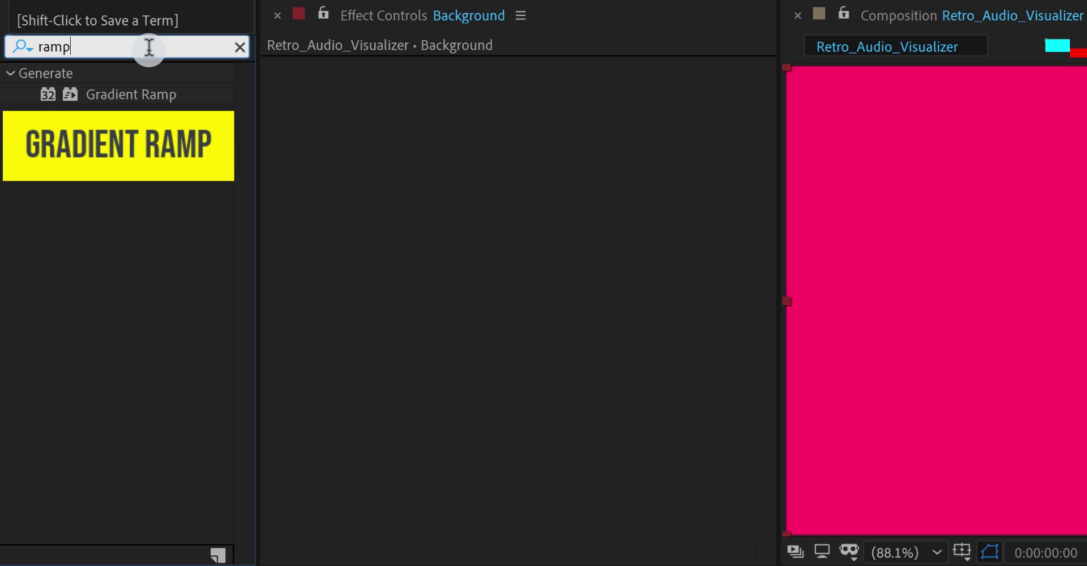
double_click(147, 95)
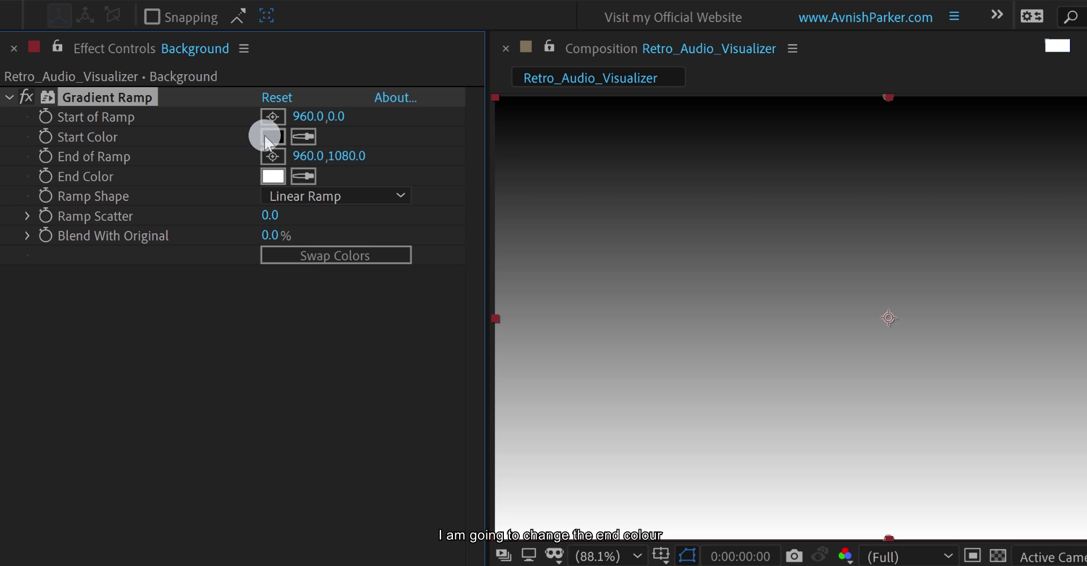
left_click(282, 177)
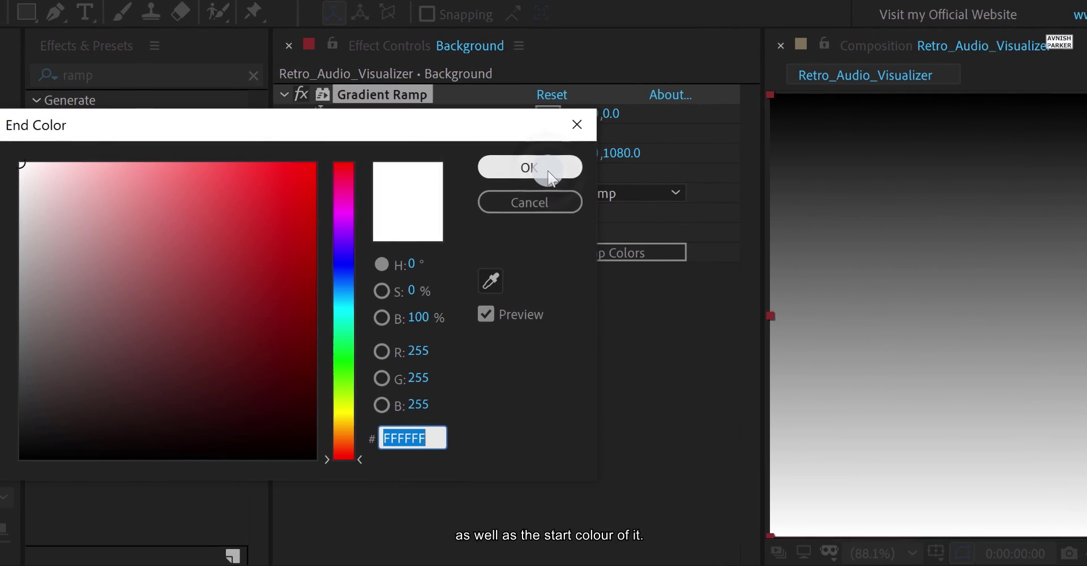
left_click_drag(351, 228, 344, 236)
left_click(189, 427)
left_click_drag(189, 427, 184, 429)
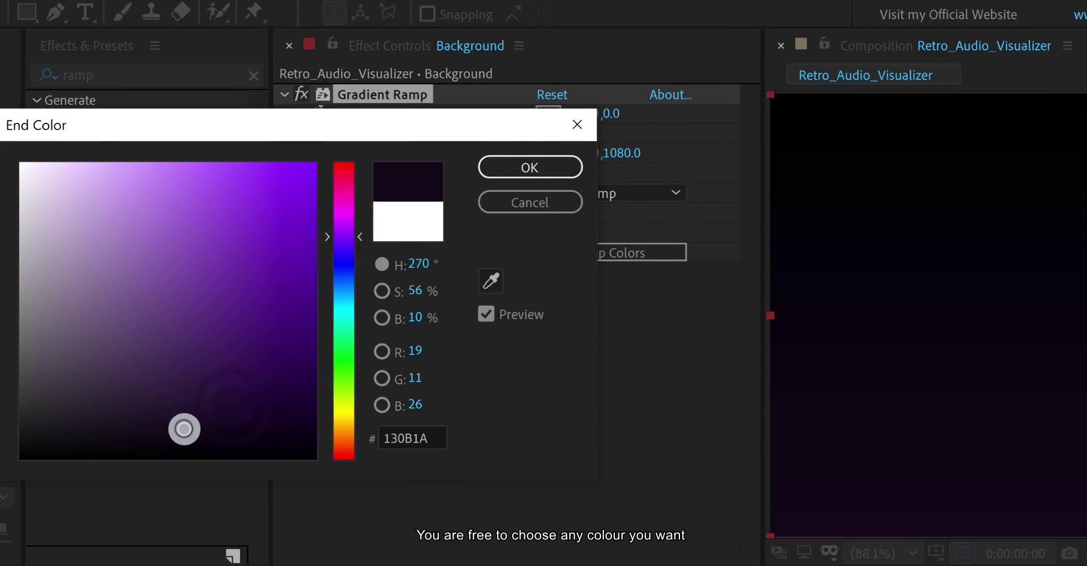
left_click(502, 169)
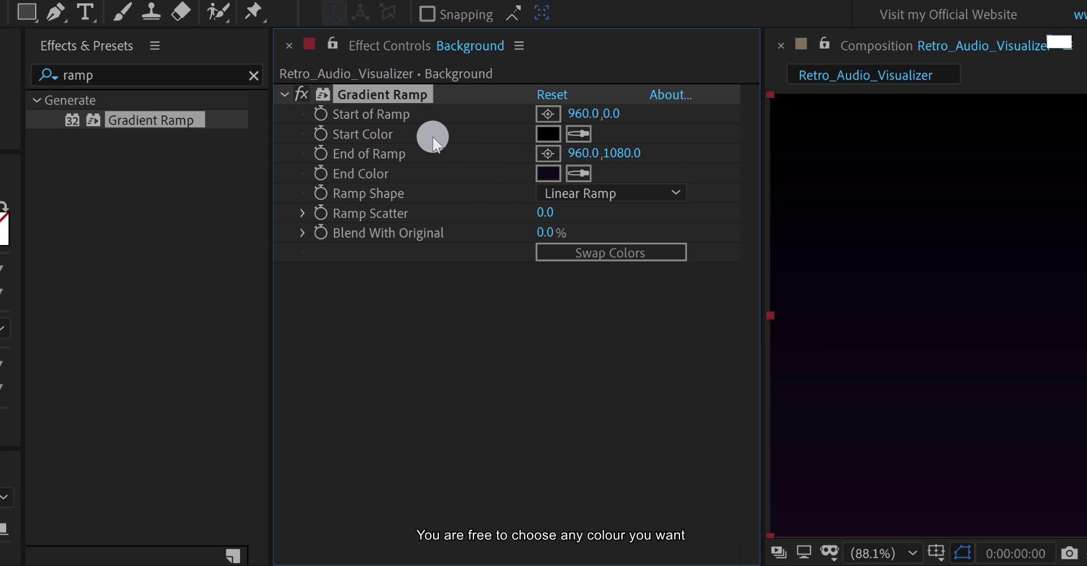
- Set the Gradient Ramp Start Color to dark red 19080A
left_click(545, 136)
left_click(350, 180)
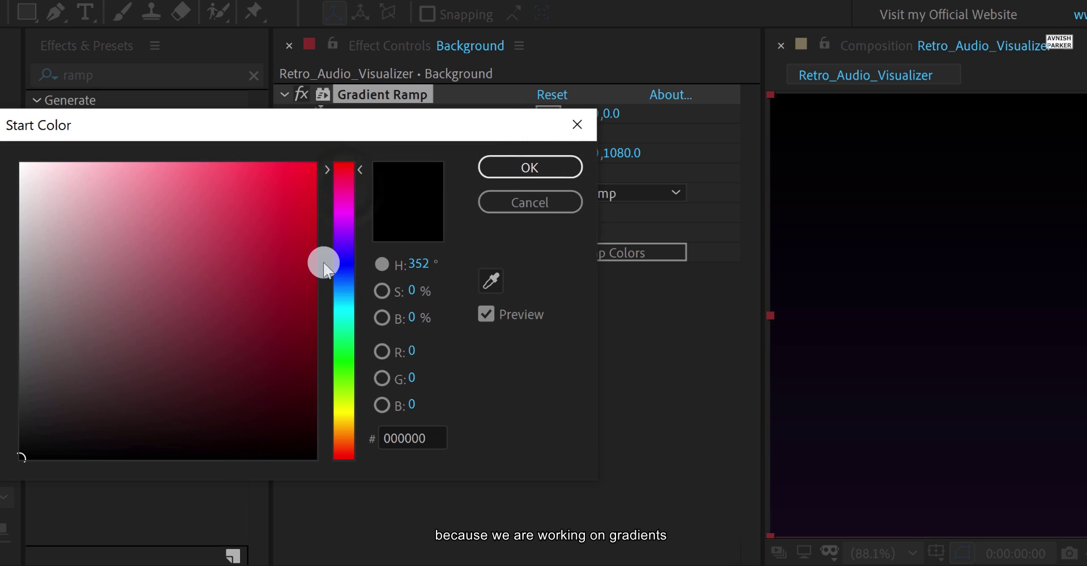
left_click(221, 429)
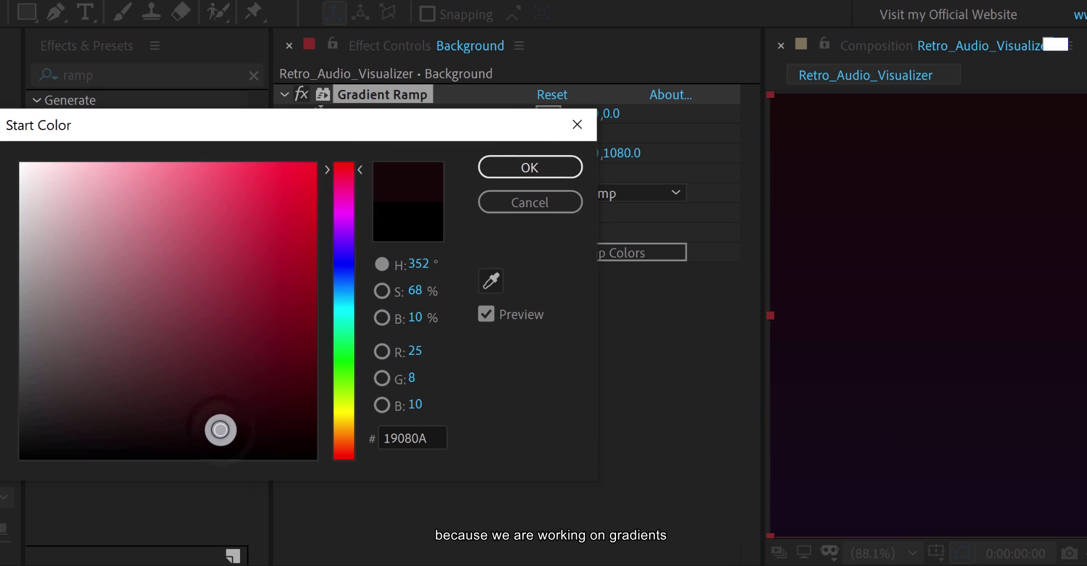
left_click(506, 166)
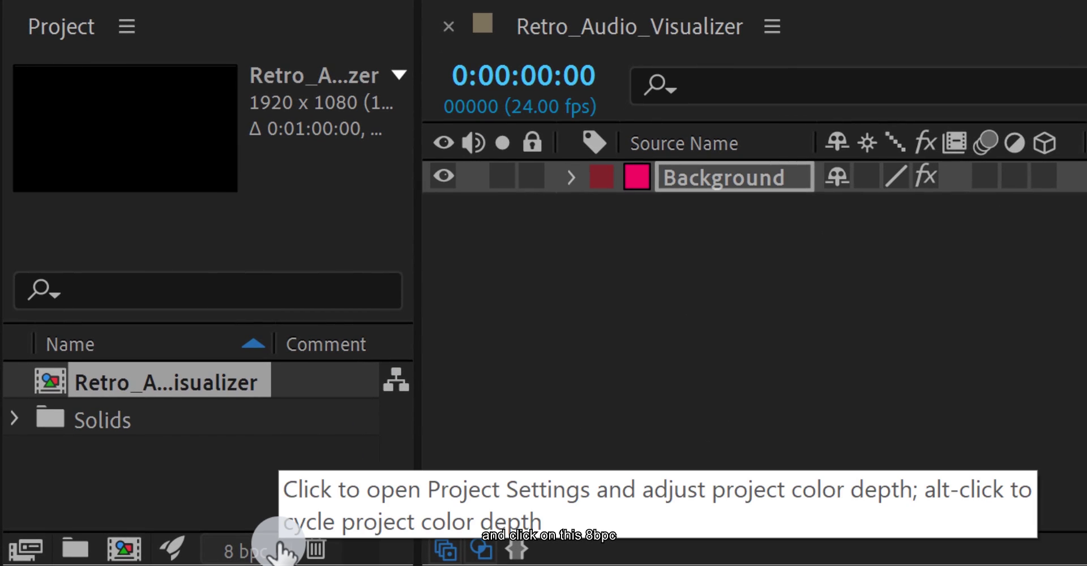
- Set the project colour depth to 16 bits per channel in Project Settings
left_click(277, 546)
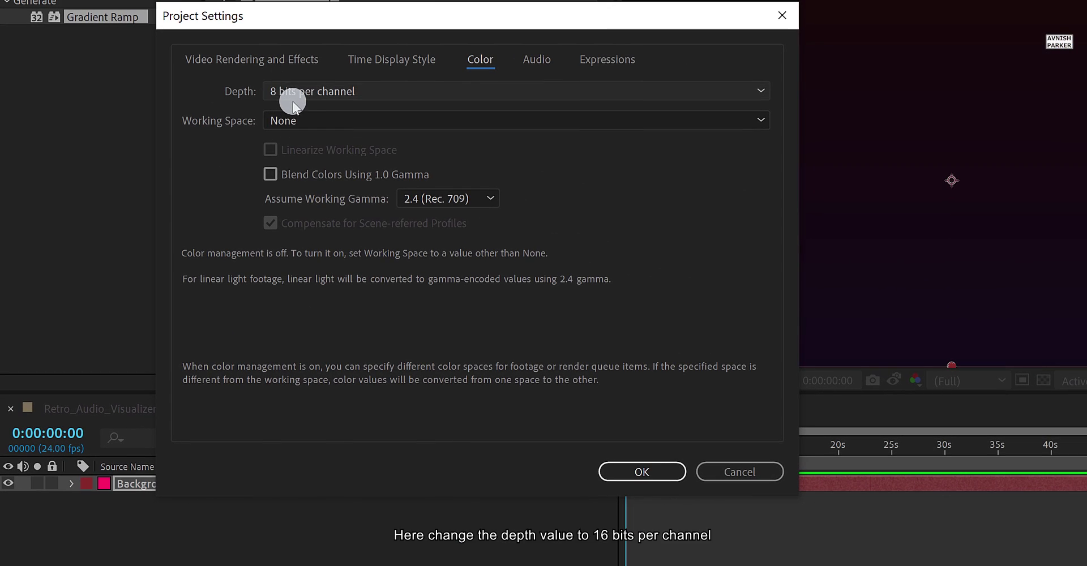
left_click(327, 90)
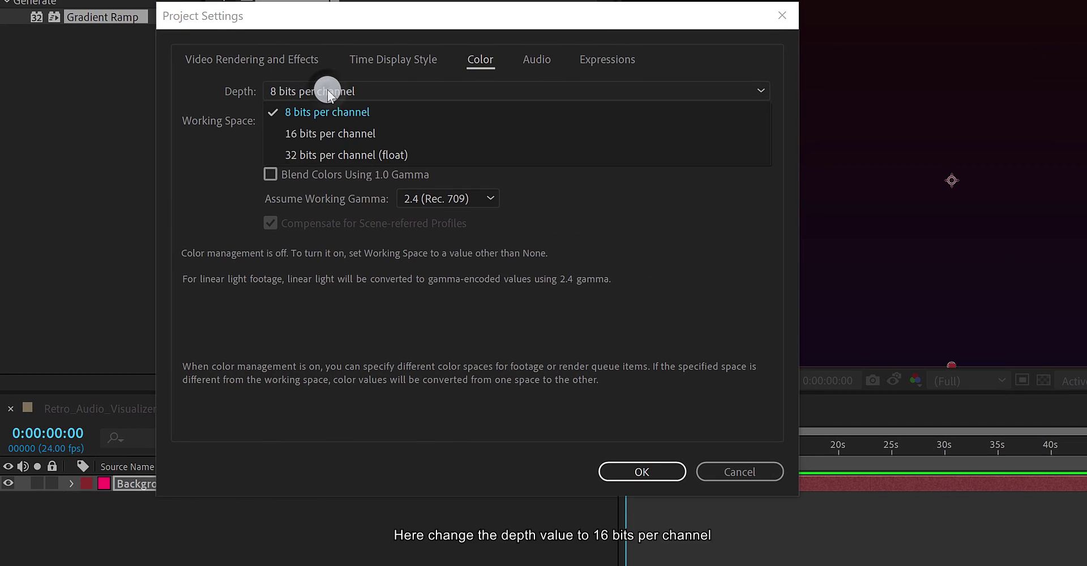
left_click(330, 129)
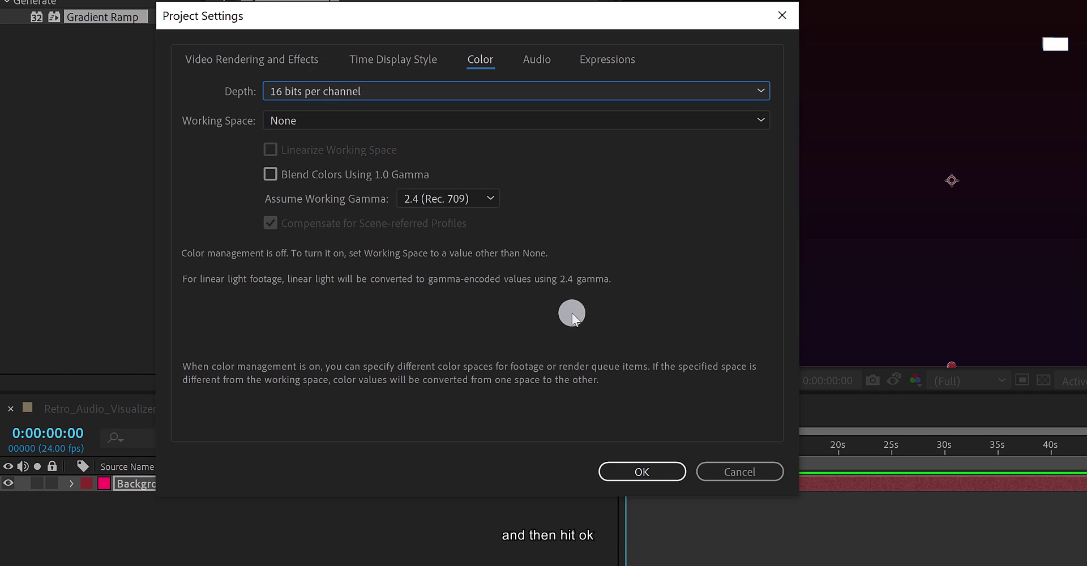
left_click(632, 473)
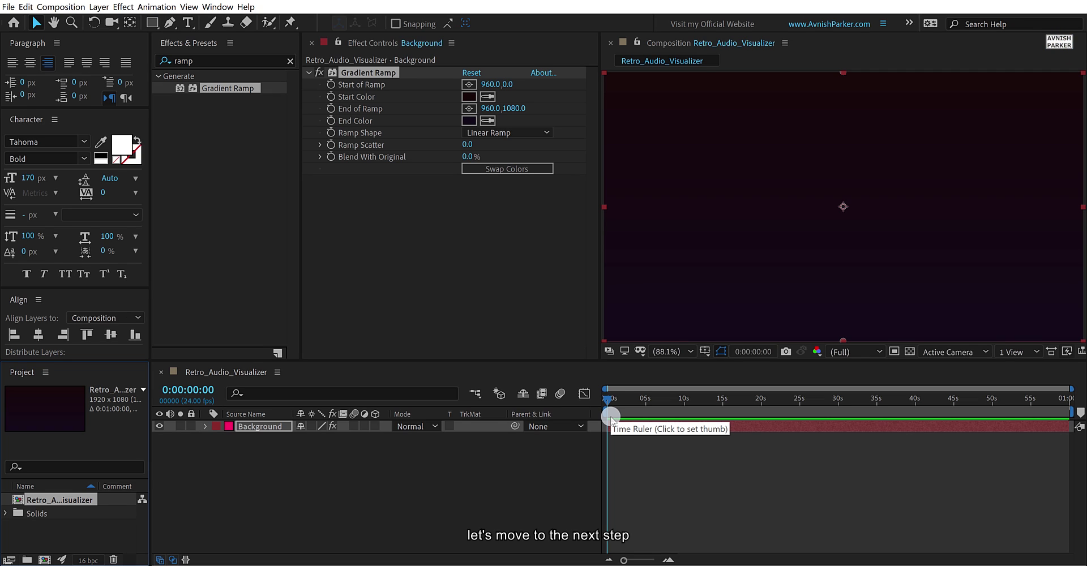
- Choose the Ellipse tool with a linear gradient fill and no stroke
left_click(251, 452)
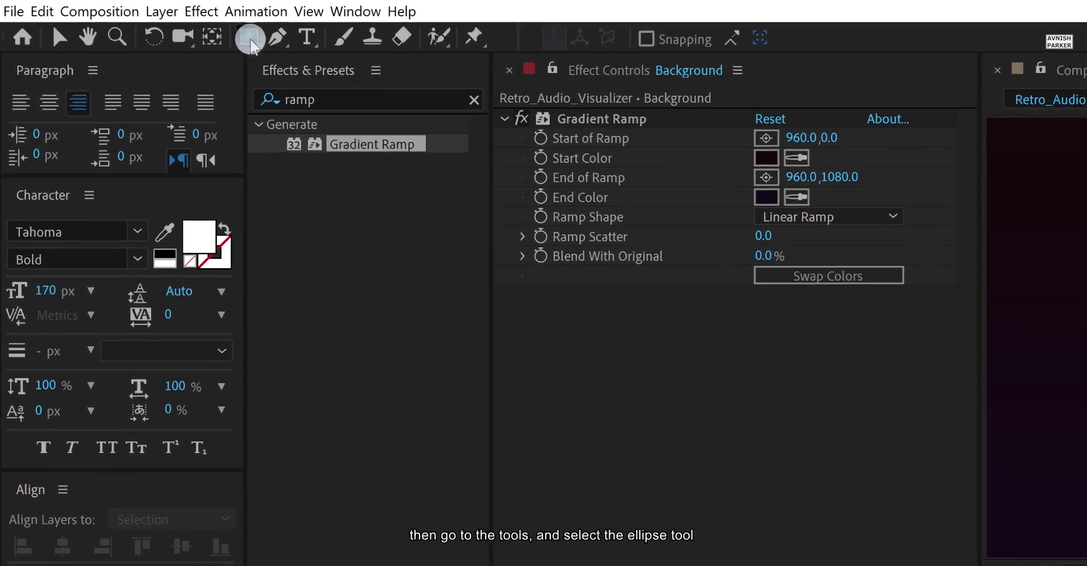
left_click_drag(250, 39, 428, 102)
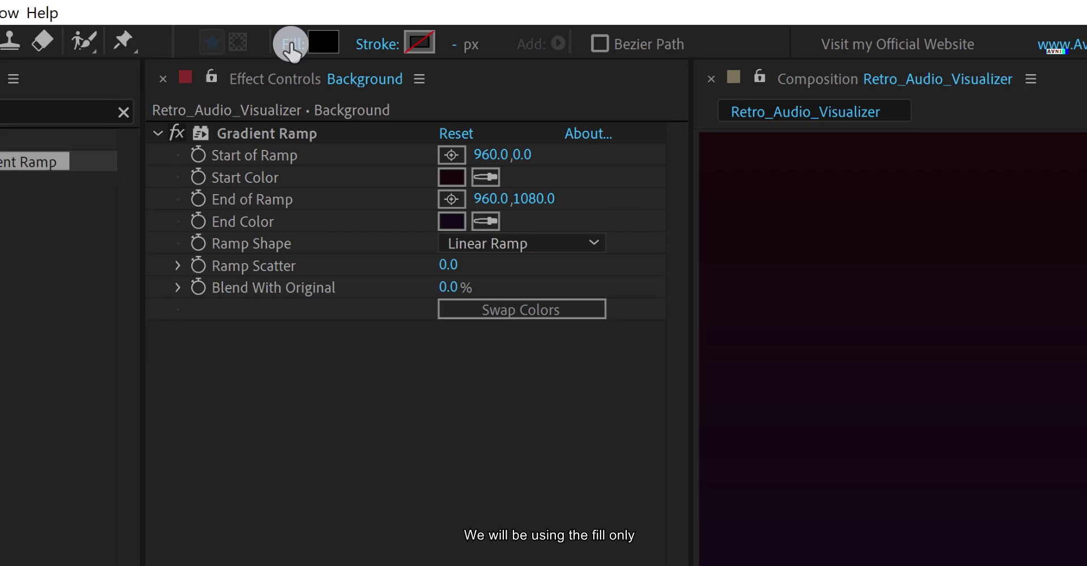
left_click(291, 44)
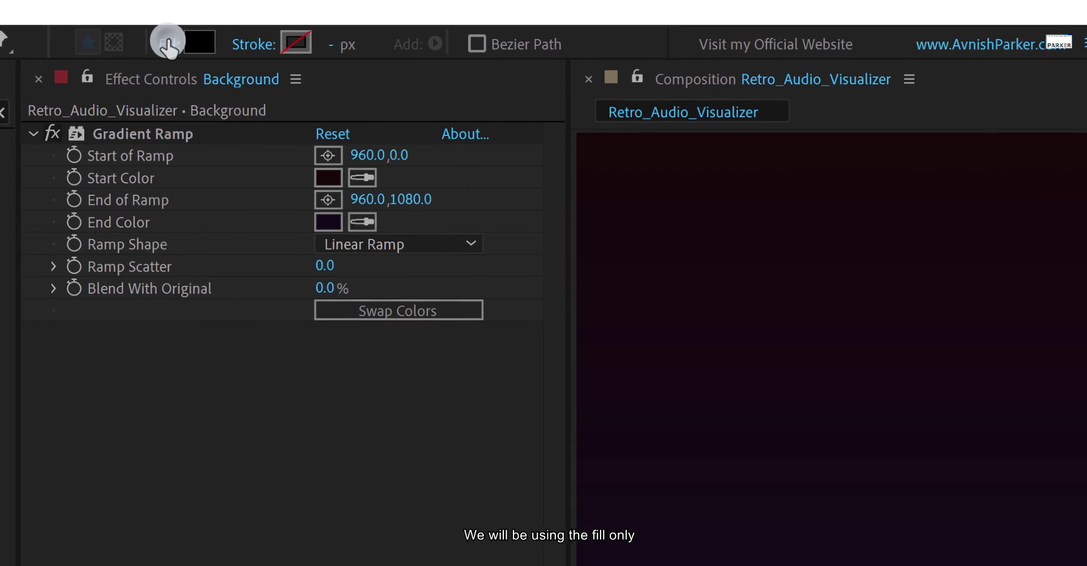
left_click(341, 124)
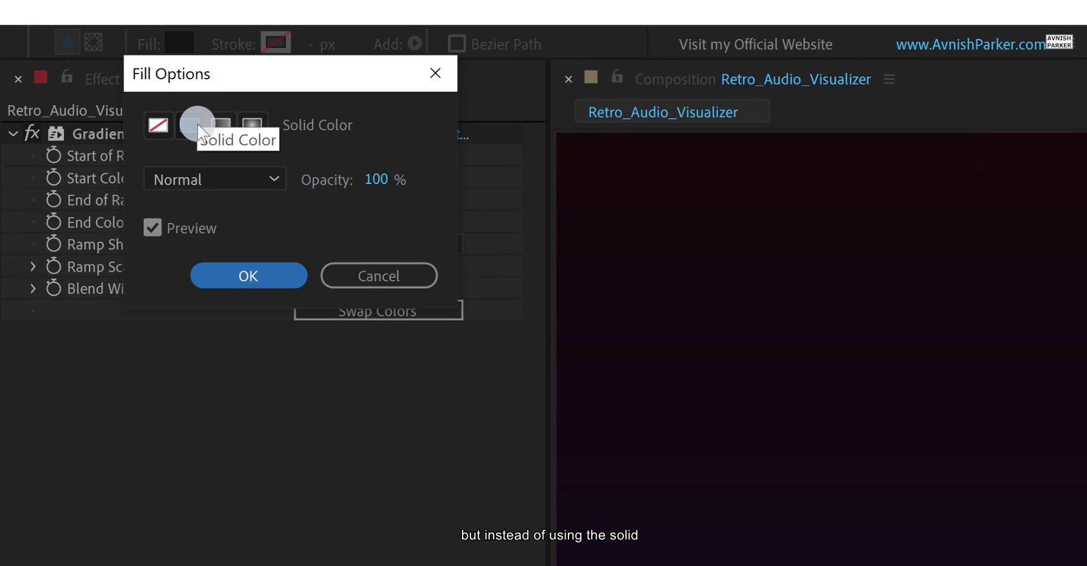
left_click(224, 126)
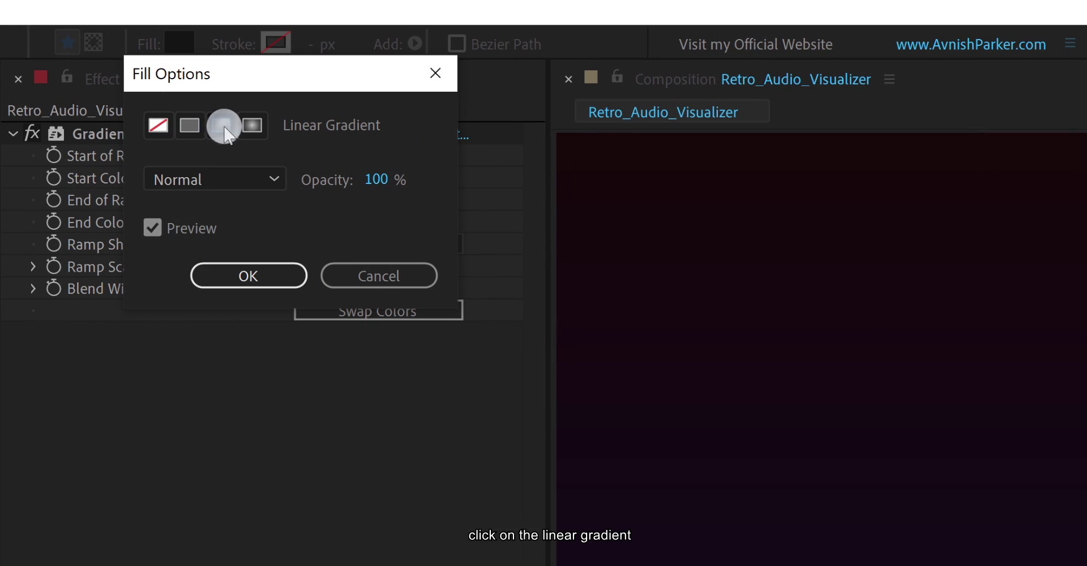
left_click(252, 275)
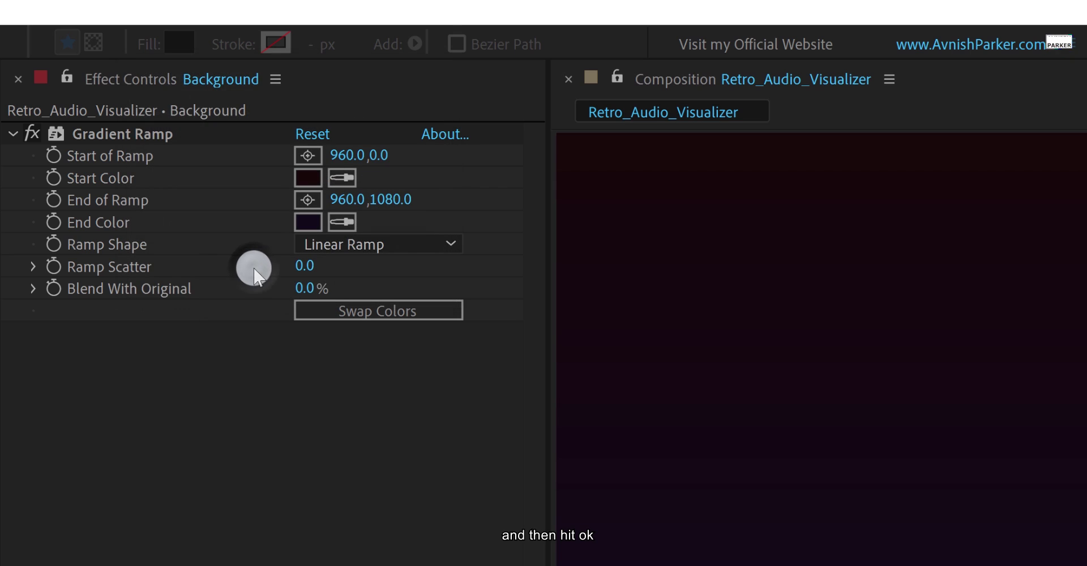
left_click(232, 46)
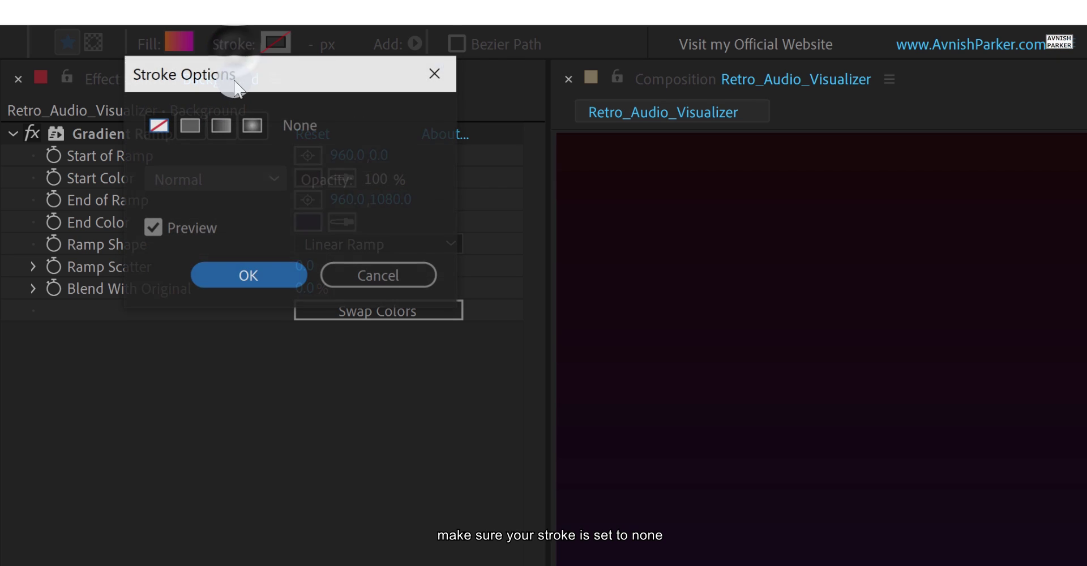
left_click(160, 126)
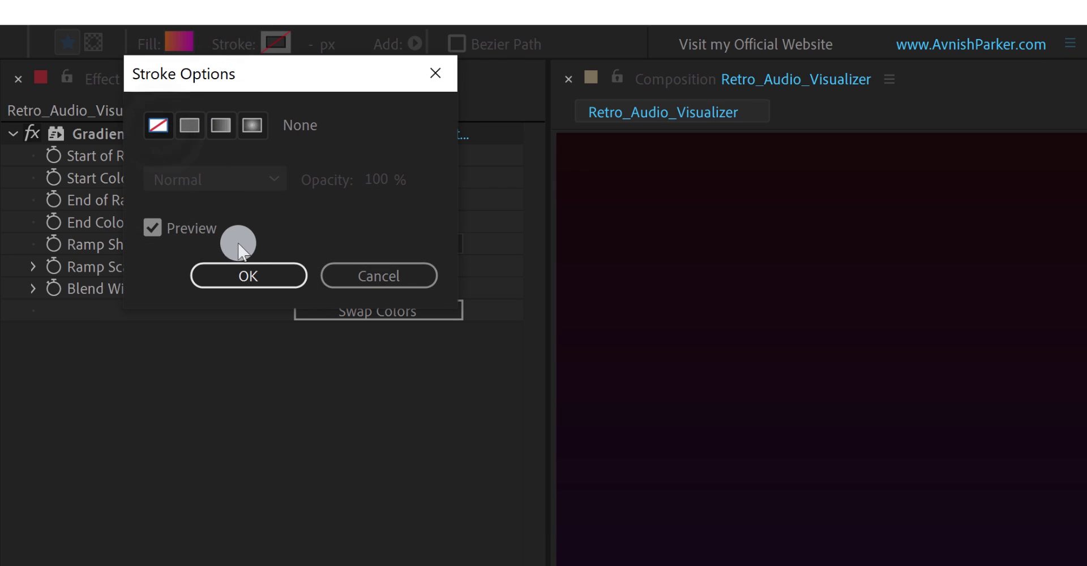
left_click(248, 272)
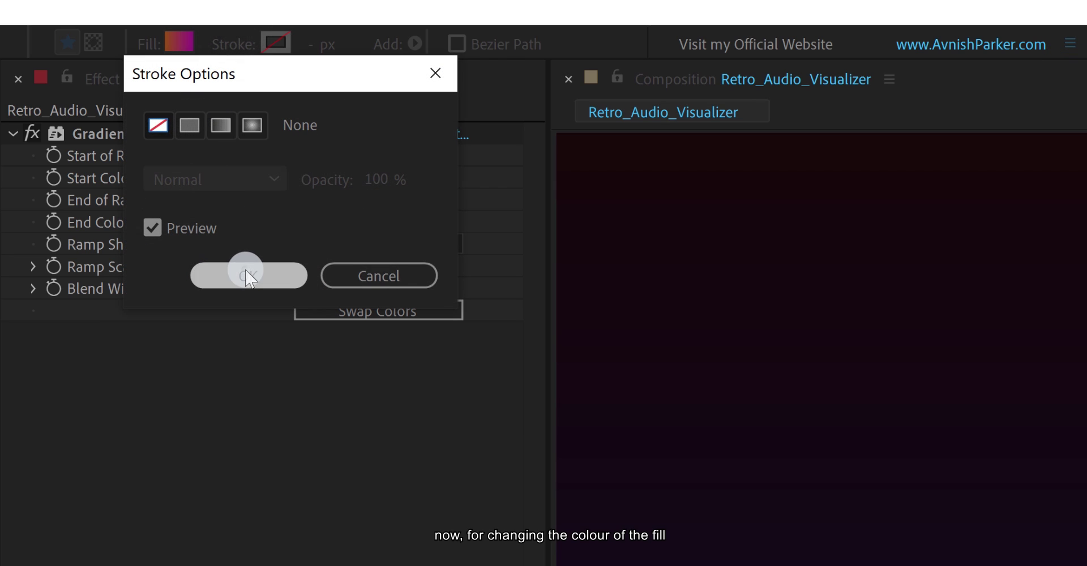
- Set the fill gradient from orange FF6D00 to magenta pink FC00ED
left_click(177, 46)
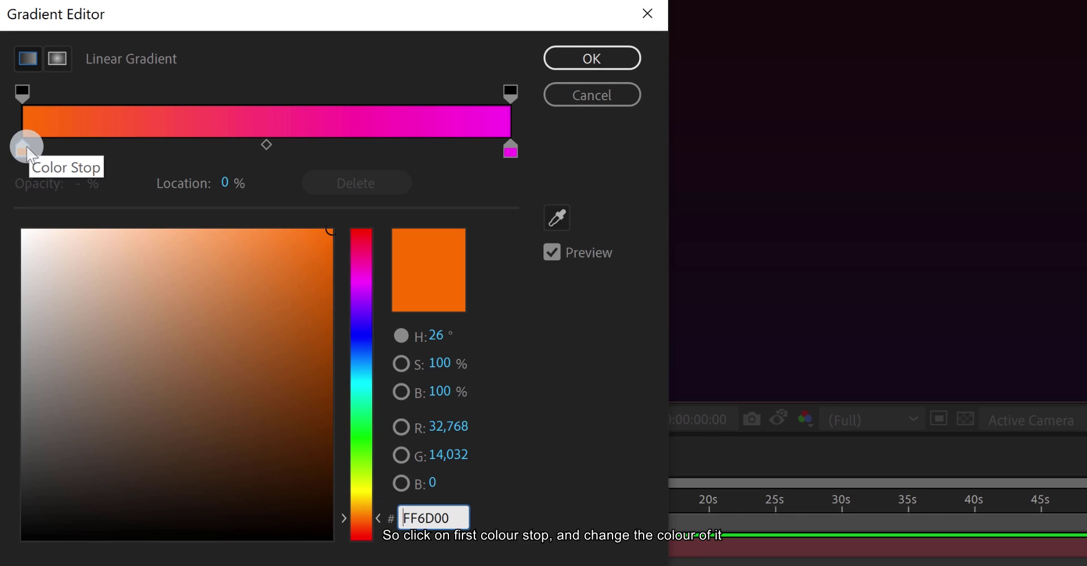
left_click(25, 150)
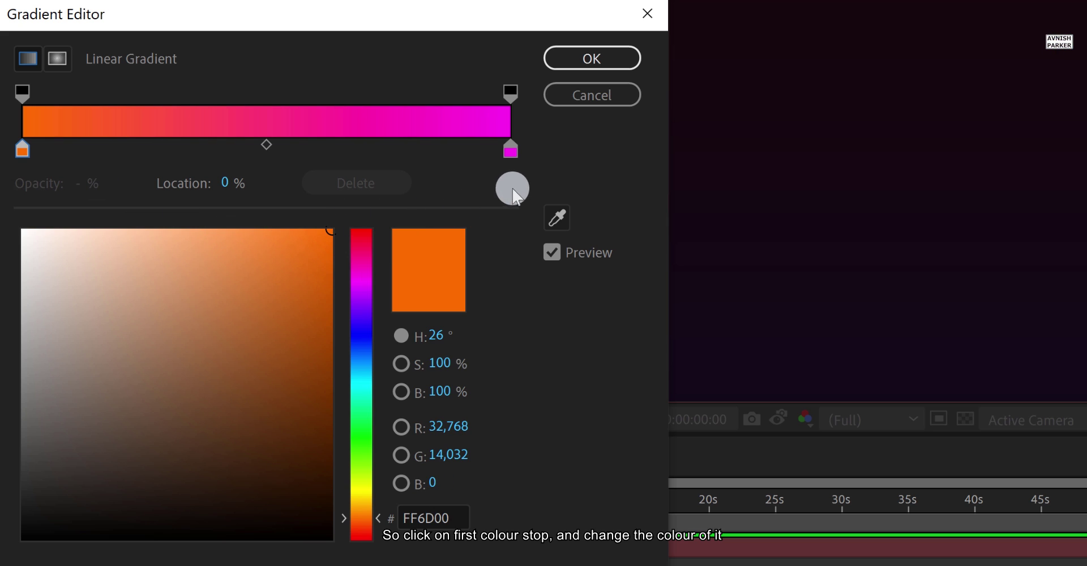
left_click(510, 153)
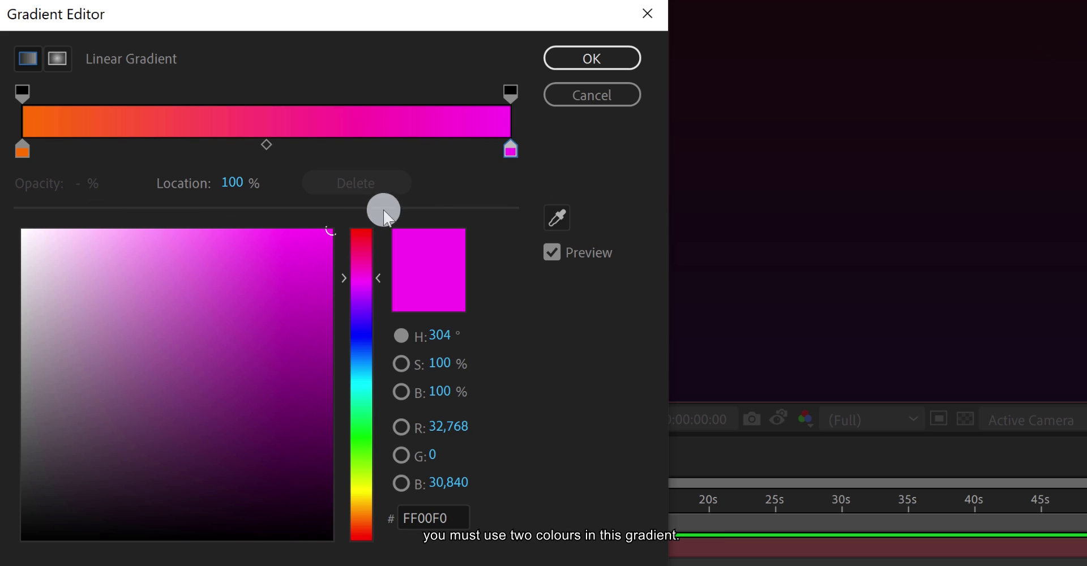
mouse_move(332, 241)
left_mouse_down()
mouse_move(323, 338)
mouse_move(334, 232)
left_mouse_up()
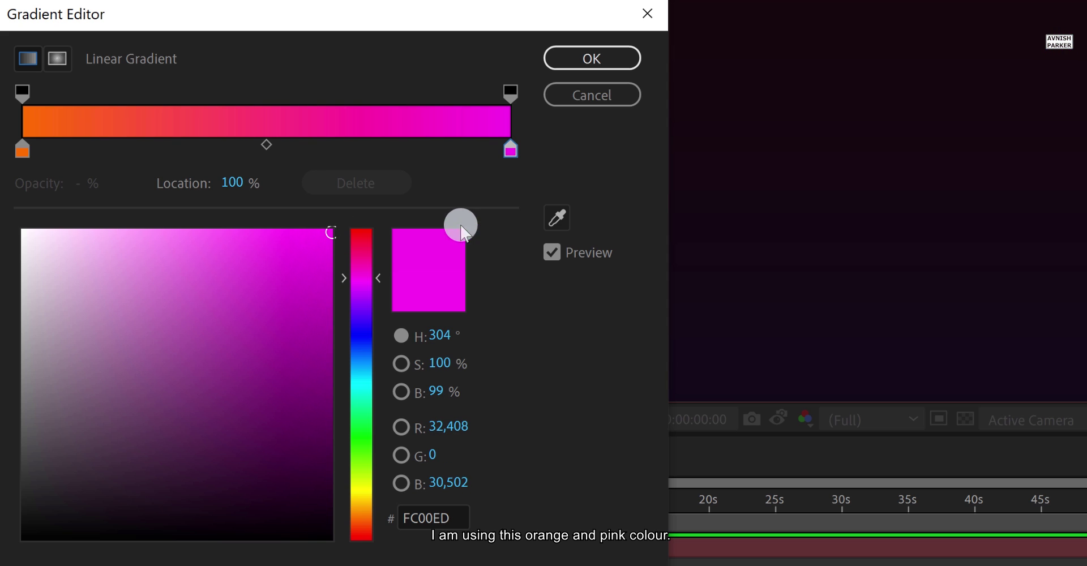
left_click(597, 56)
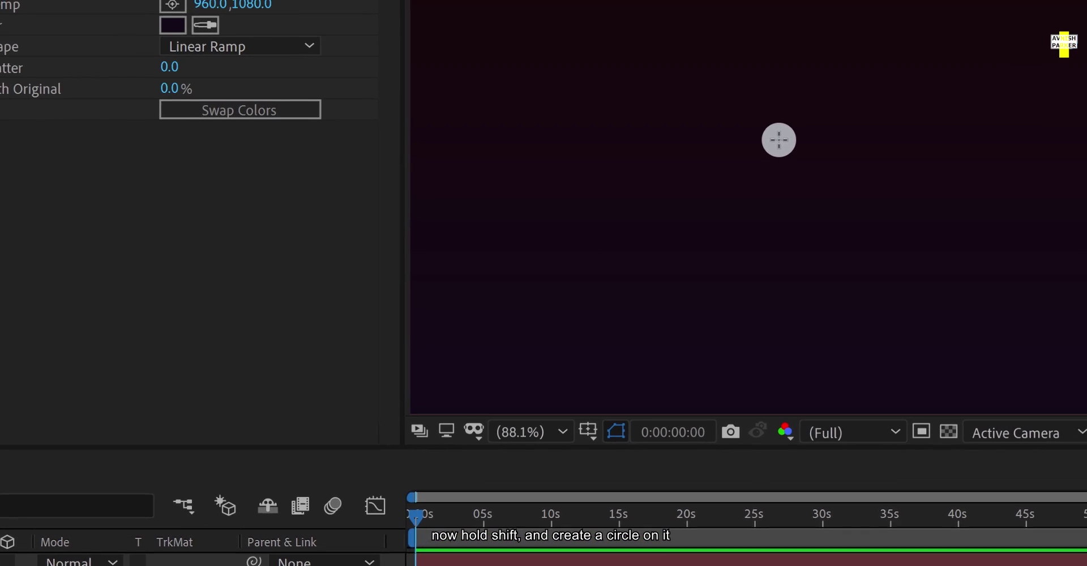
- Draw a perfect circle and centre it horizontally and vertically in the comp
left_click_drag(487, 243, 633, 431)
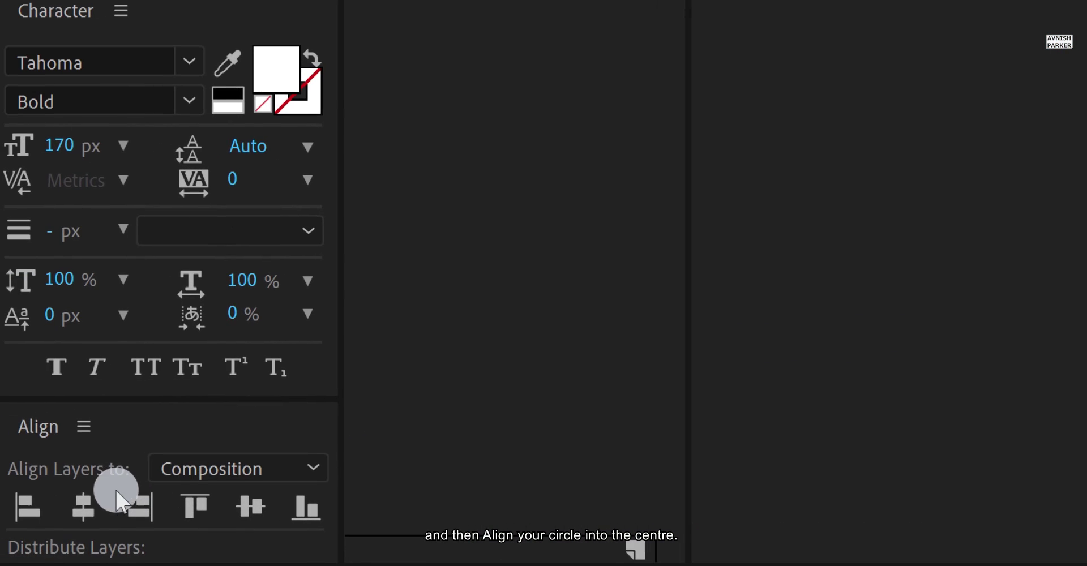
left_click(93, 504)
left_click(251, 507)
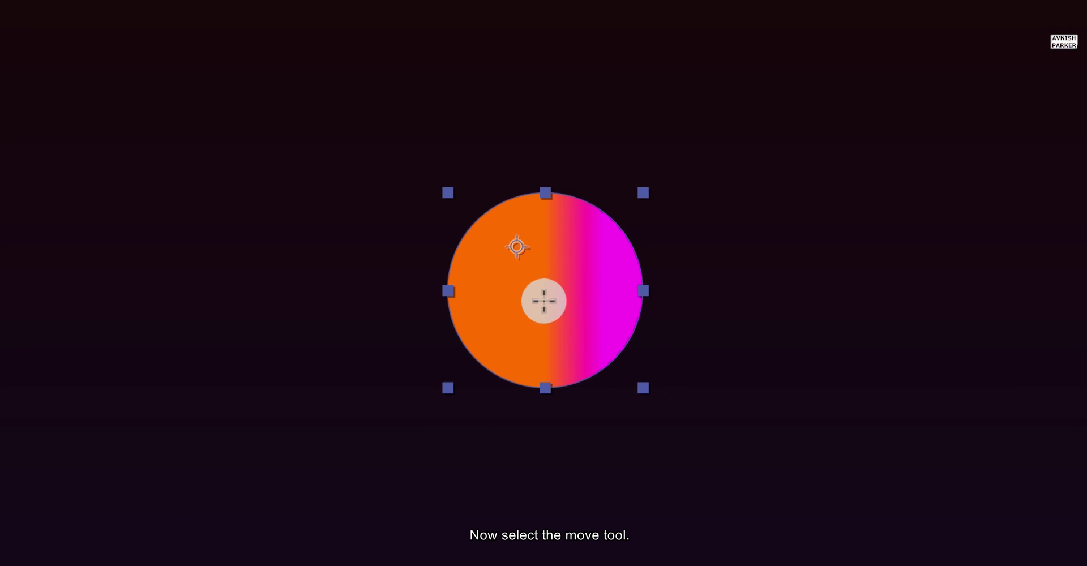
- Make the circle's gradient run vertically, orange at top to pink at bottom
key("v")
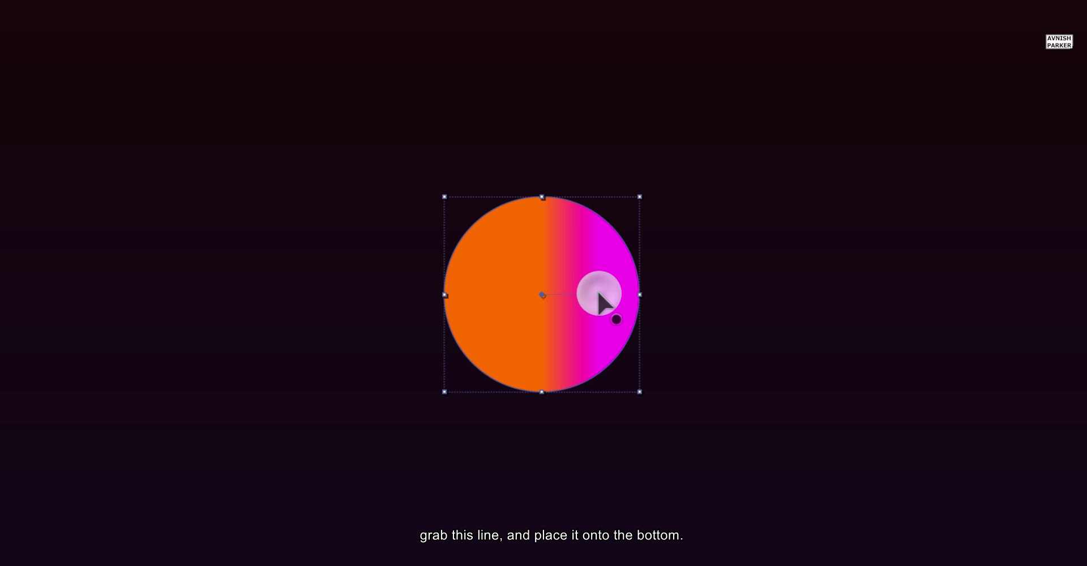
left_click_drag(599, 294, 541, 392)
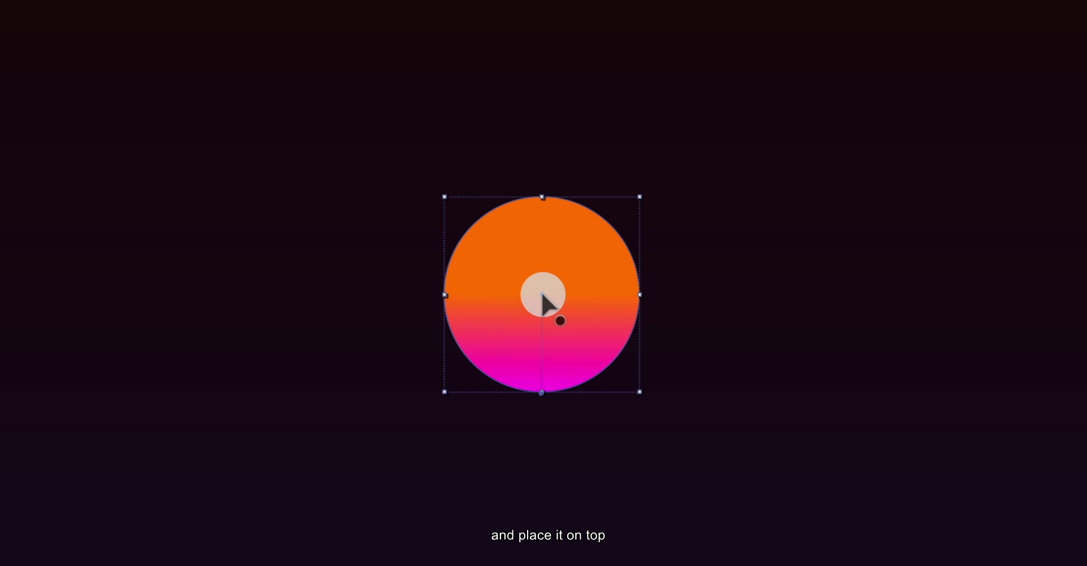
left_click_drag(541, 279, 533, 238)
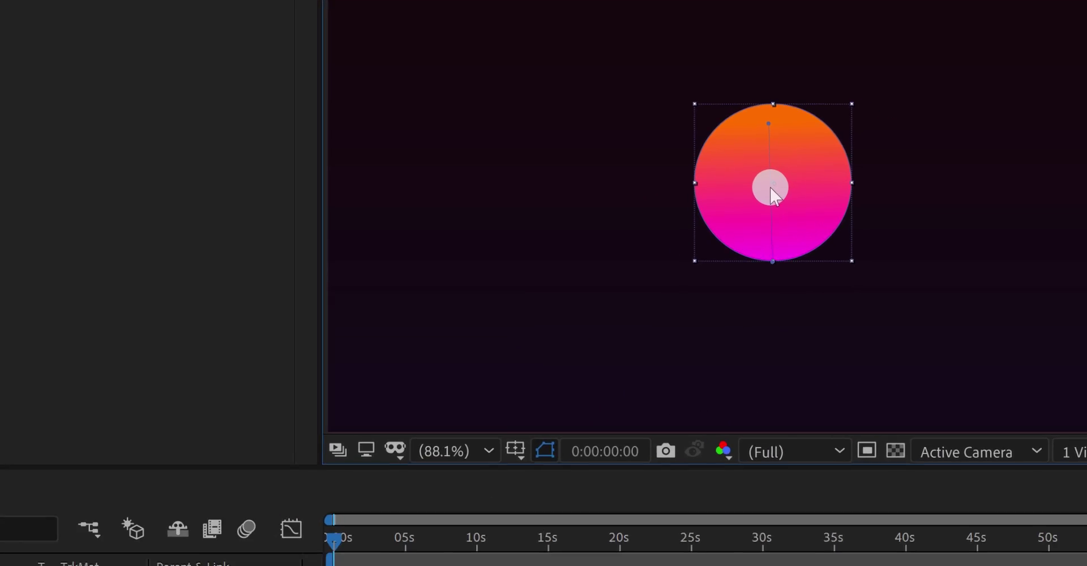
- Rename Shape Layer 1 to Circle and collapse its properties
key("Return")
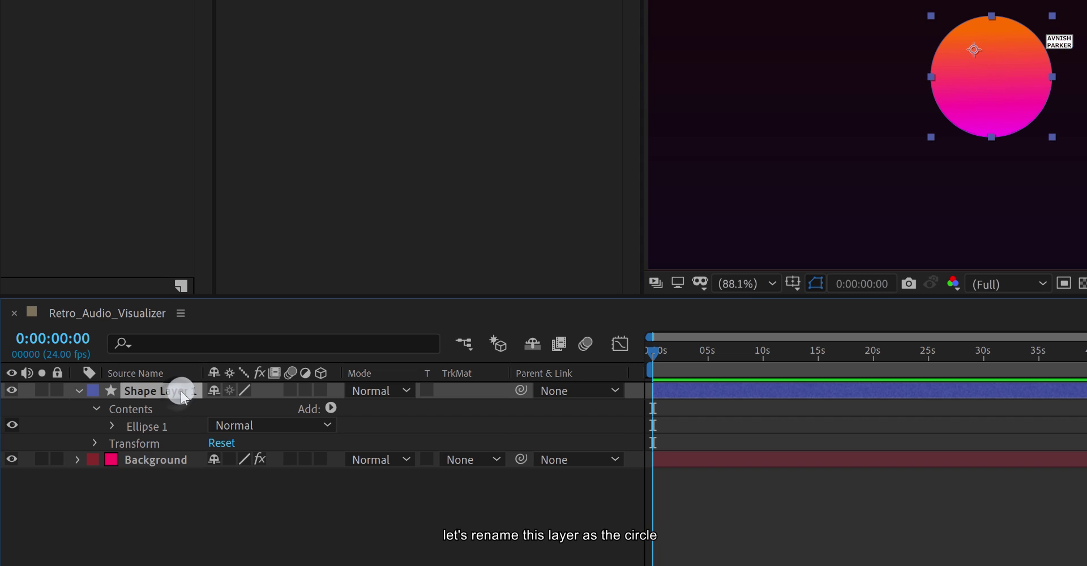
key("Return")
type("Circle")
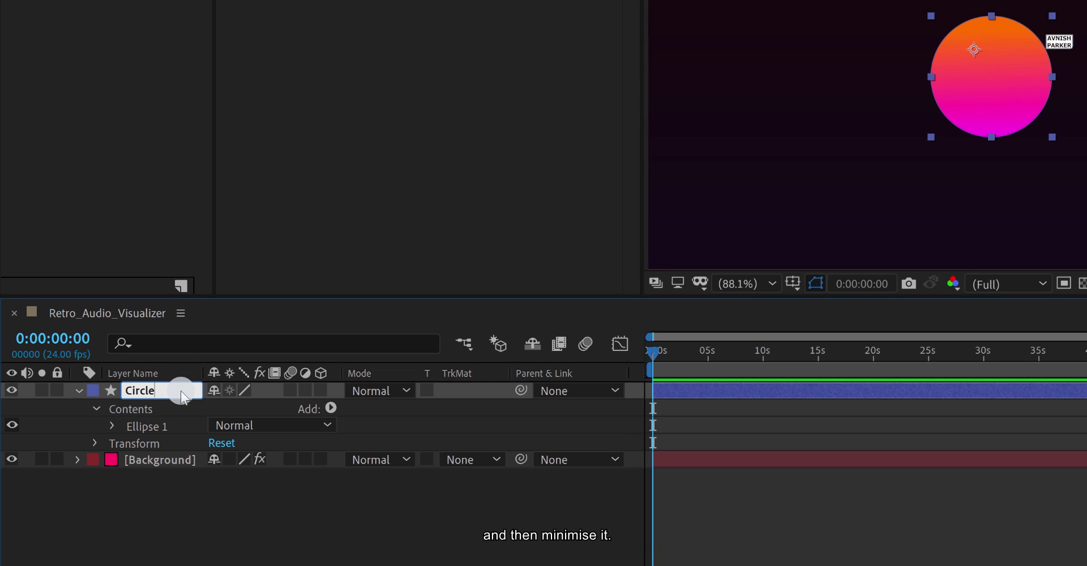
key("Return")
left_click(79, 390)
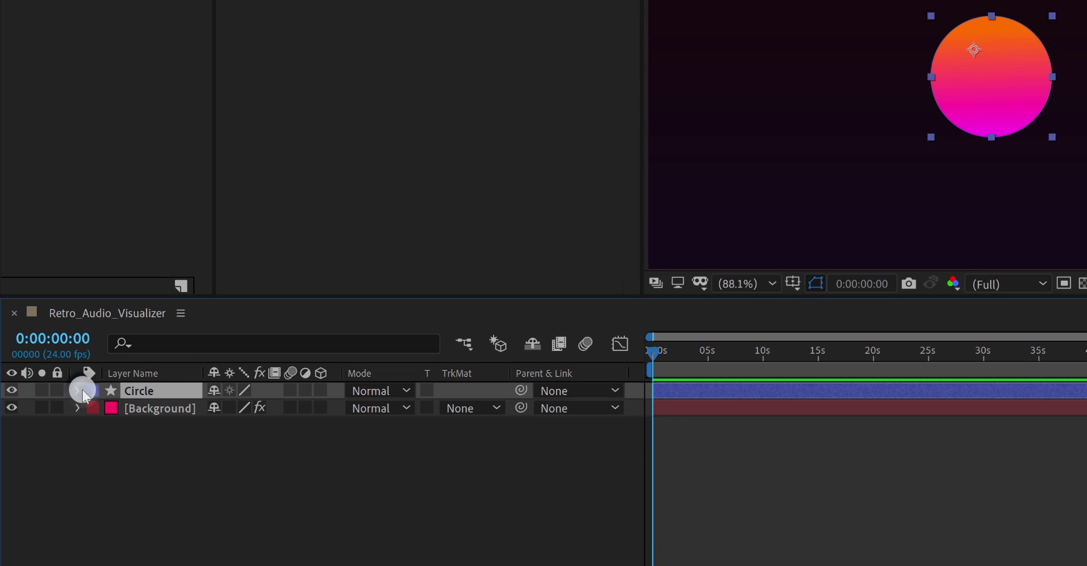
- Add a full-size pink solid named Wave and apply Radio Waves to it
left_click(187, 447)
right_click(187, 446)
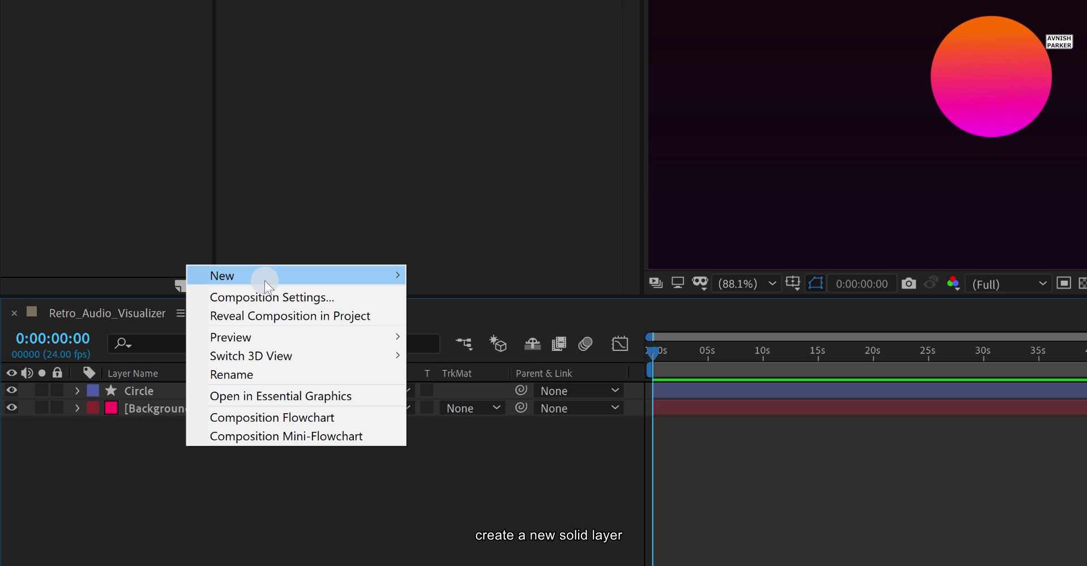
mouse_move(264, 277)
left_click(501, 311)
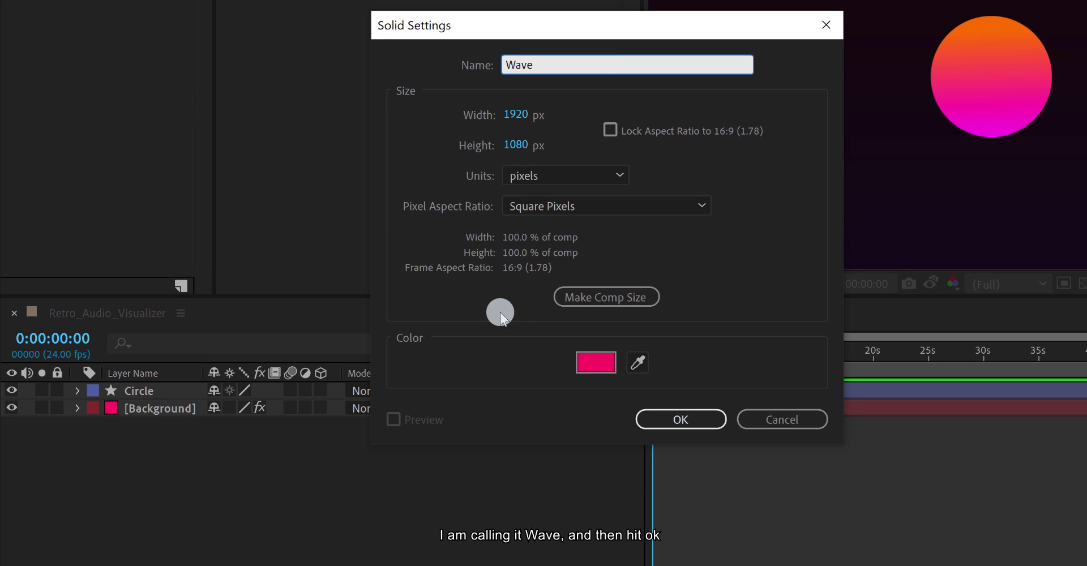
left_click(673, 418)
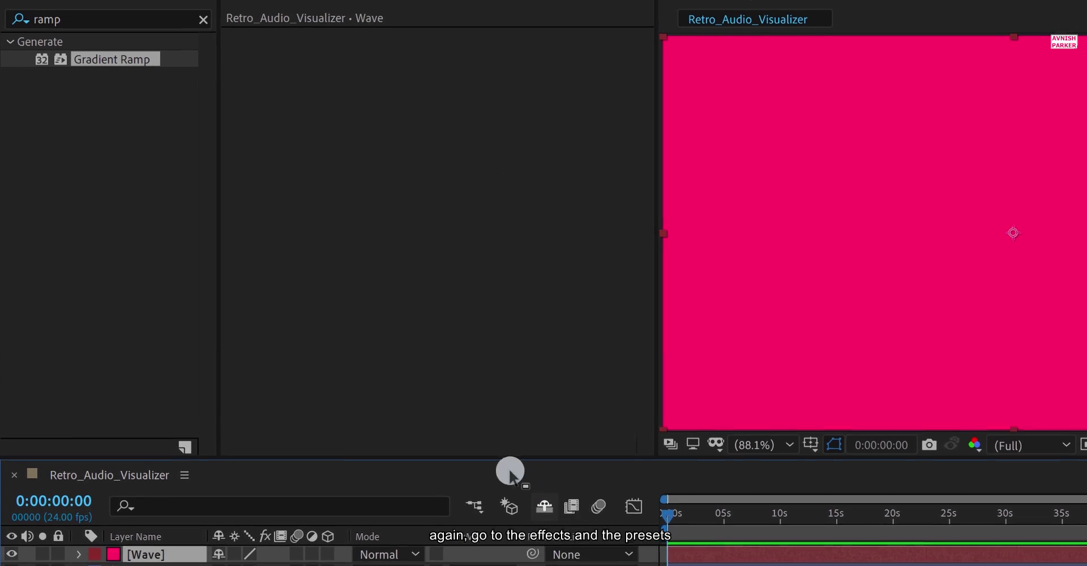
left_click(91, 68)
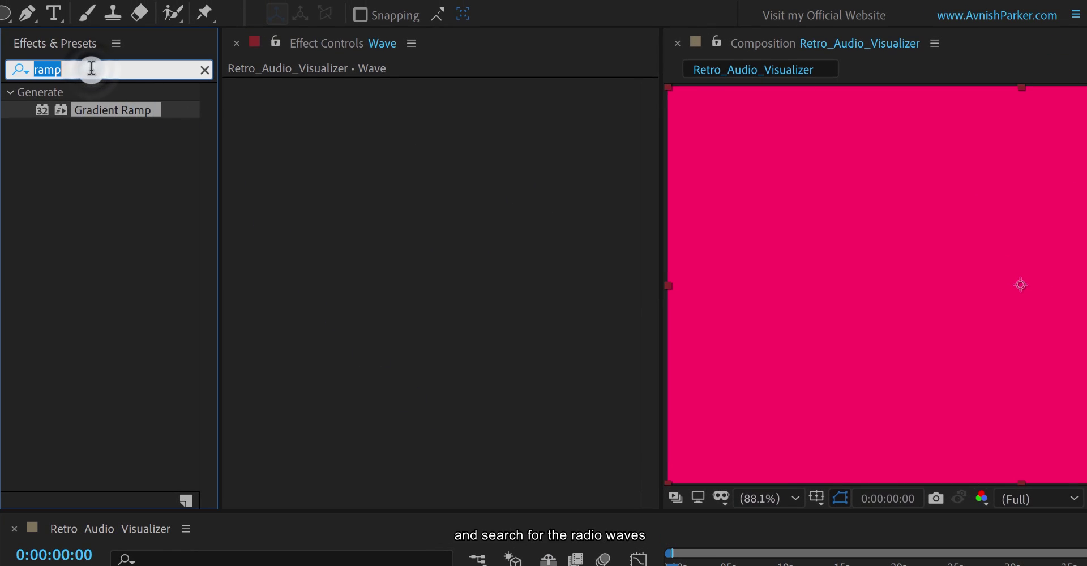
type("rad")
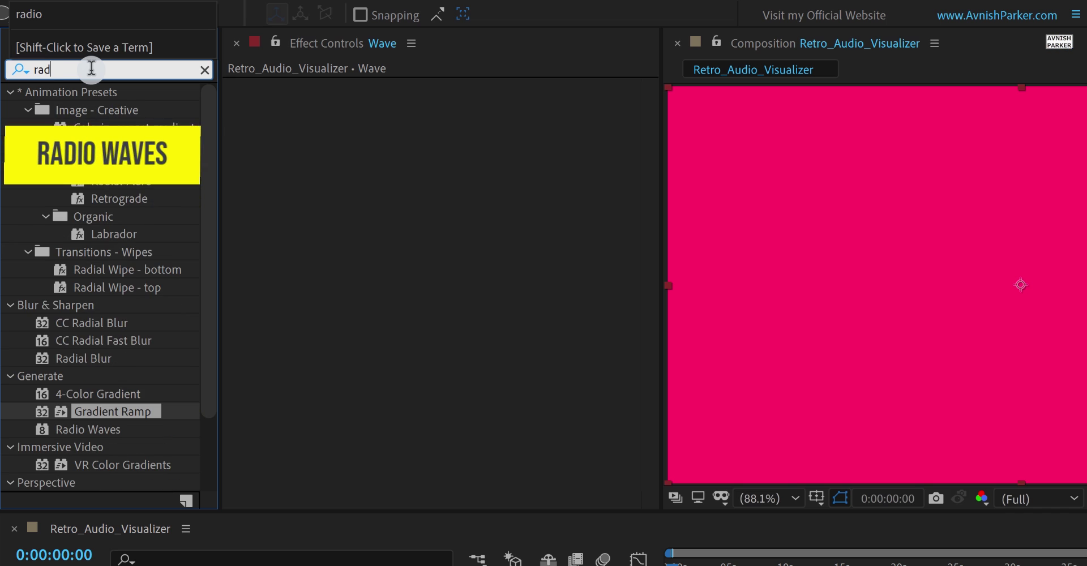
type("io")
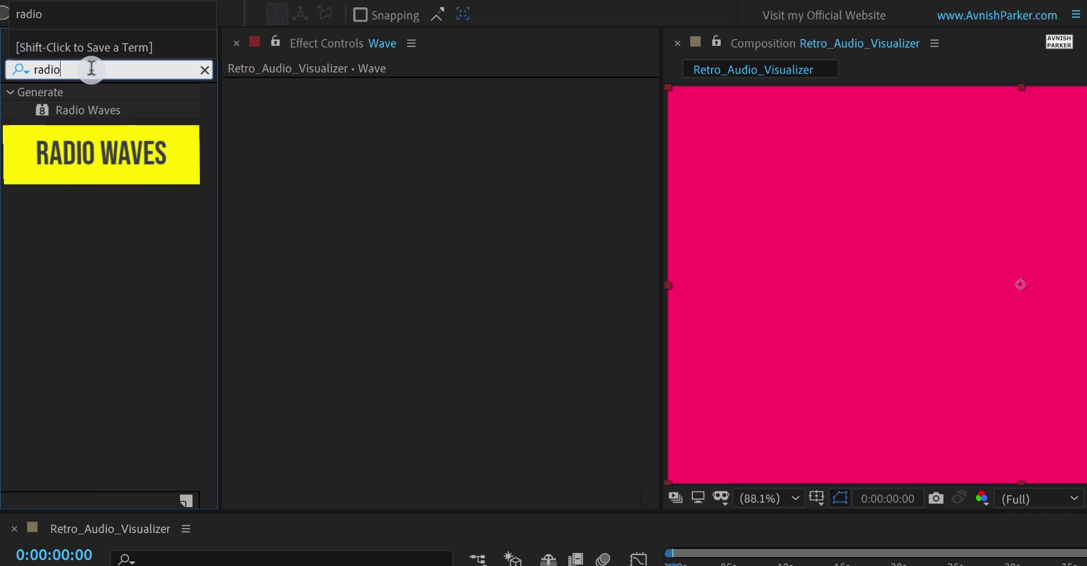
double_click(104, 112)
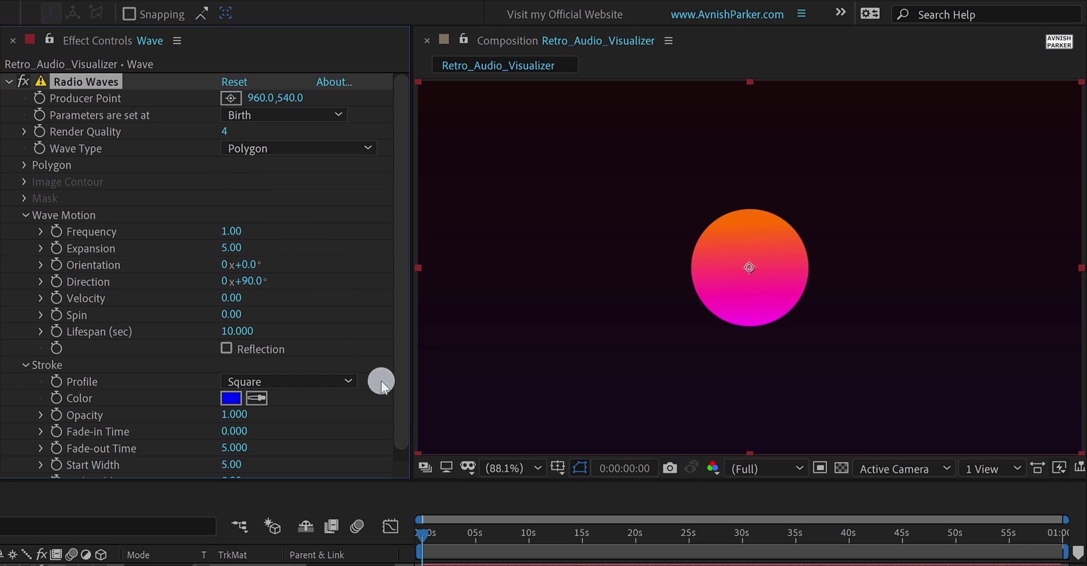
- Move the Wave layer to start before 0:00 and extend it to the comp end
mouse_move(440, 541)
left_mouse_down()
mouse_move(427, 537)
mouse_move(496, 547)
mouse_move(422, 538)
left_mouse_up()
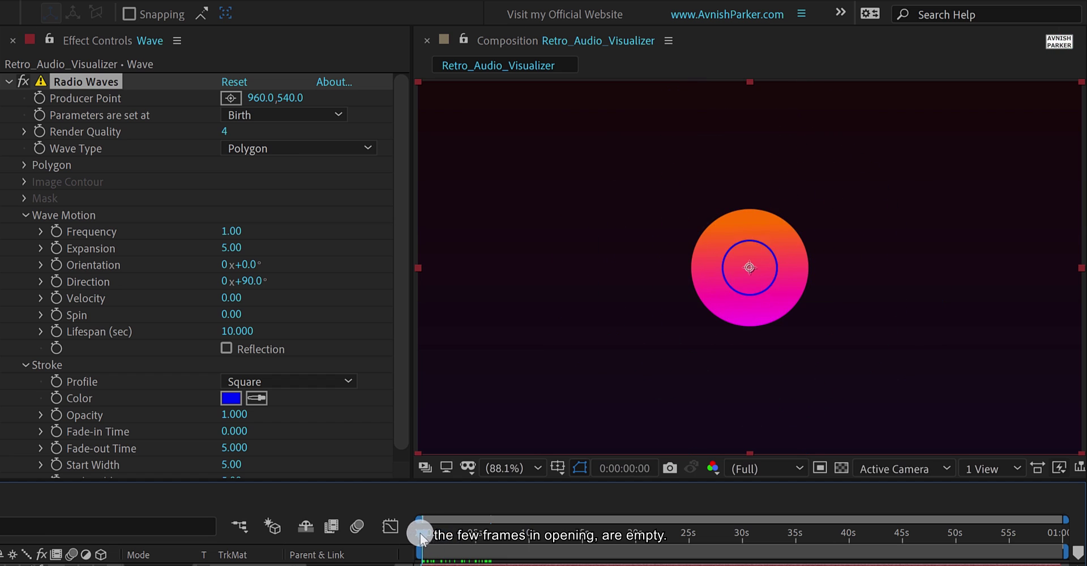
left_click(550, 547)
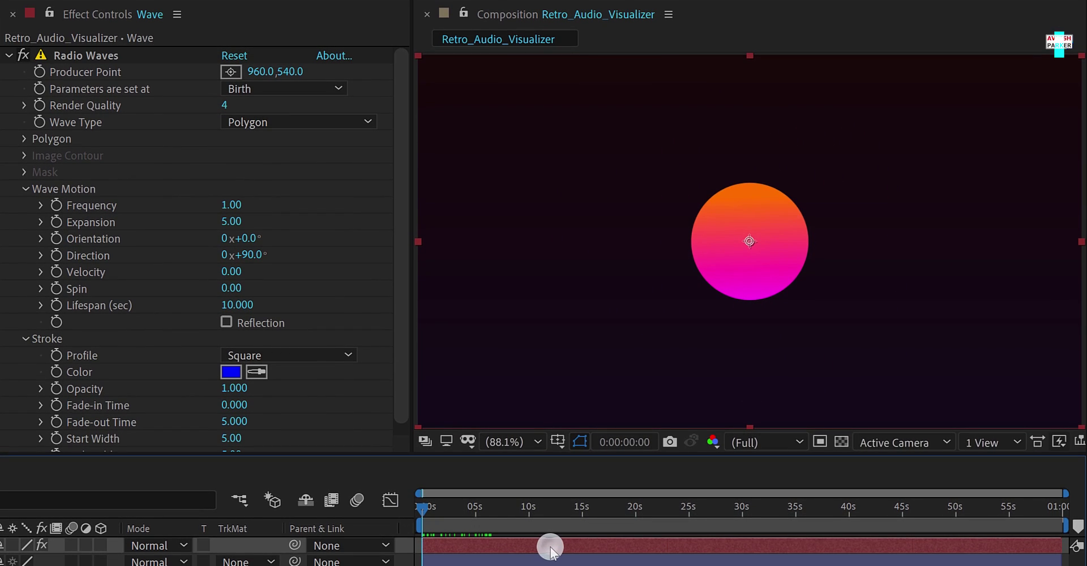
left_click_drag(541, 549, 491, 548)
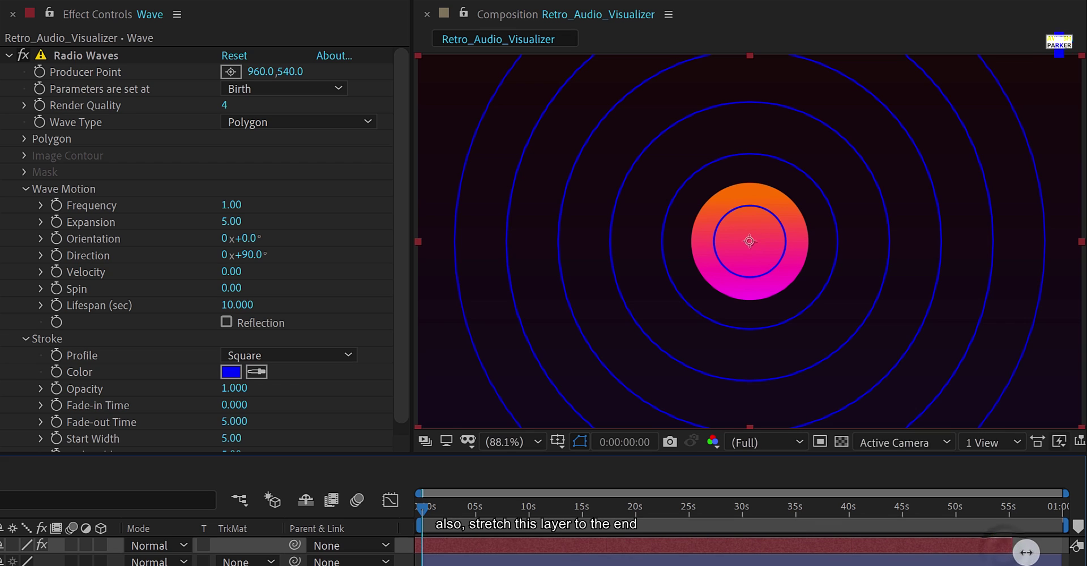
left_click_drag(1067, 555, 1056, 555)
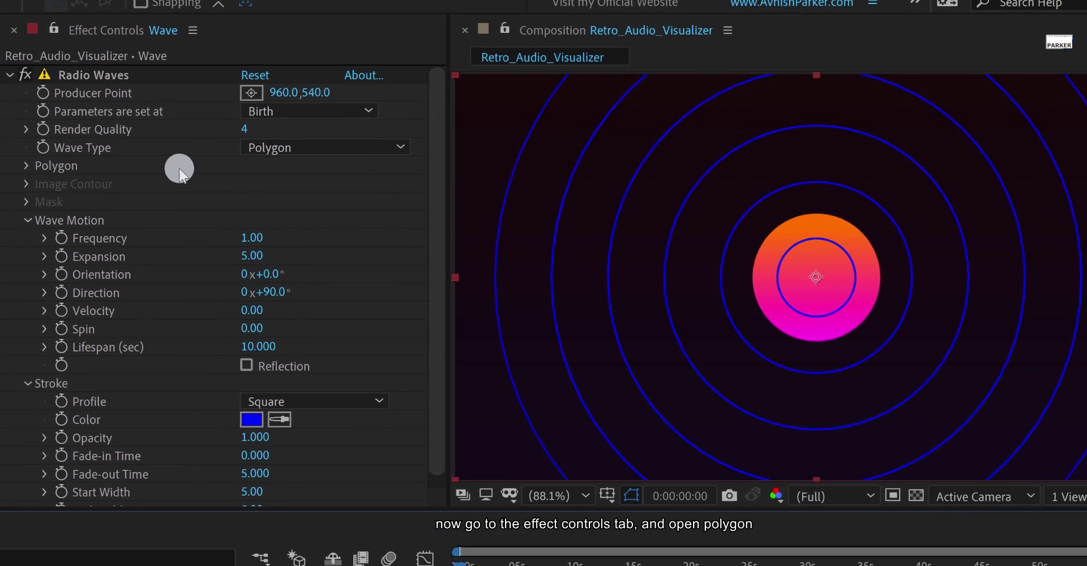
- Give the Radio Waves polygon 4 sides and a stroke tapering from width 40 to 1
left_click(27, 196)
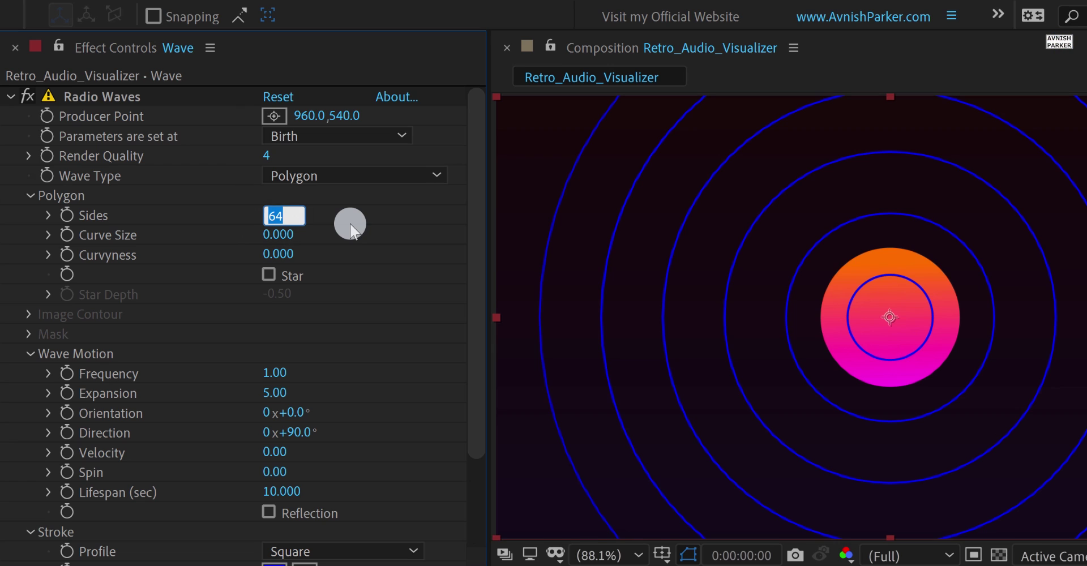
type("4")
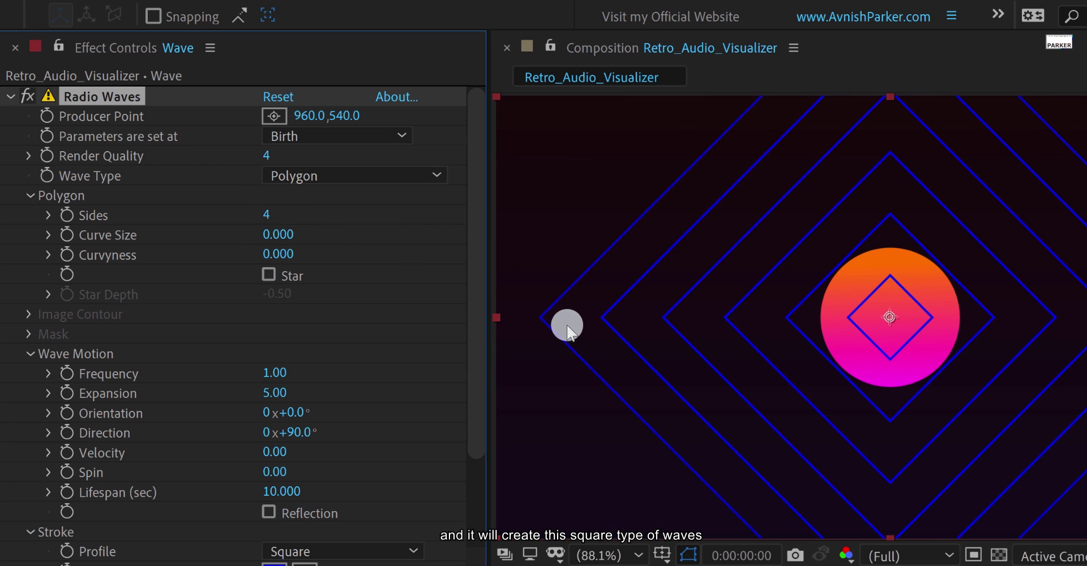
left_click_drag(477, 374, 476, 488)
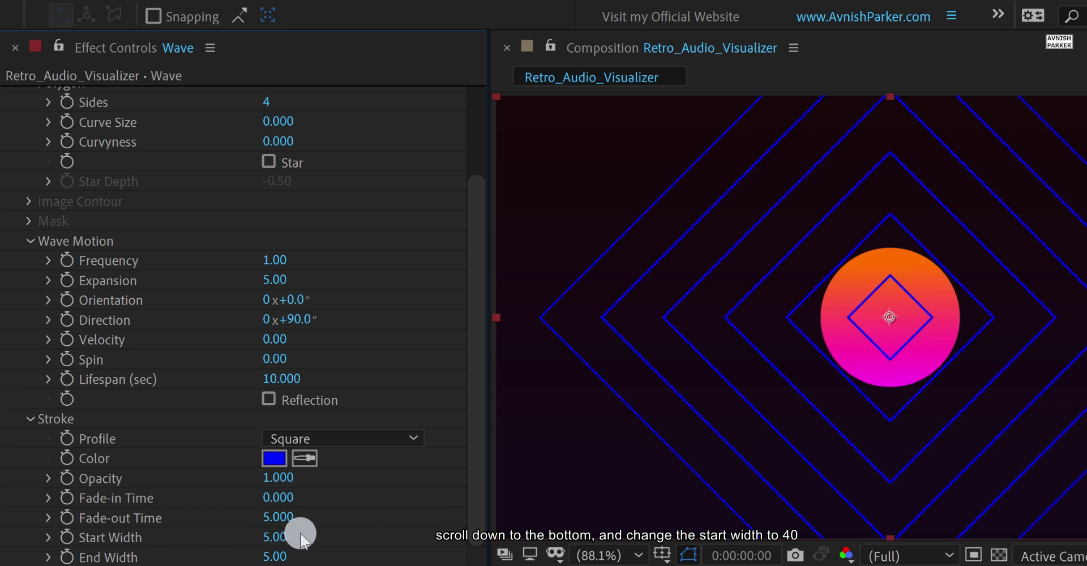
left_click(275, 535)
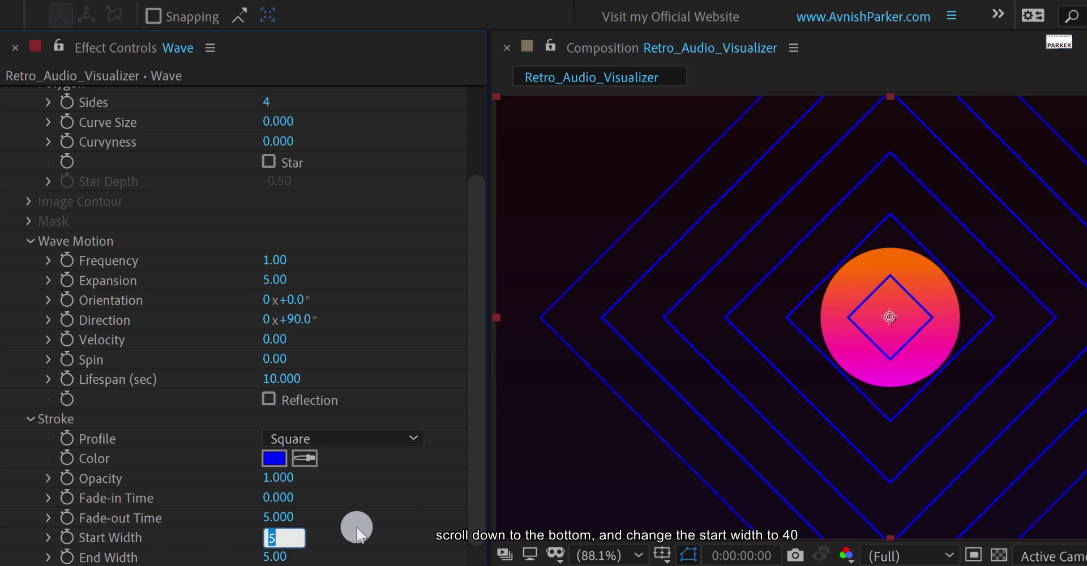
type("40")
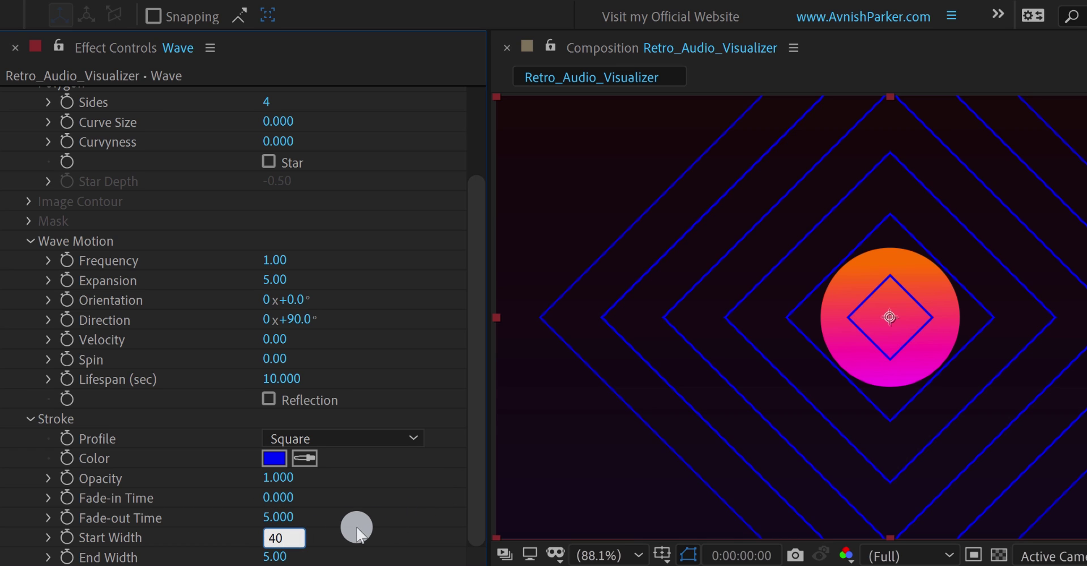
key("Return")
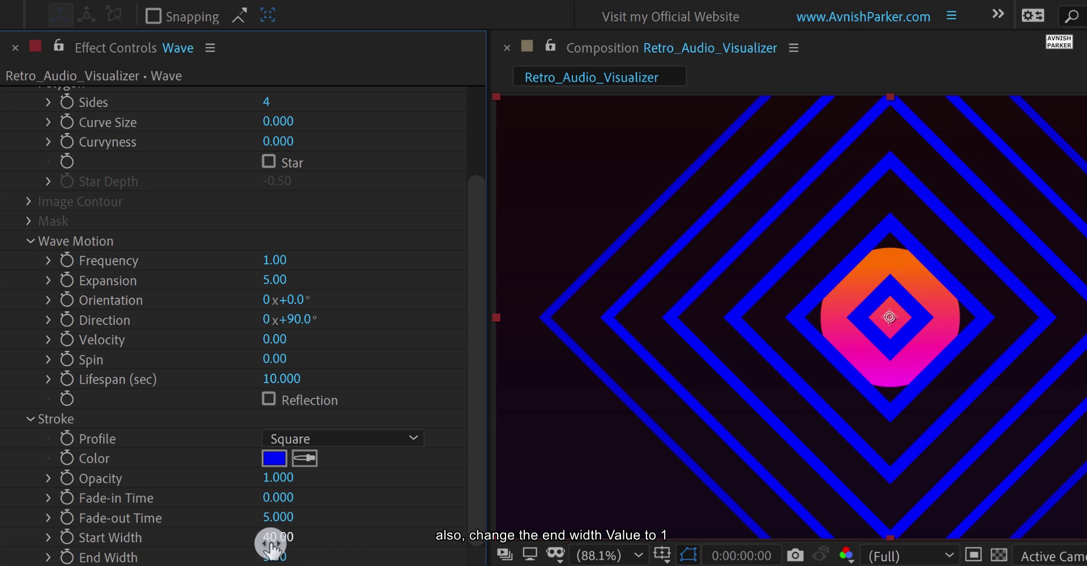
left_click(268, 556)
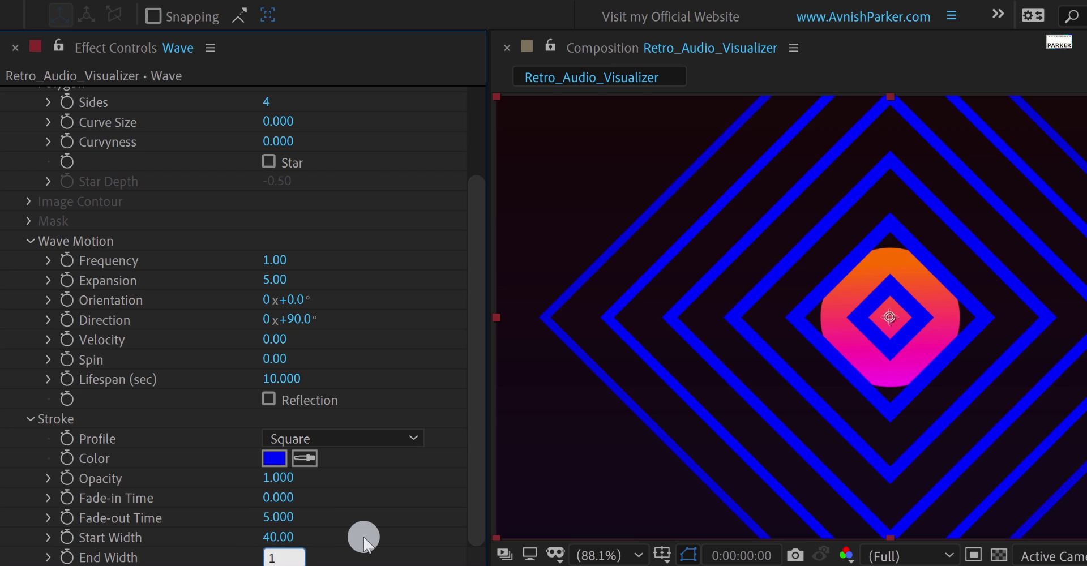
key("Return")
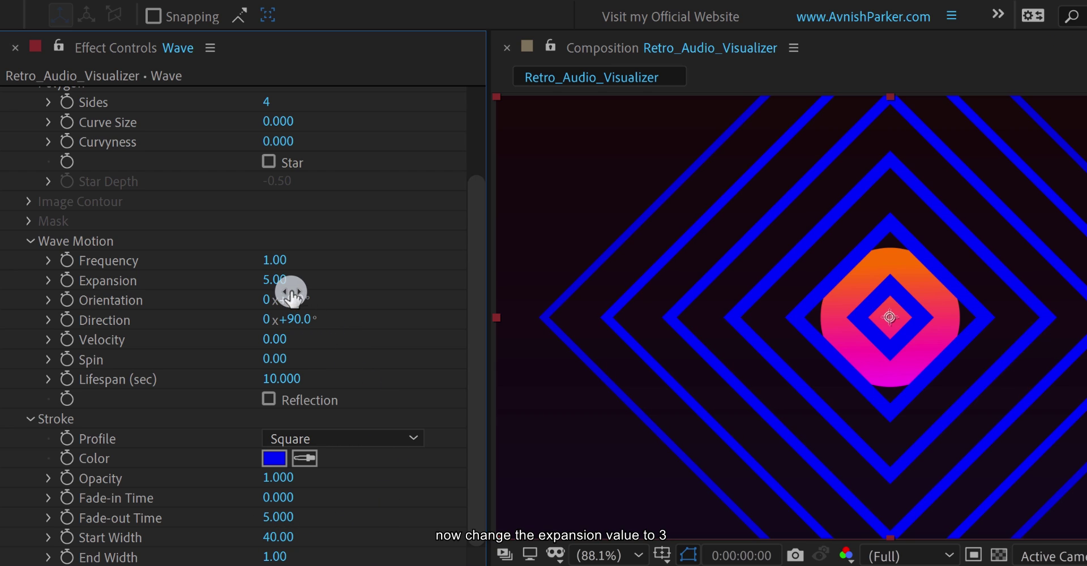
- Set wave Frequency 2, Expansion 2 and Lifespan about 6.6 seconds
left_click(281, 281)
type("3")
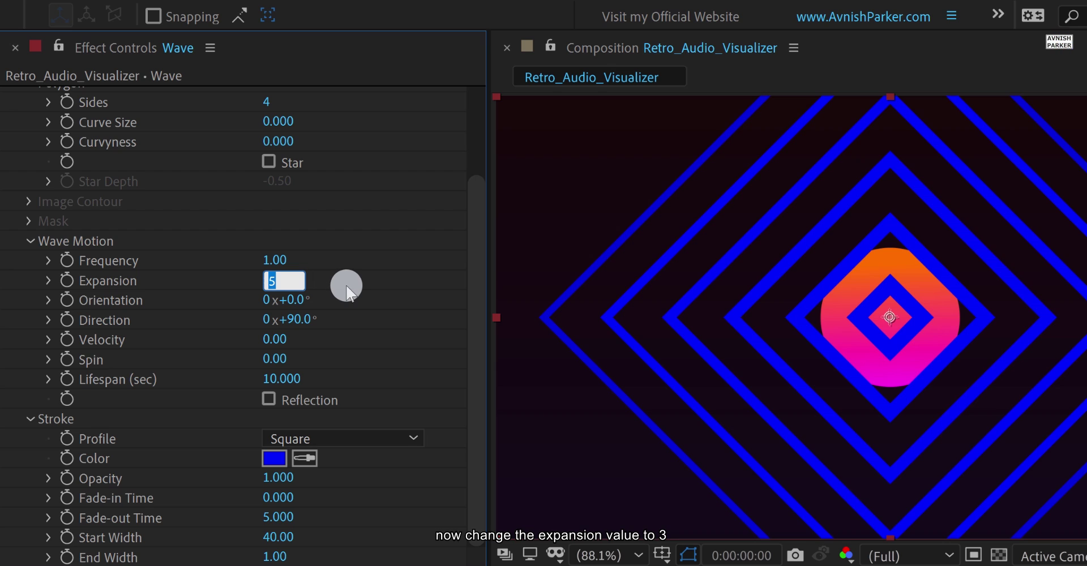
key("Return")
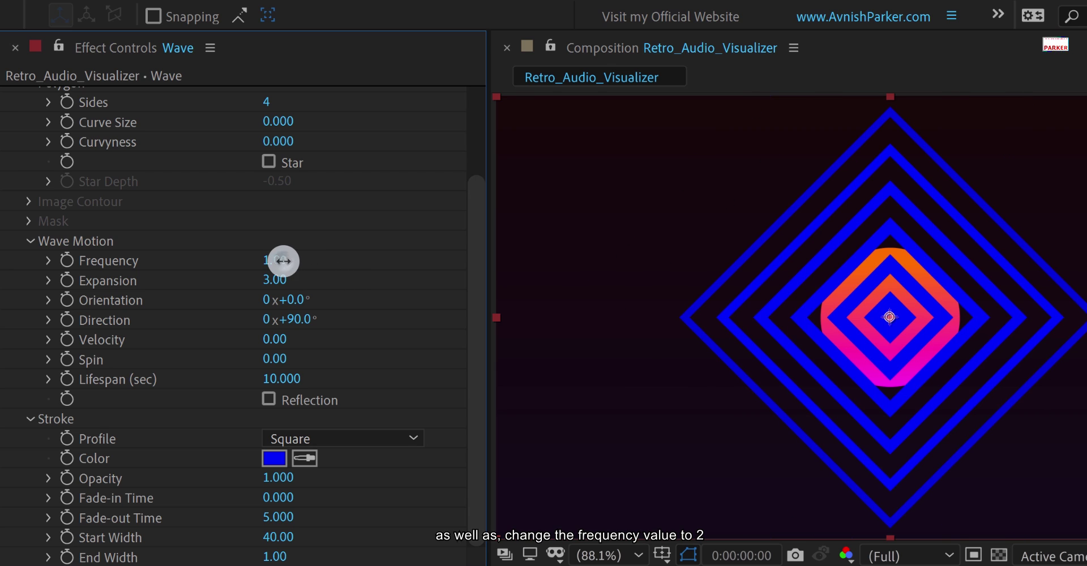
left_click(283, 261)
type("2")
key("Return")
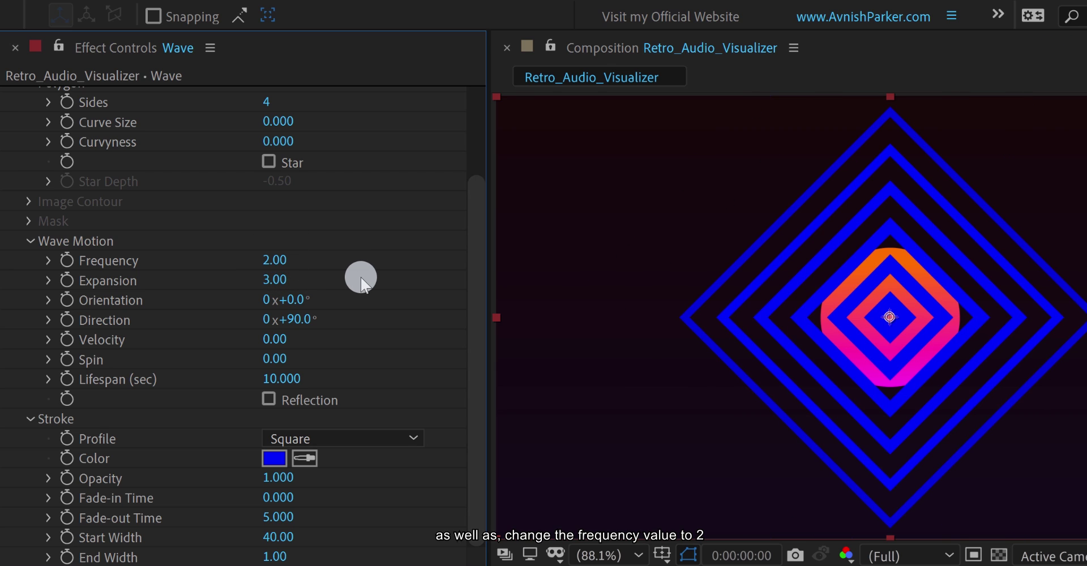
left_click_drag(294, 379, 342, 381)
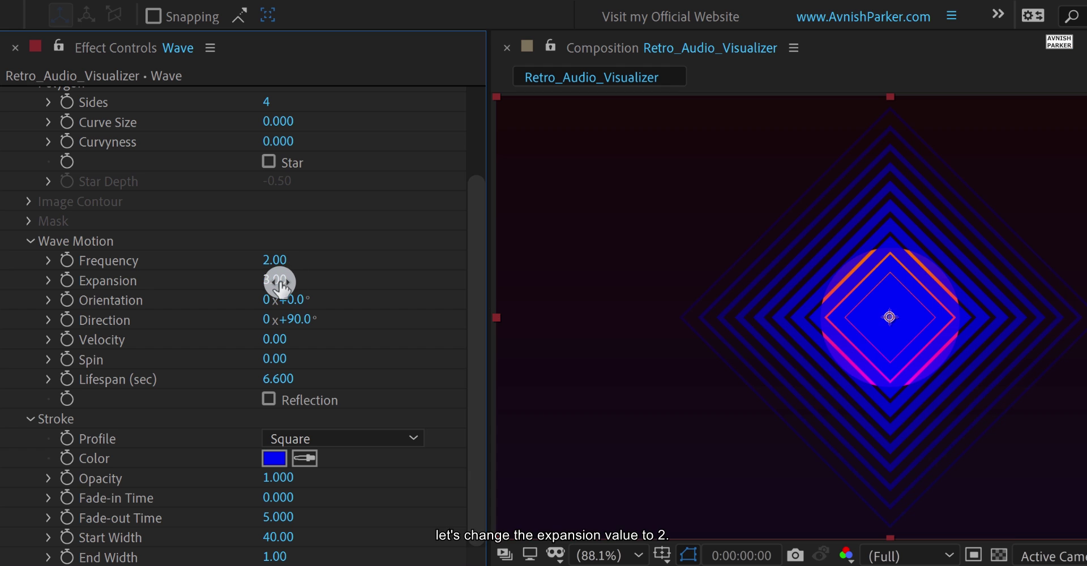
left_click(279, 283)
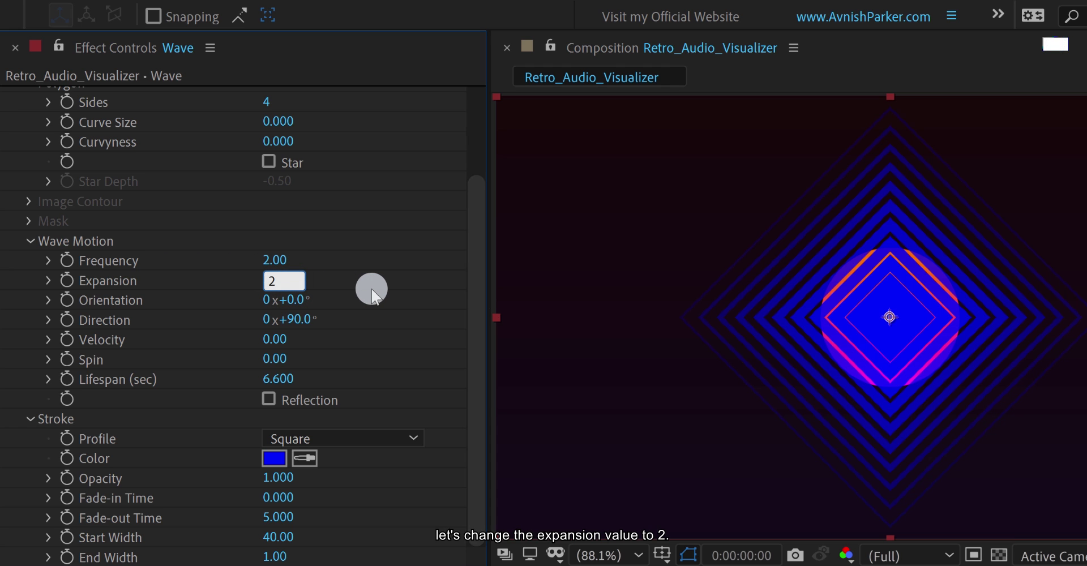
key("Return")
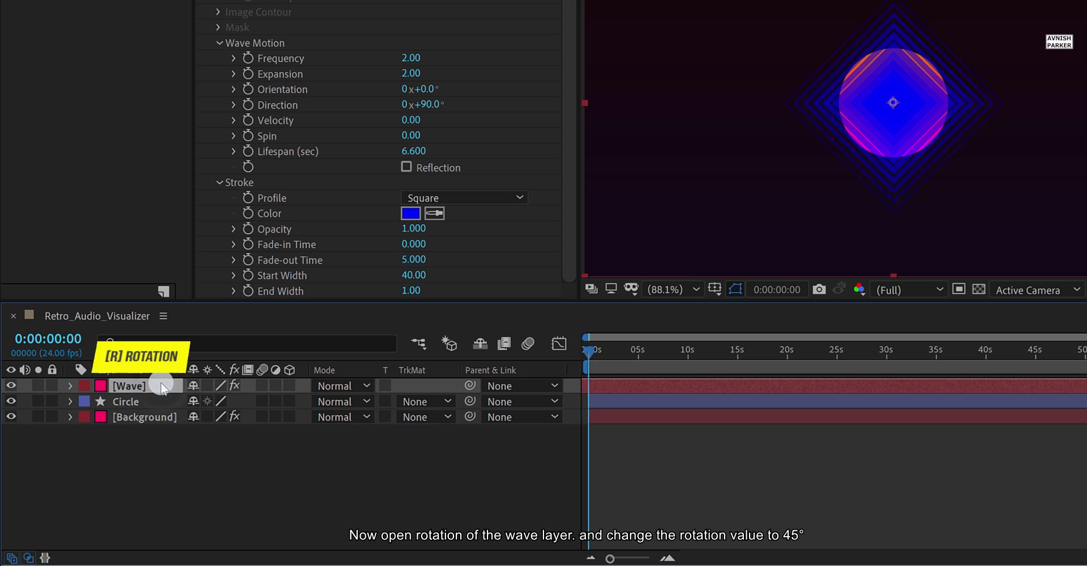
- Rotate Wave 45° and pre-compose it as Wave Comp, moving all attributes
key("r")
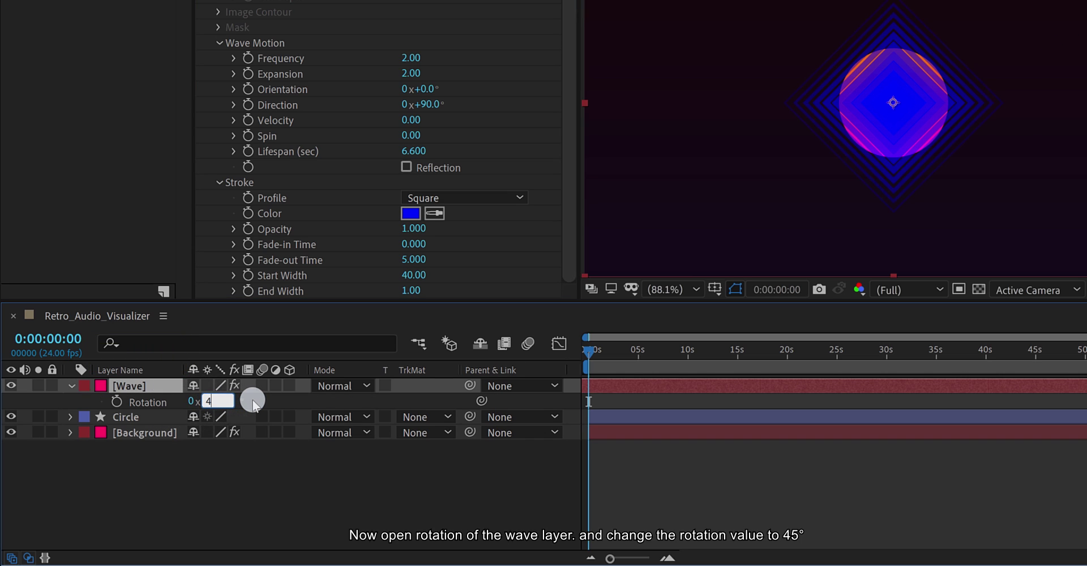
key("Return")
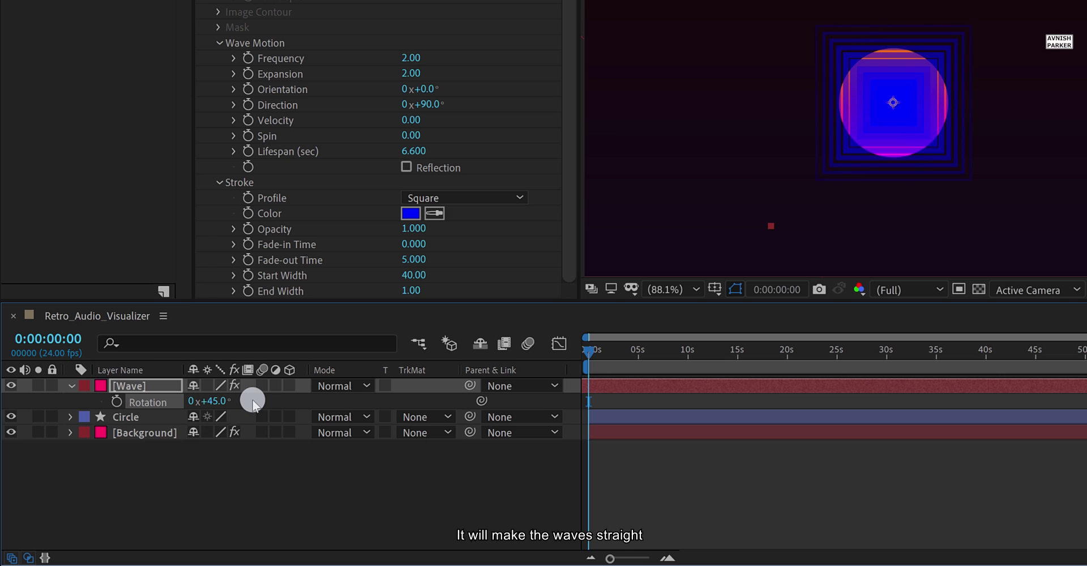
right_click(152, 383)
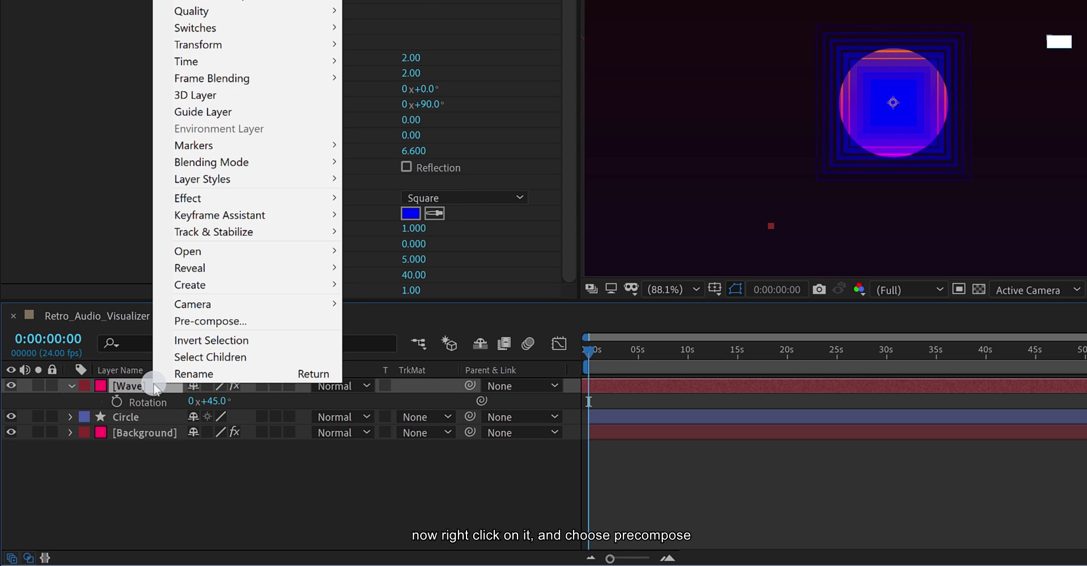
left_click(236, 323)
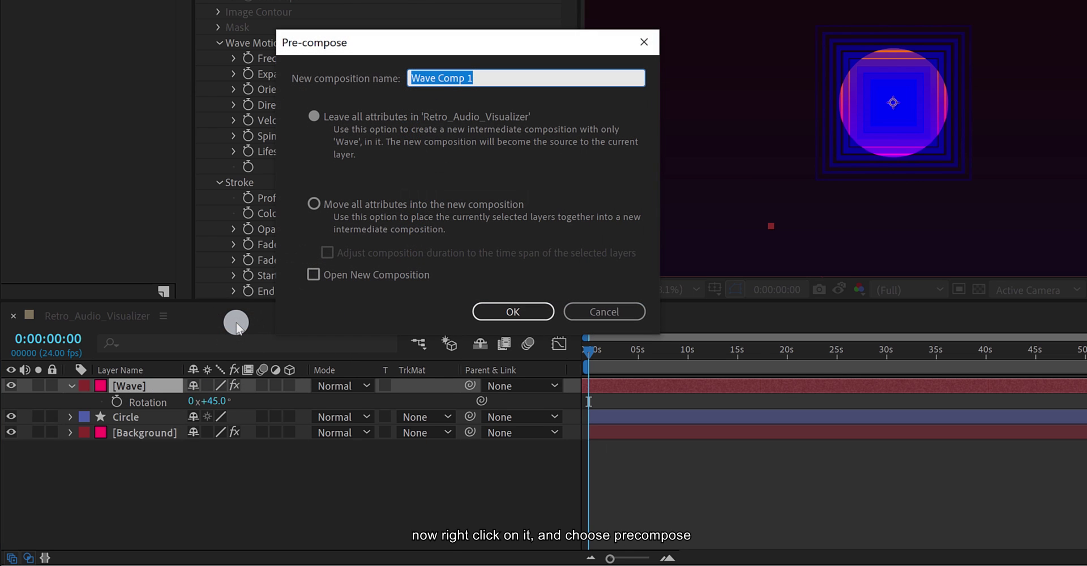
key("End")
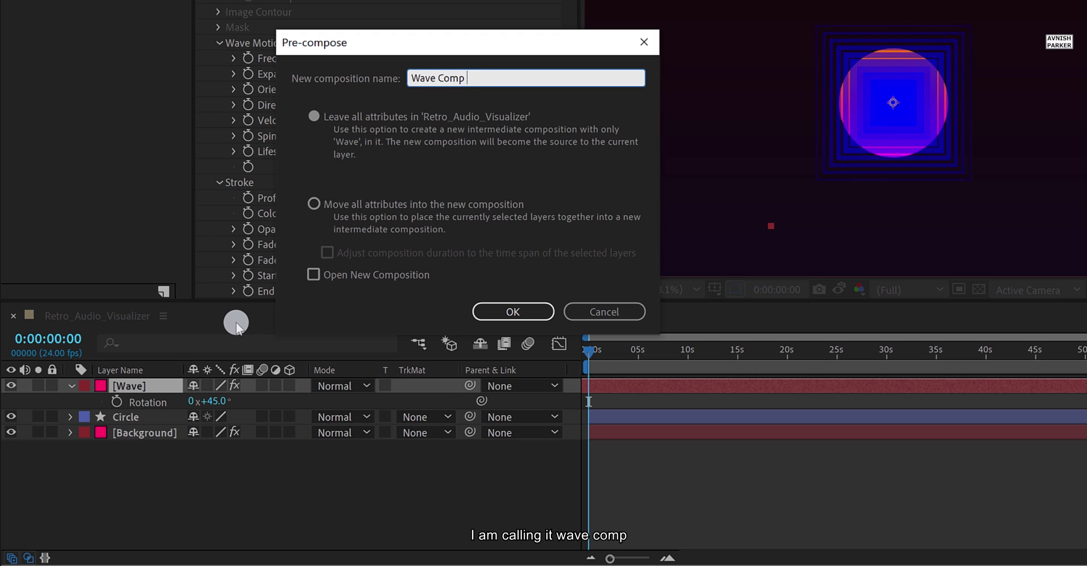
left_click(327, 206)
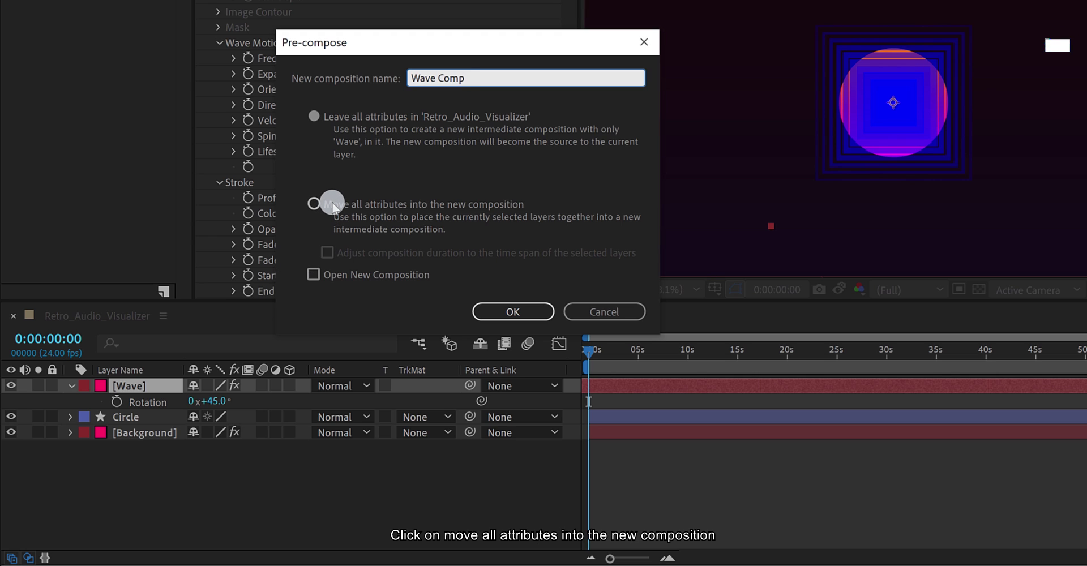
left_click(498, 313)
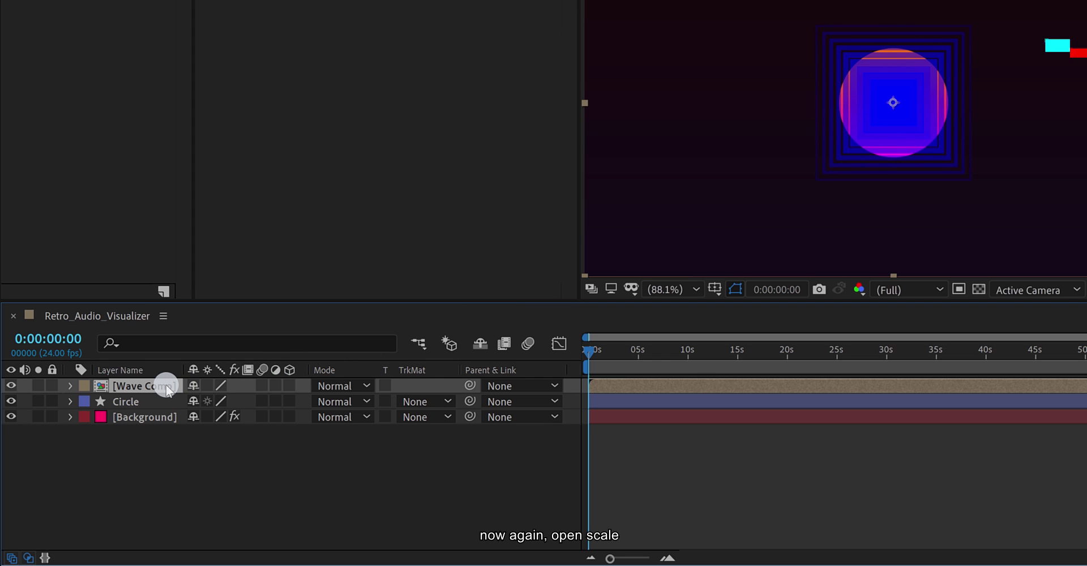
- Unlink Wave Comp's scale and stretch it to 5000% width at 100% height
key("s")
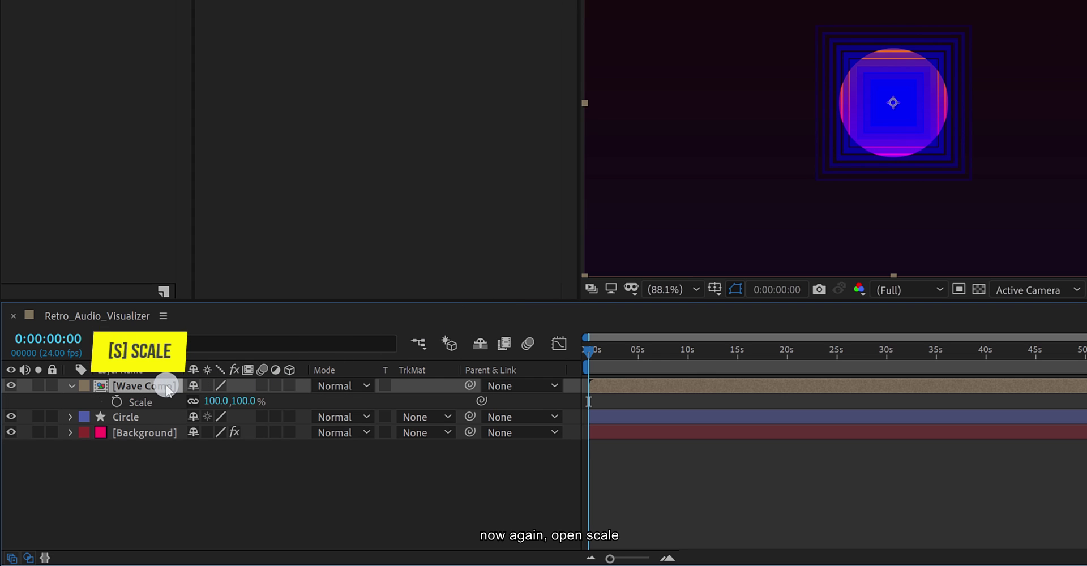
left_click(193, 402)
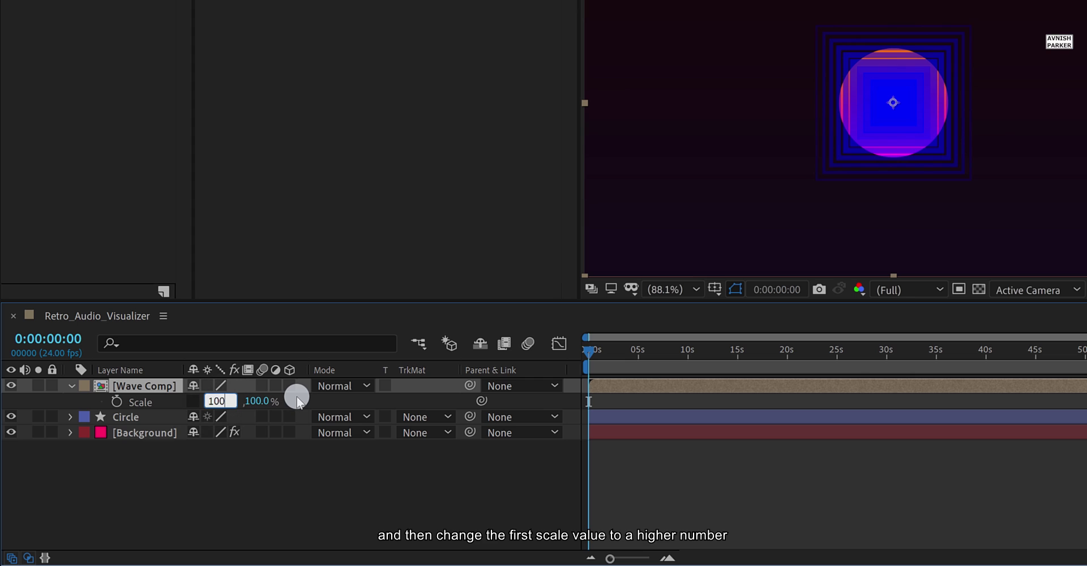
key("Return")
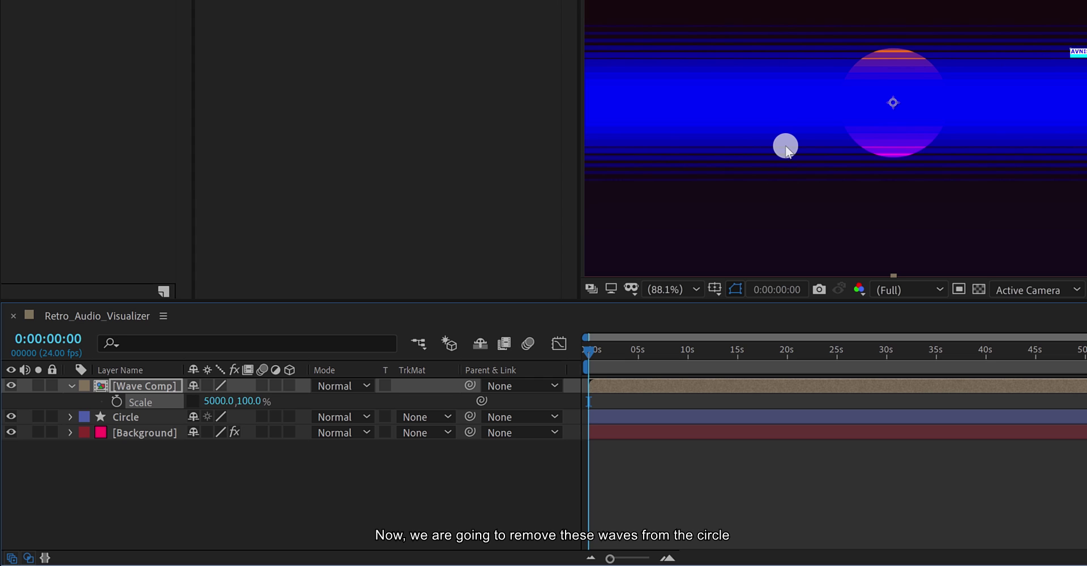
- Show the TrkMat column and set the Circle layer's track matte to Alpha Matte "[Wave Comp]"
left_click(150, 419)
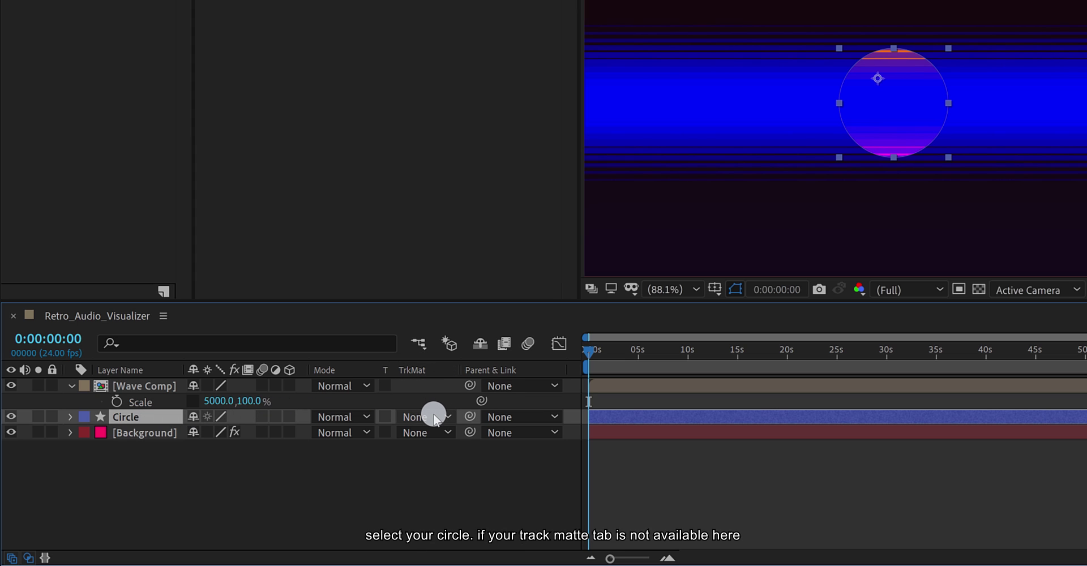
right_click(433, 371)
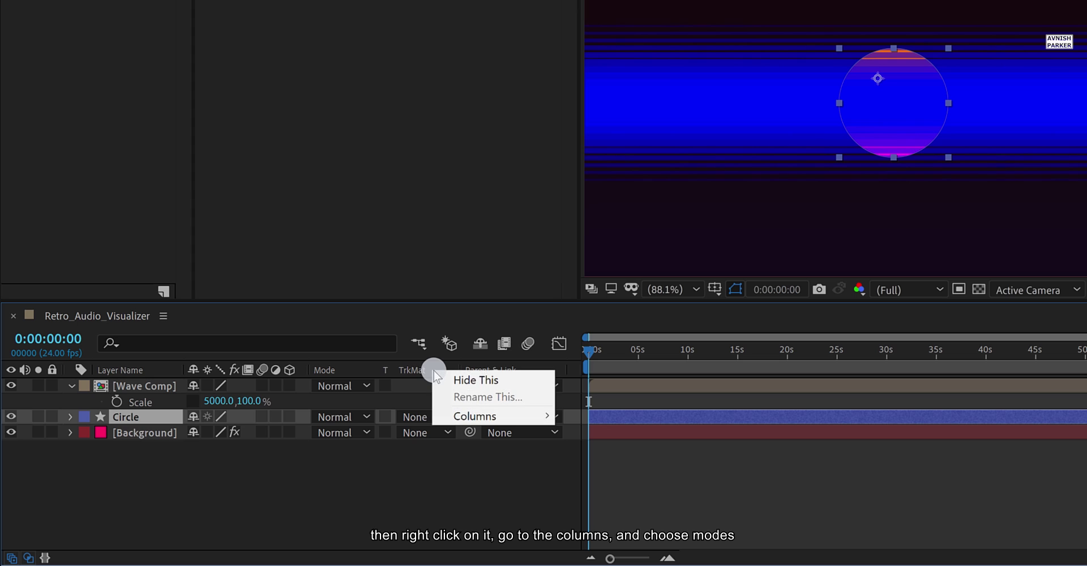
mouse_move(474, 410)
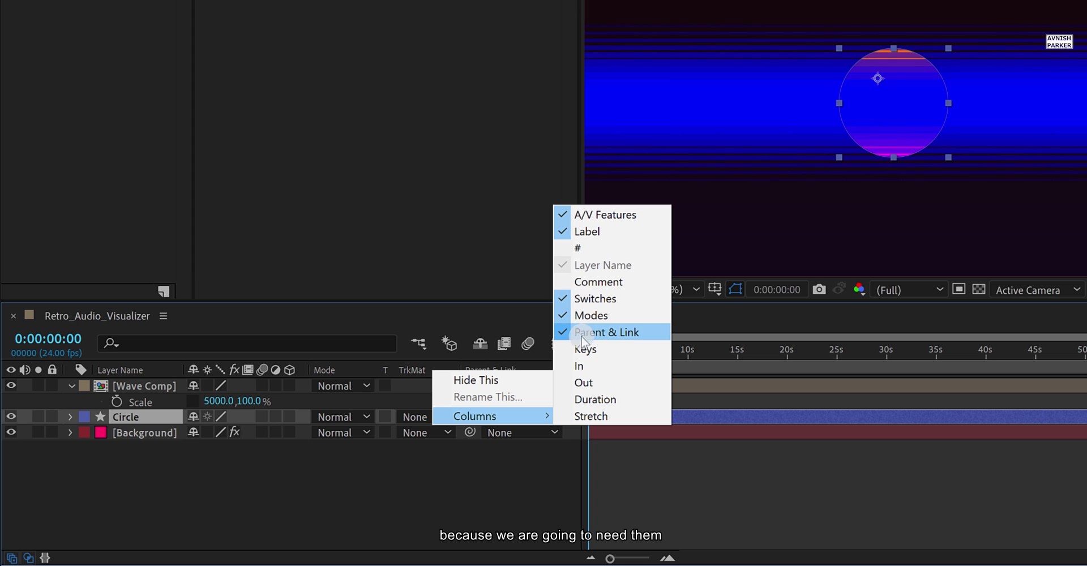
left_click(410, 403)
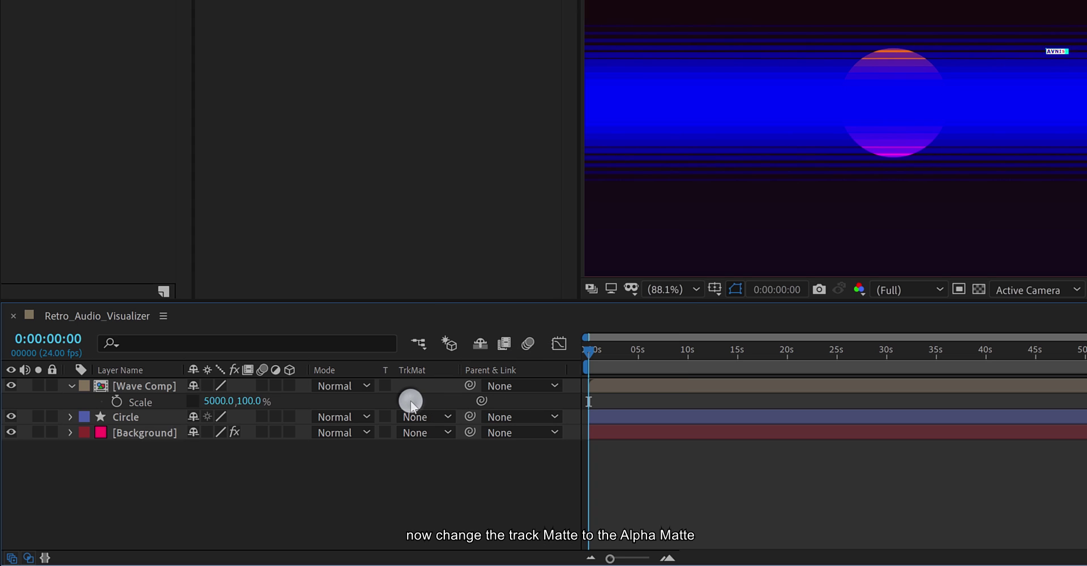
left_click(414, 418)
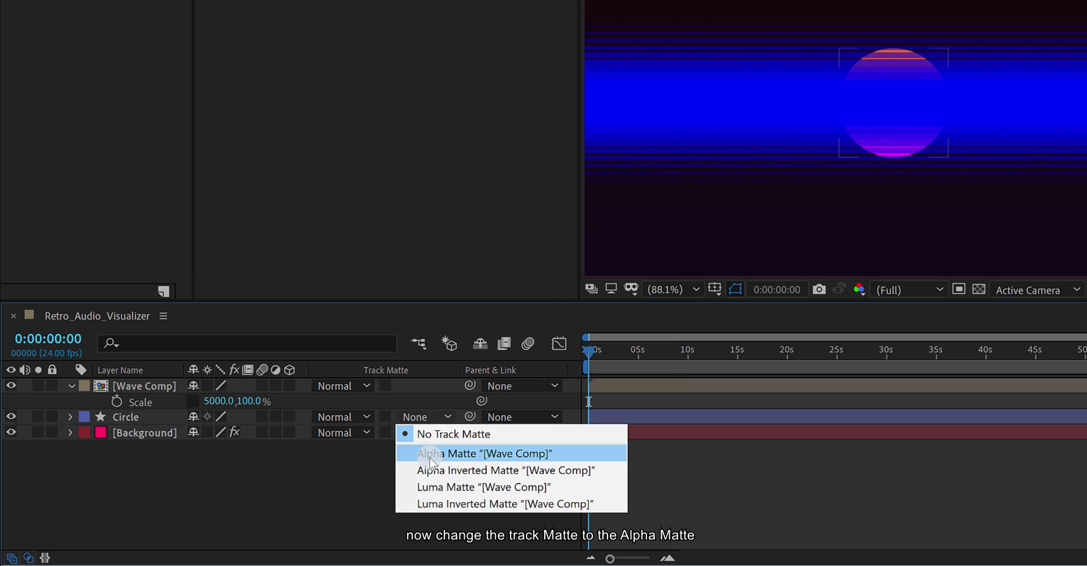
left_click(430, 455)
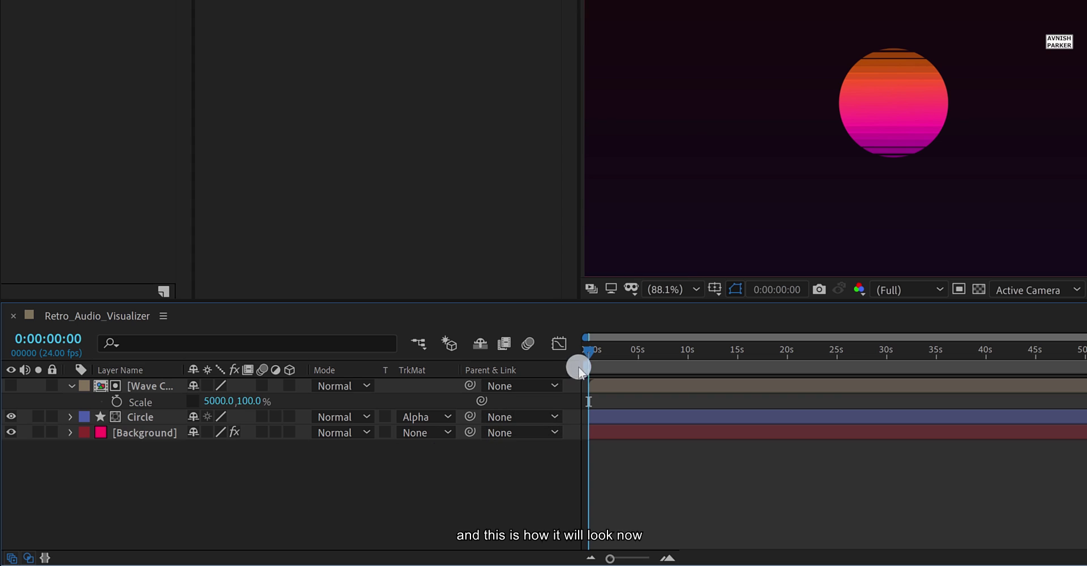
- Nudge Wave Comp's stripes upward twice with Shift+Up, checking the sun around 8 seconds
left_click_drag(594, 351, 677, 375)
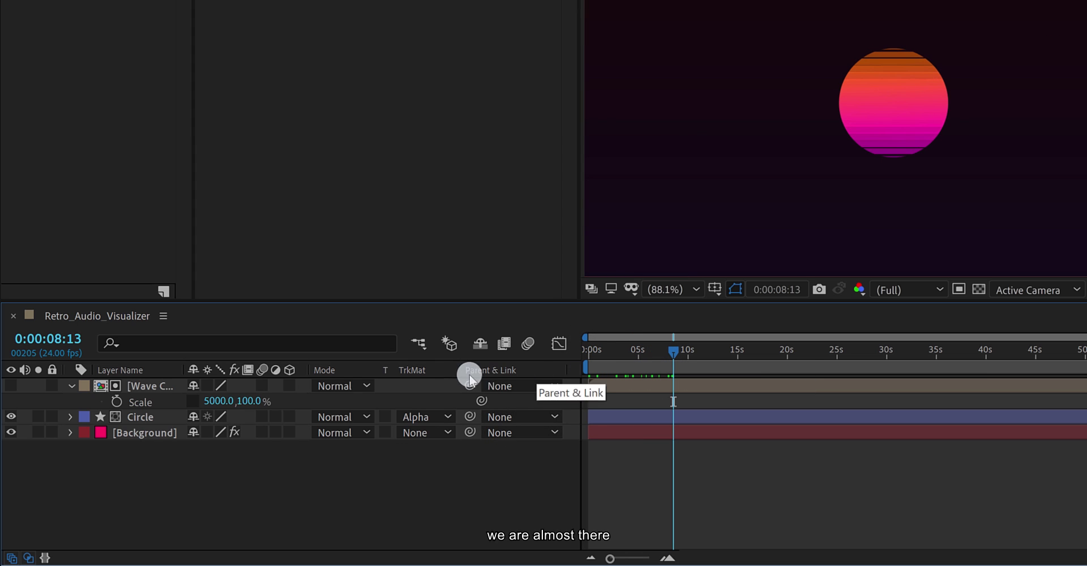
left_click(161, 390)
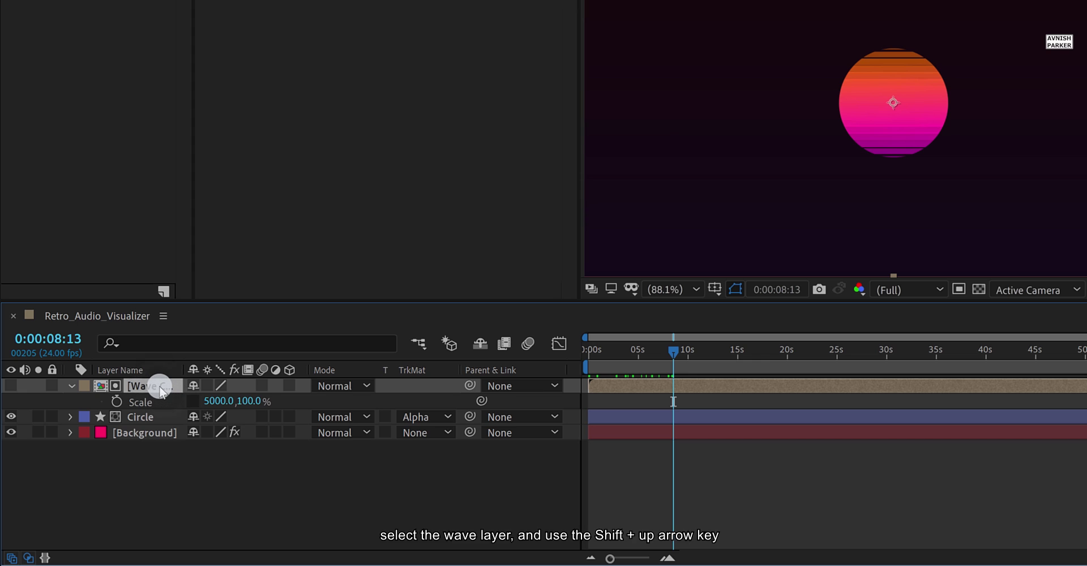
key("shift+Up")
key("shift+Up")
key("shift+Up")
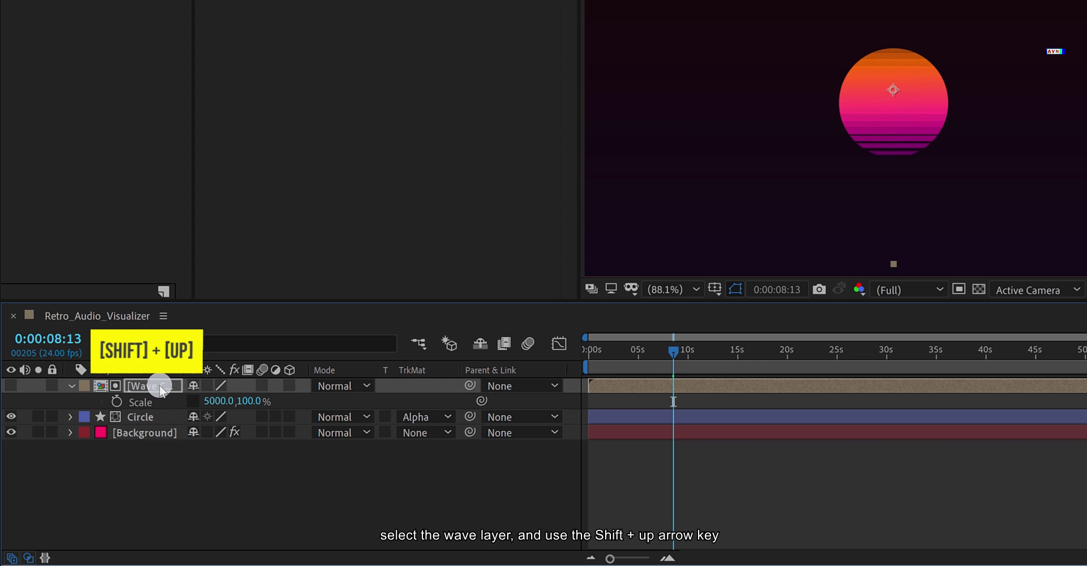
key("shift+Up")
key("shift+Up")
key("shift+Up")
key("shift+Up")
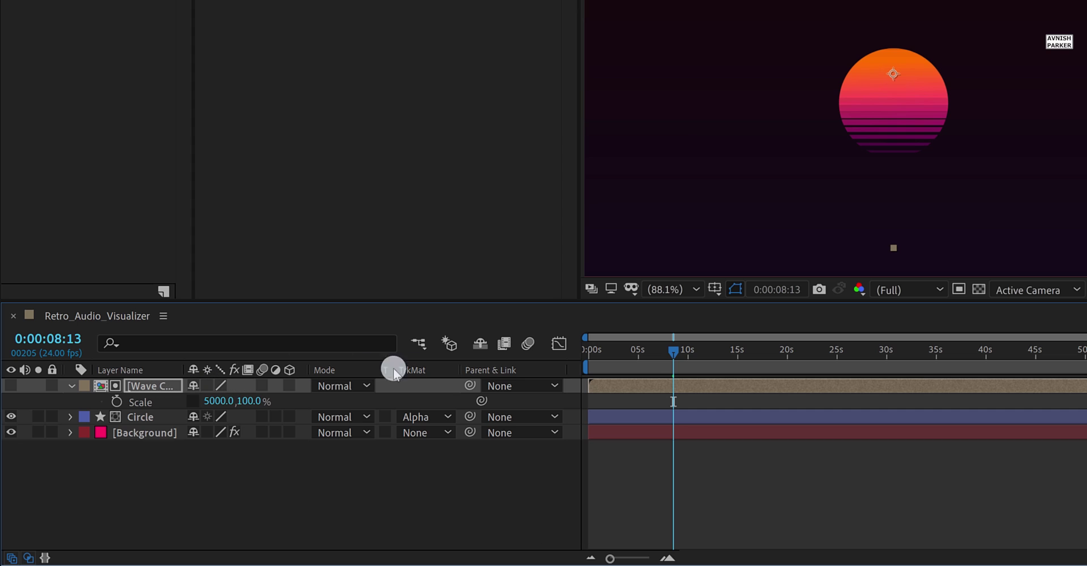
left_click_drag(597, 362, 750, 364)
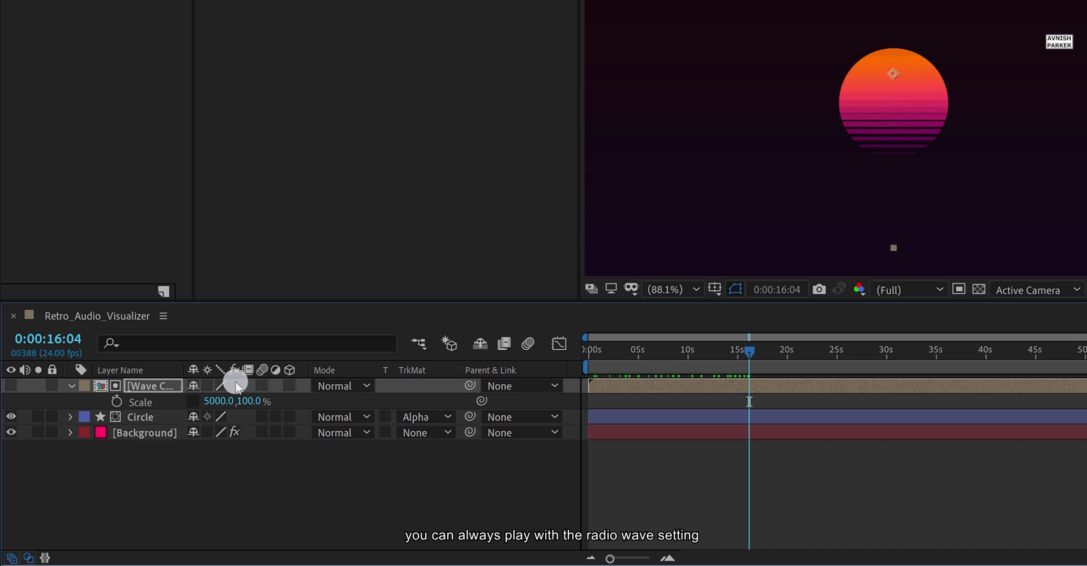
- Open Wave Comp to inspect the Radio Waves settings, then return to Retro_Audio_Visualizer
double_click(163, 387)
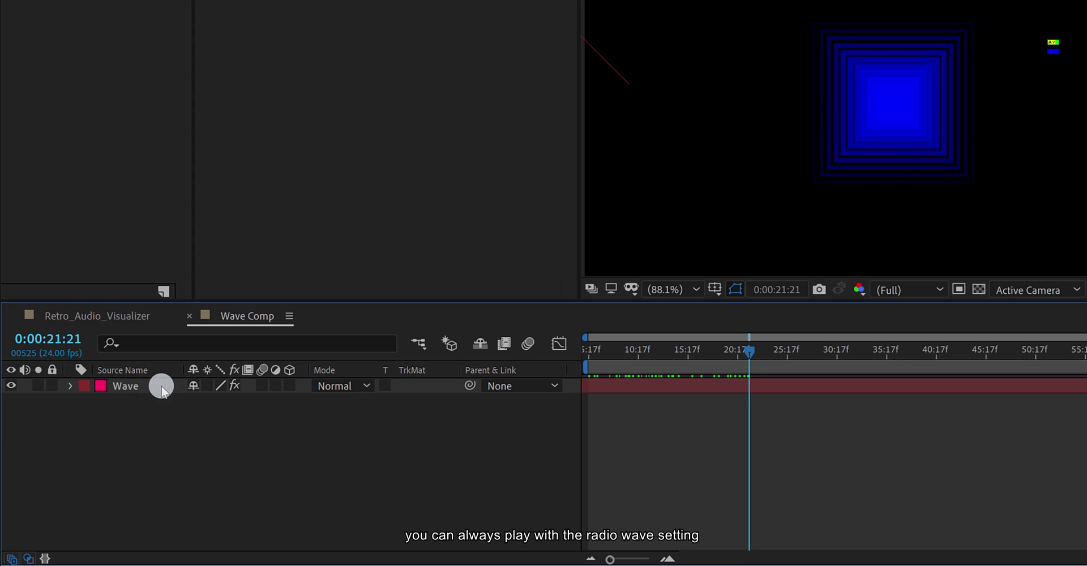
left_click(162, 387)
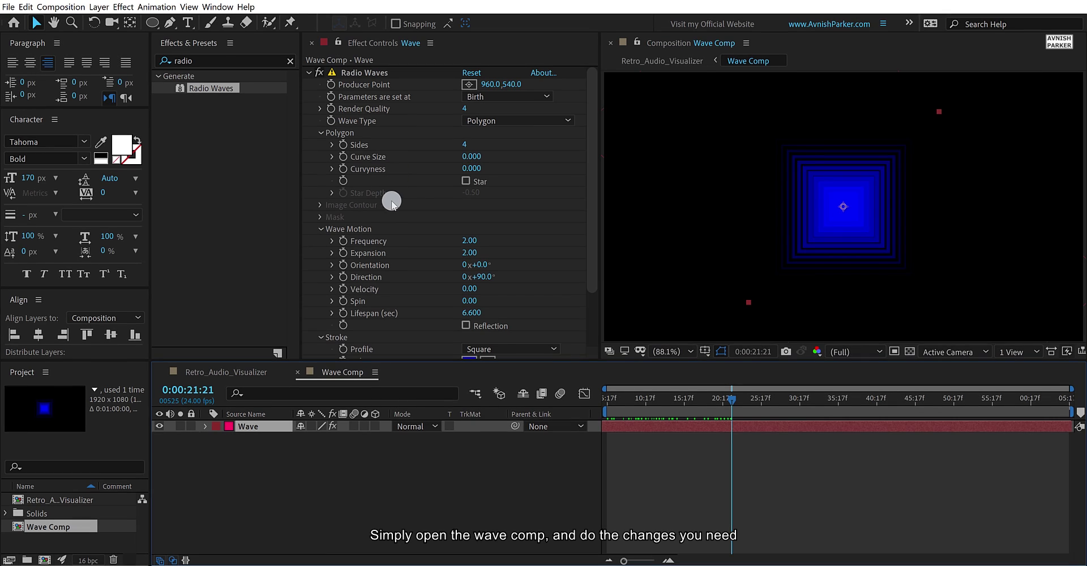
left_click(238, 372)
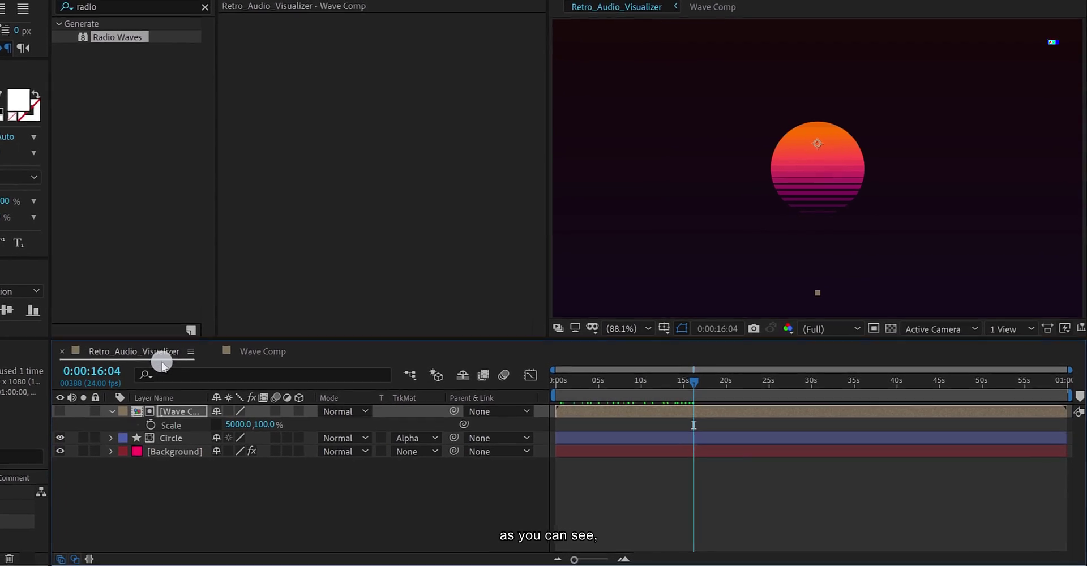
left_click(125, 432)
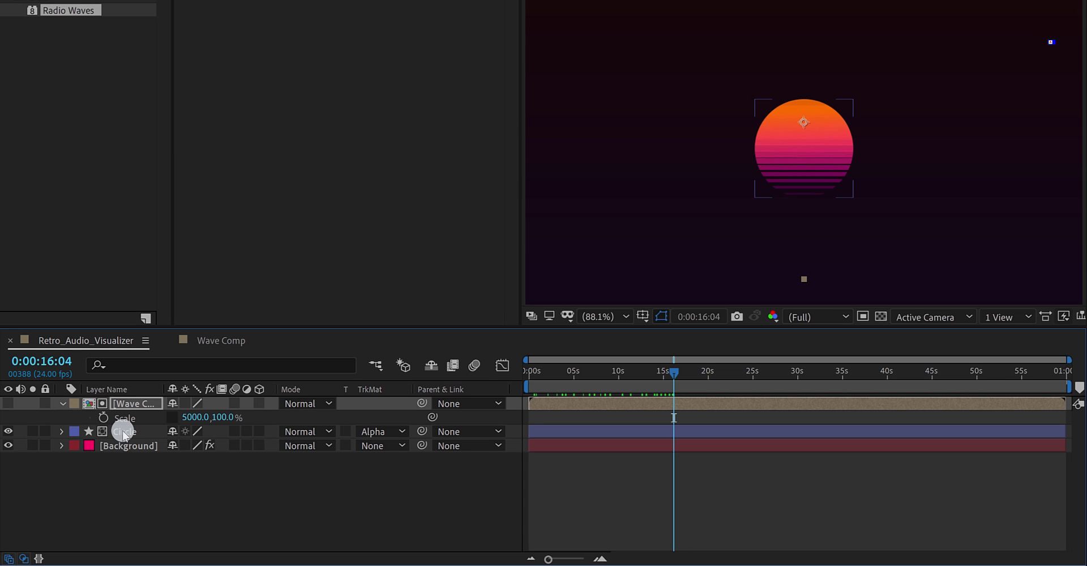
- Duplicate the Circle layer and rename the copy Circle Top
left_click(123, 433)
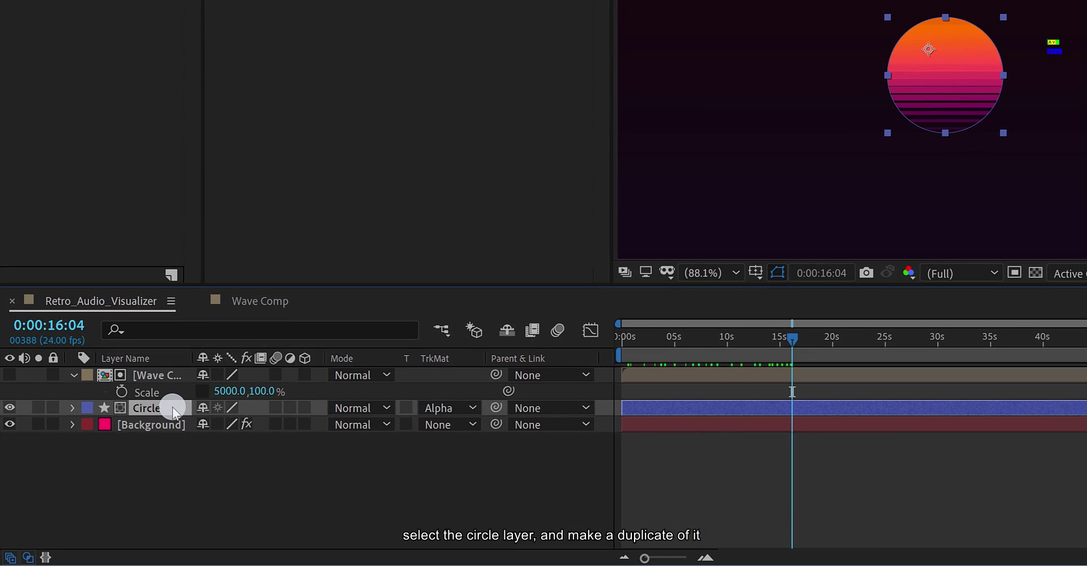
key("ctrl+d")
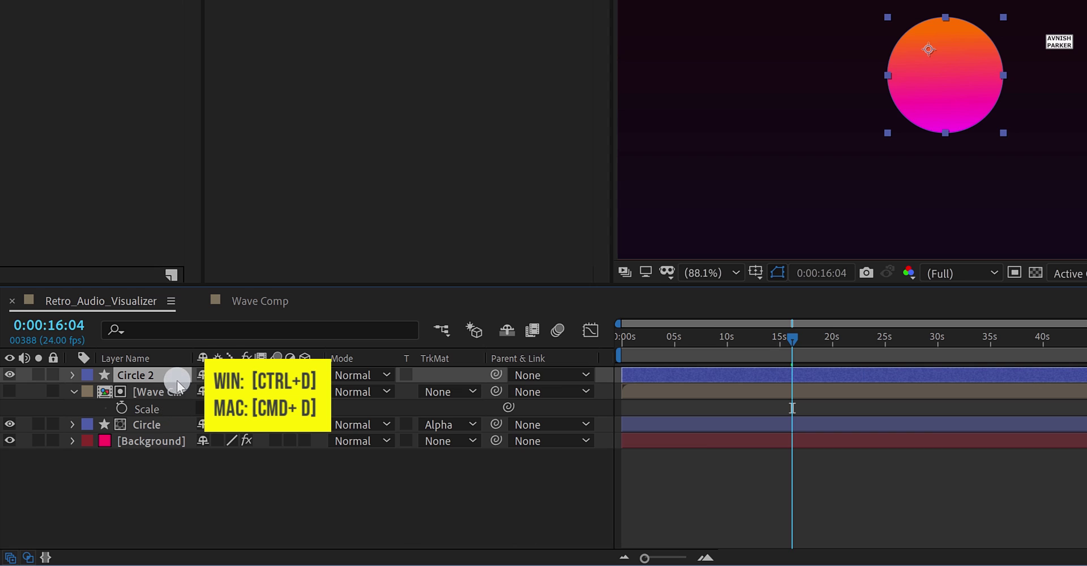
key("Return")
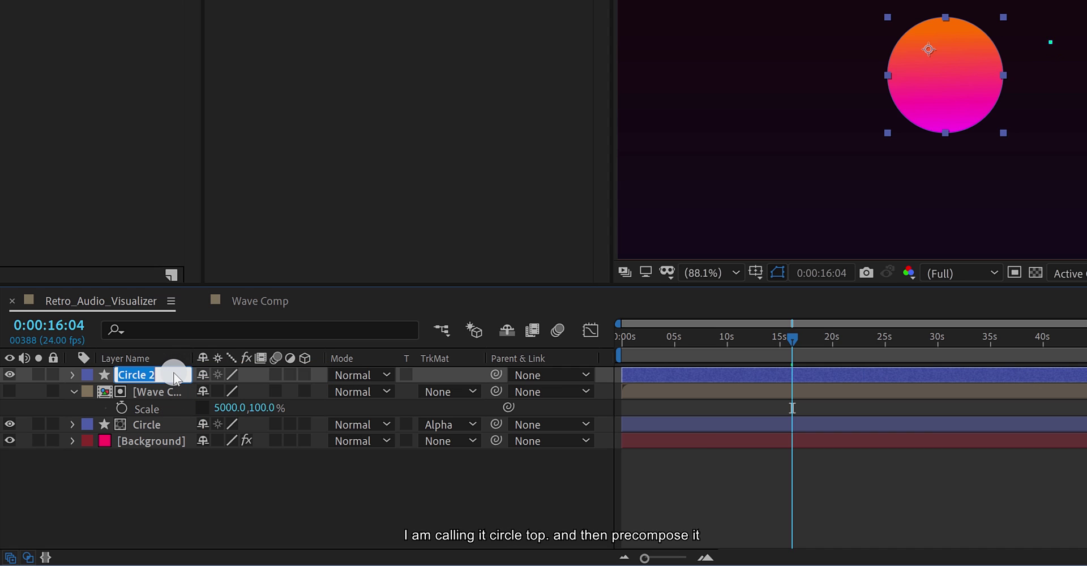
key("Return")
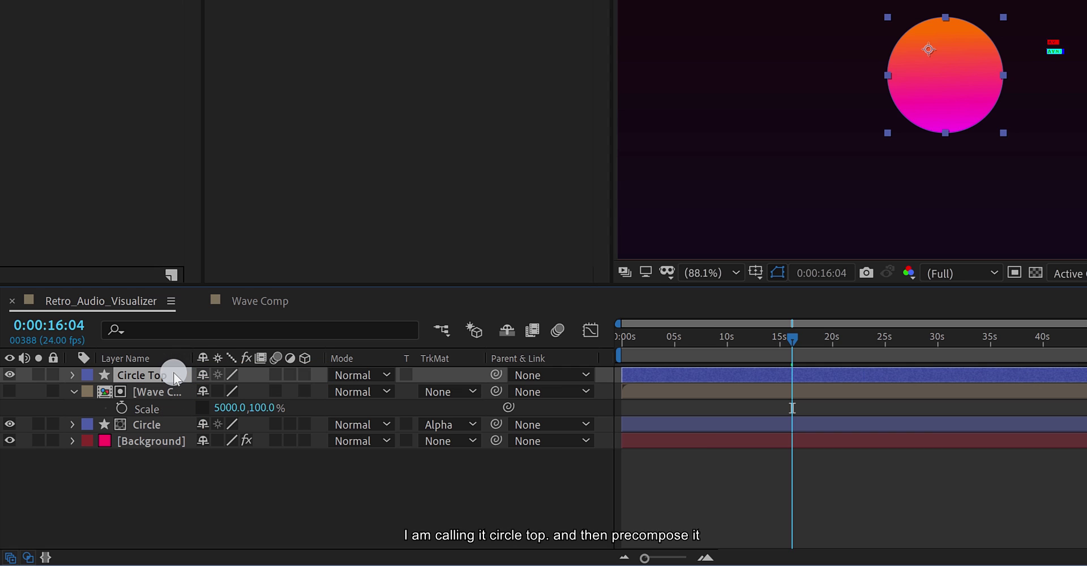
- Pre-compose Circle Top into Circle Top Comp, moving all attributes into the new composition
right_click(175, 378)
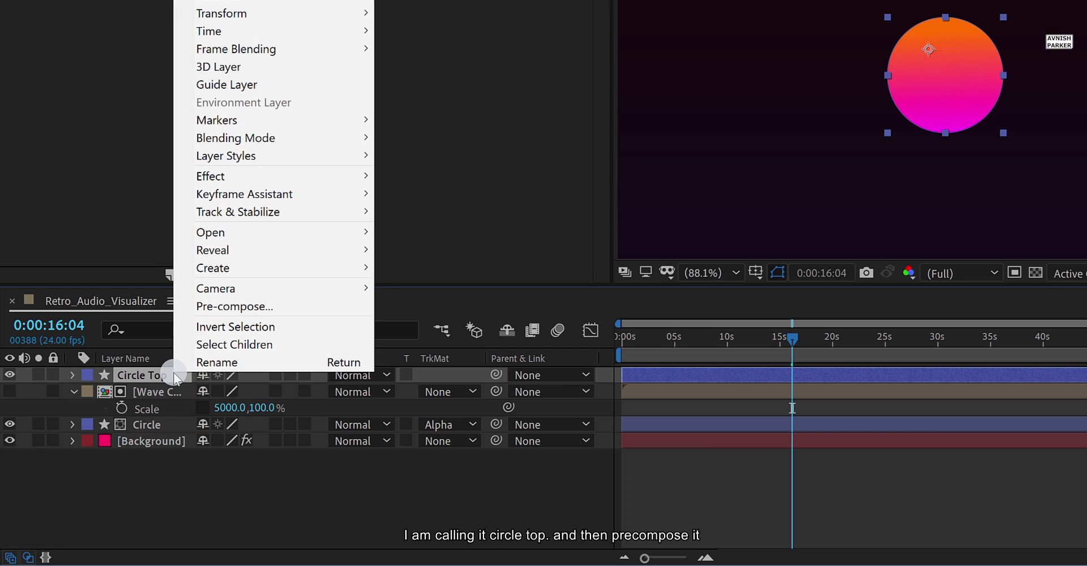
left_click(288, 305)
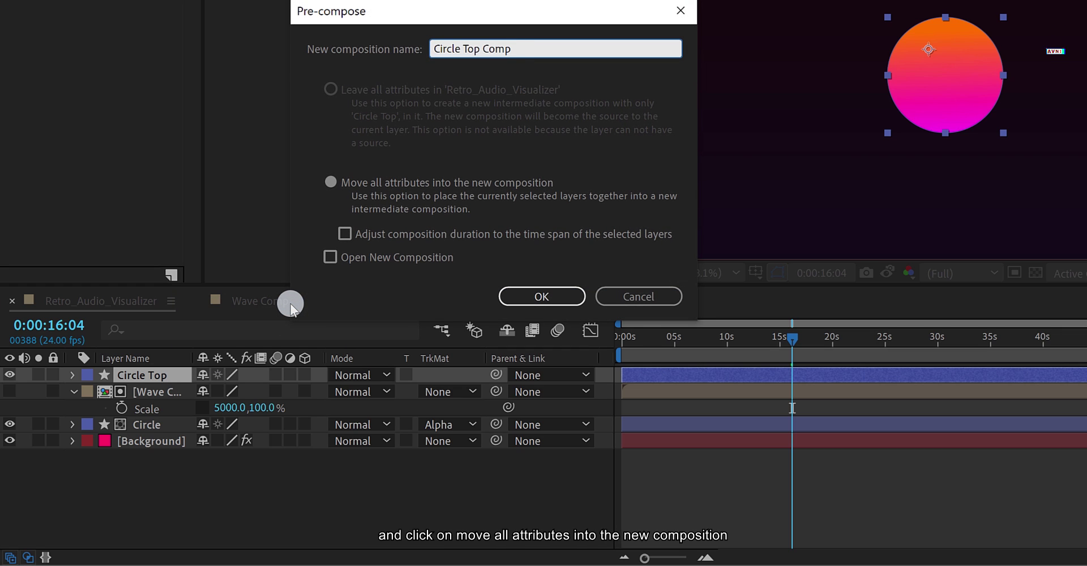
left_click(379, 186)
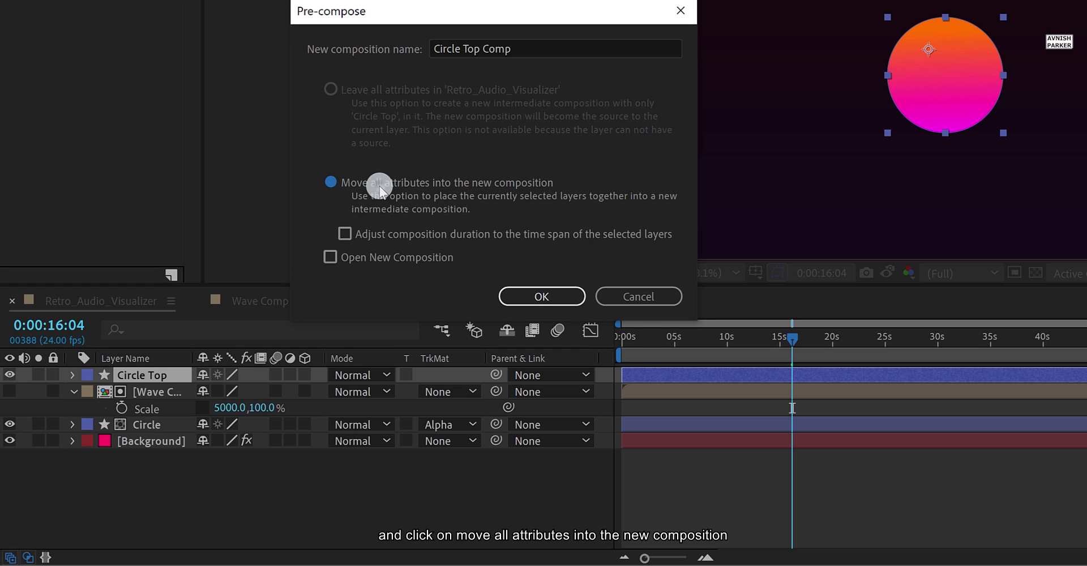
left_click(519, 300)
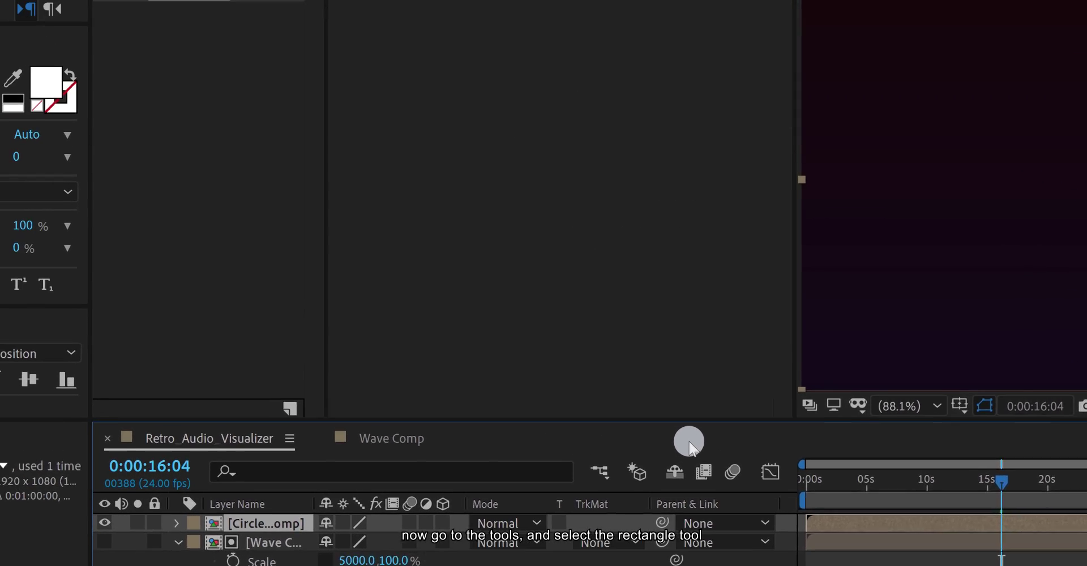
- Draw a rectangular mask over the sun's upper part on Circle Top Comp
left_click(311, 53)
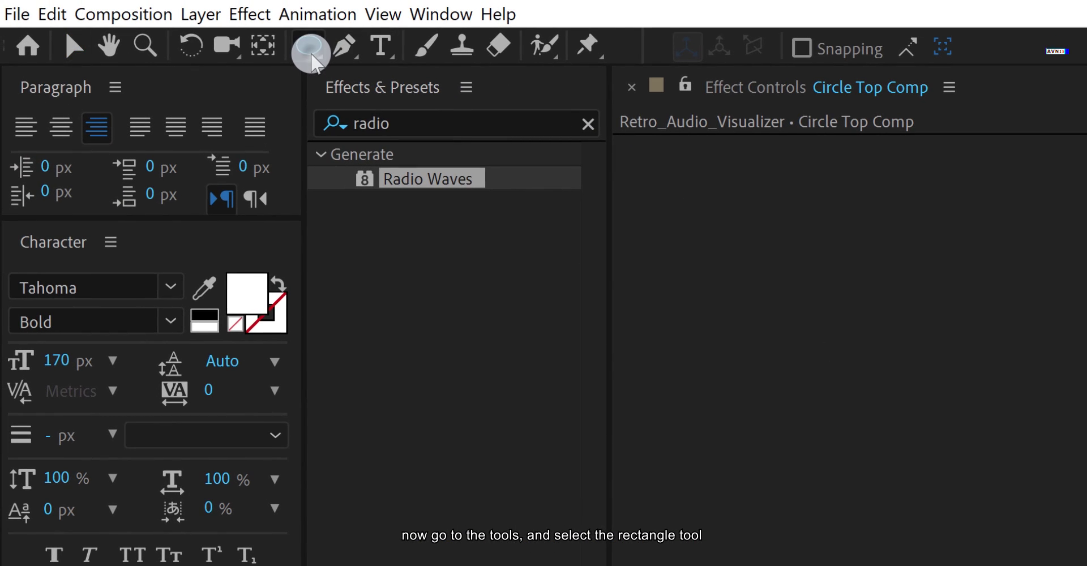
left_click(368, 47)
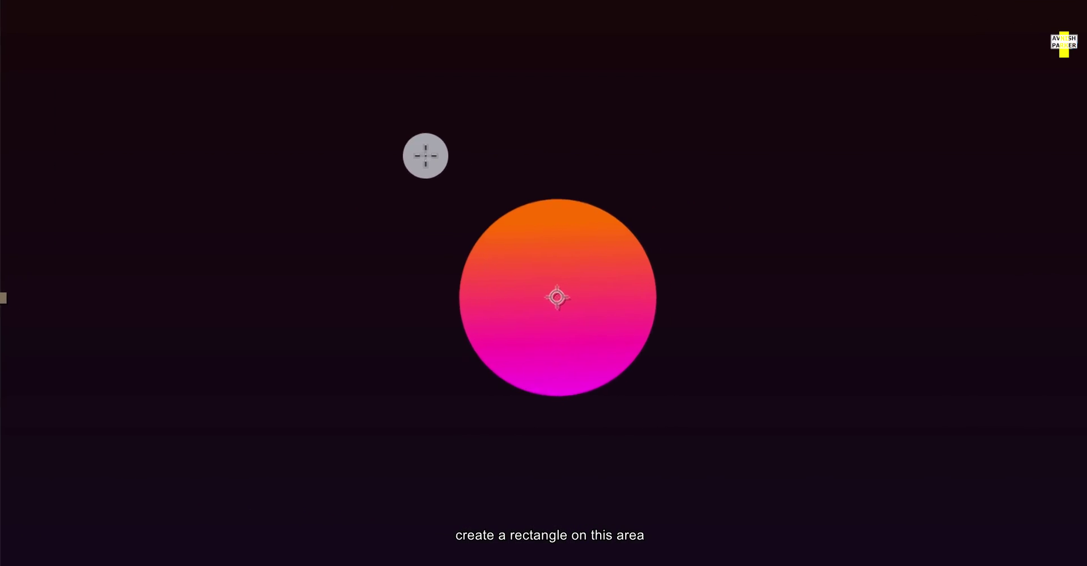
left_click_drag(420, 155, 705, 303)
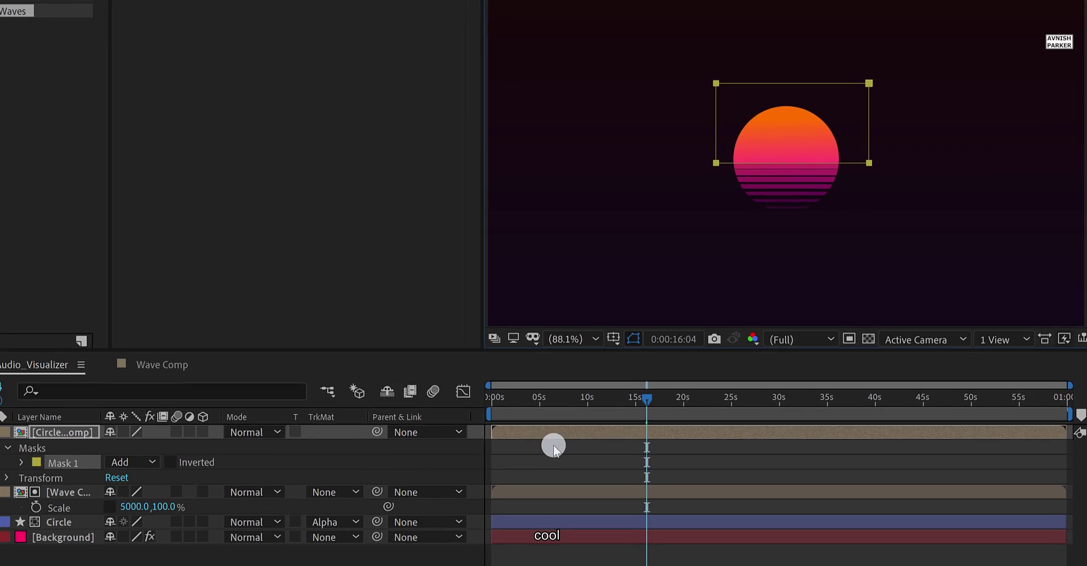
left_click(512, 450)
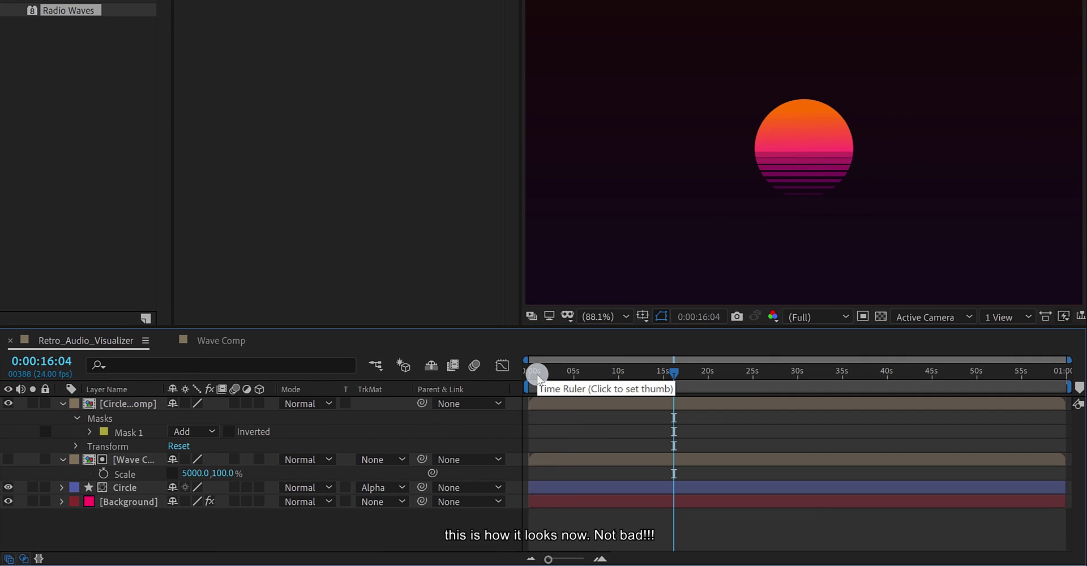
- Preview the animation from the start, stopping at 0:00:01:22
left_click(536, 375)
key("space")
key("space")
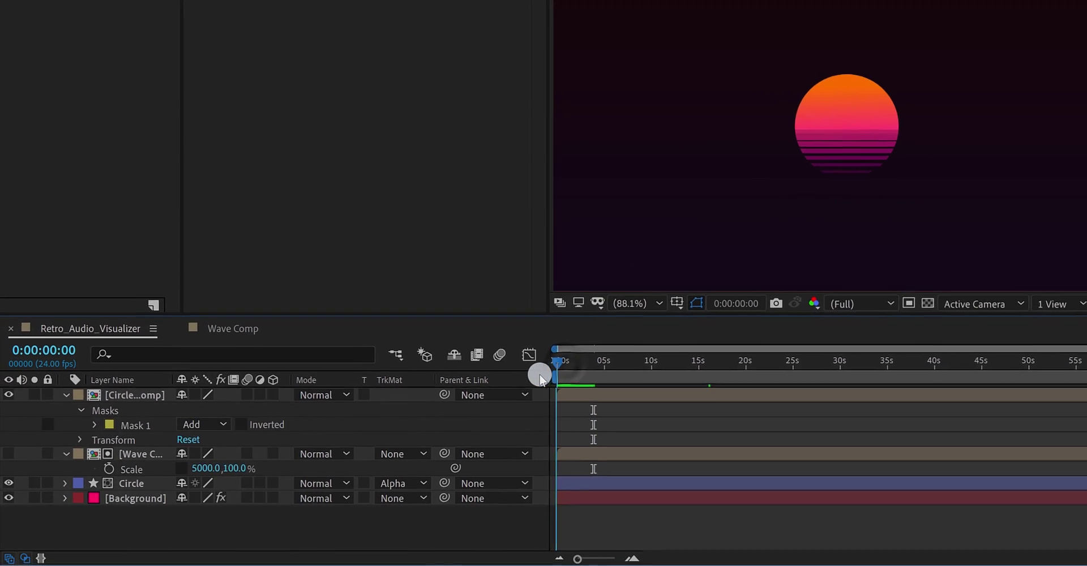
left_click_drag(539, 376, 574, 379)
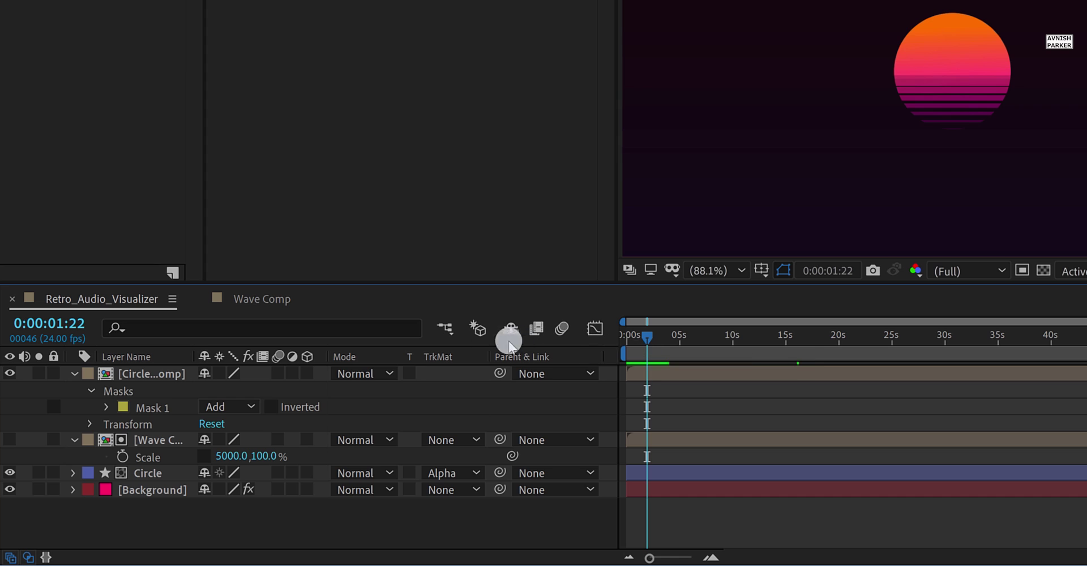
- Collapse the layers, create a magenta solid named Grid, and move it just above Background
left_click(162, 378)
left_click(73, 375)
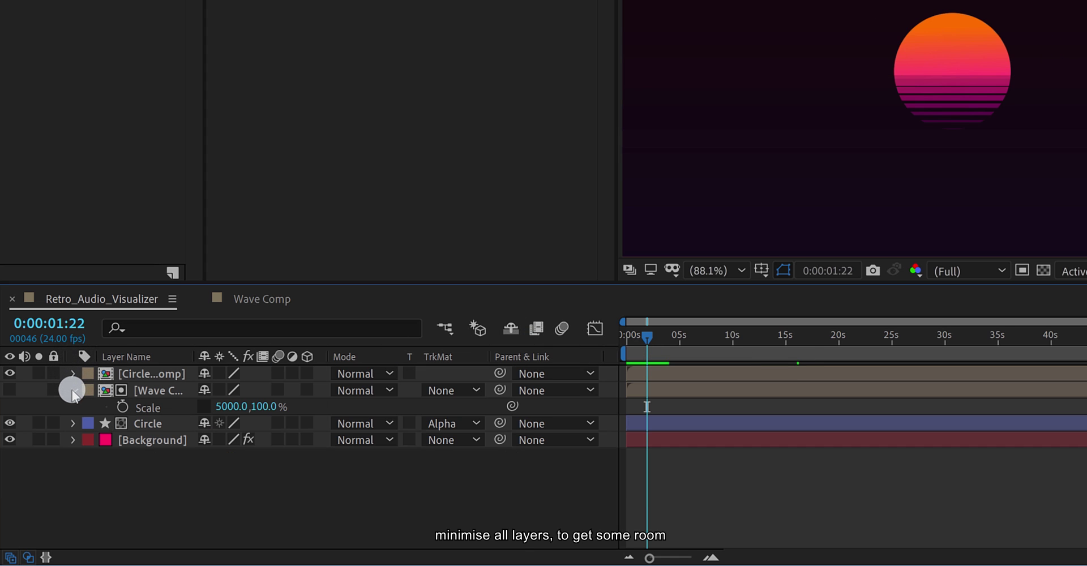
left_click(72, 390)
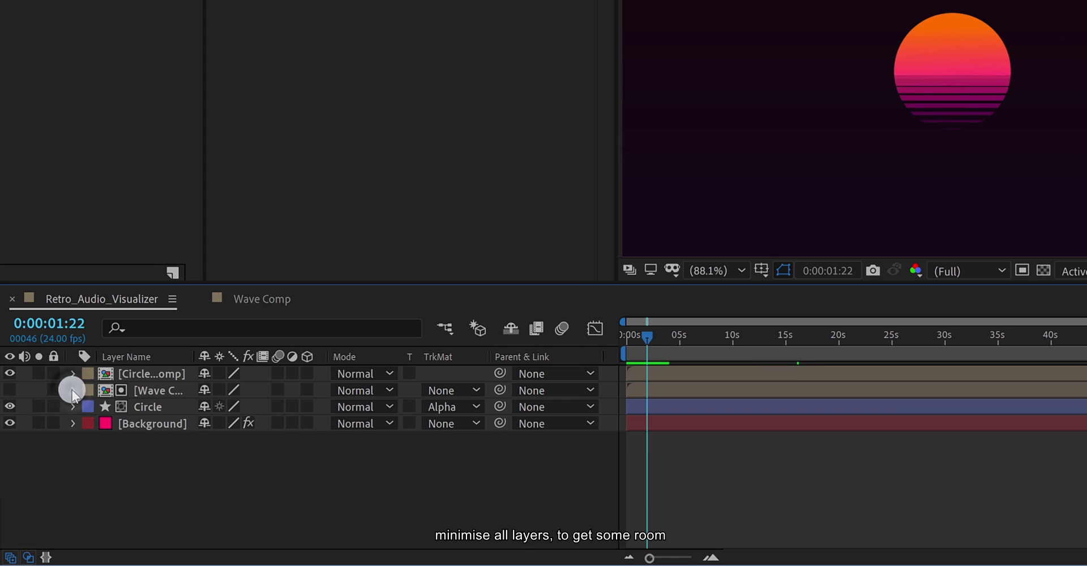
right_click(174, 461)
mouse_move(382, 305)
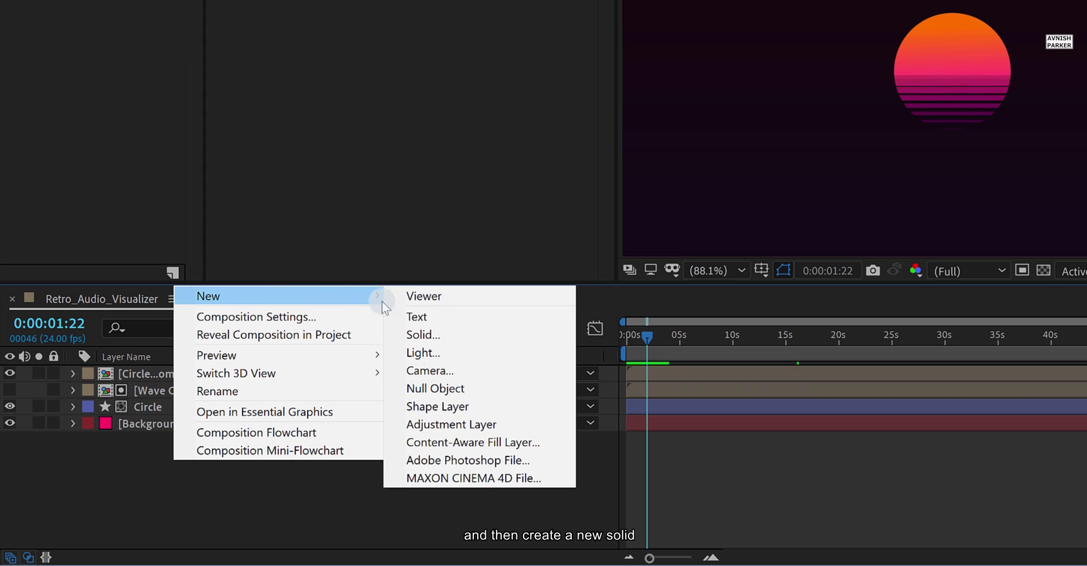
left_click(461, 333)
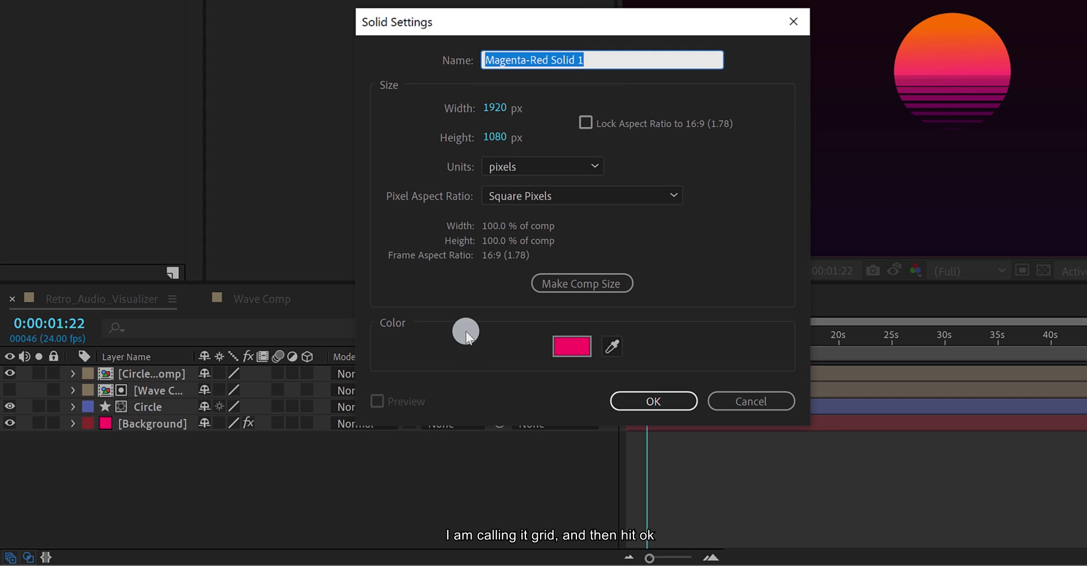
type("Grid")
left_click(638, 401)
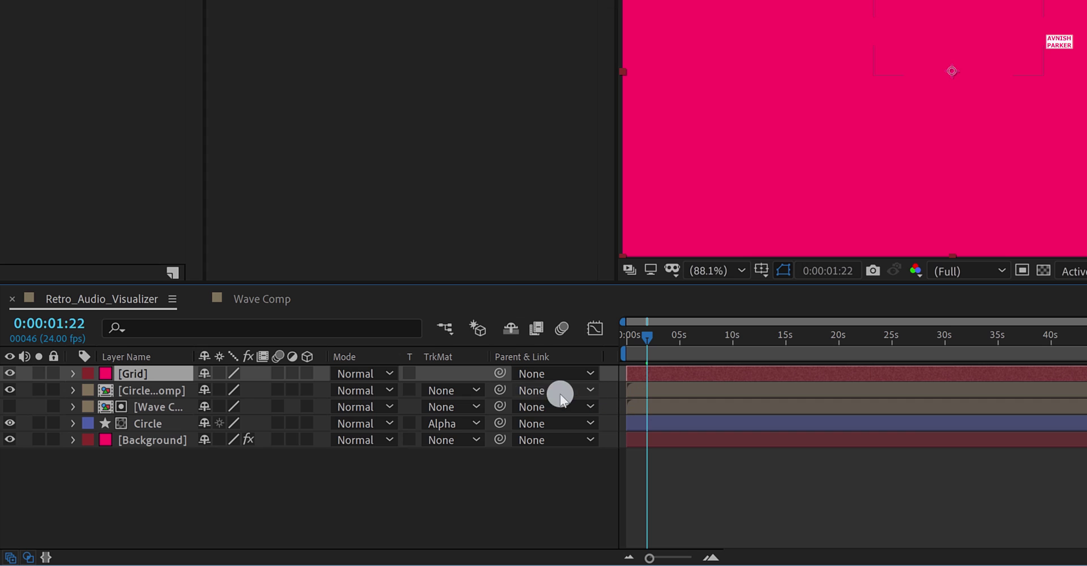
left_click_drag(160, 373, 162, 429)
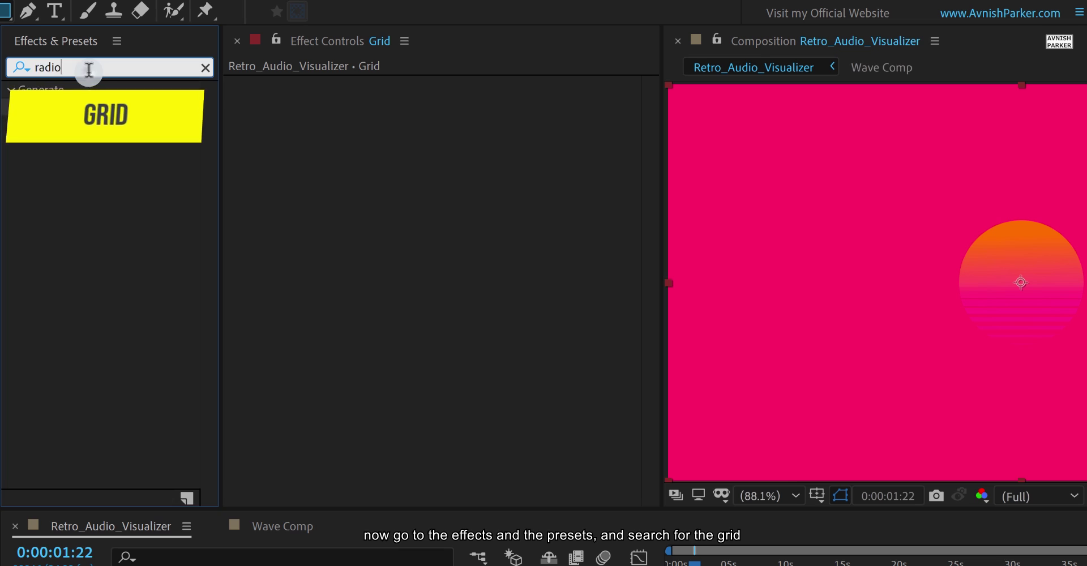
- Apply the Grid effect to the Grid solid, sized by Width & Height Sliders, with Border 1
double_click(89, 70)
type("grid")
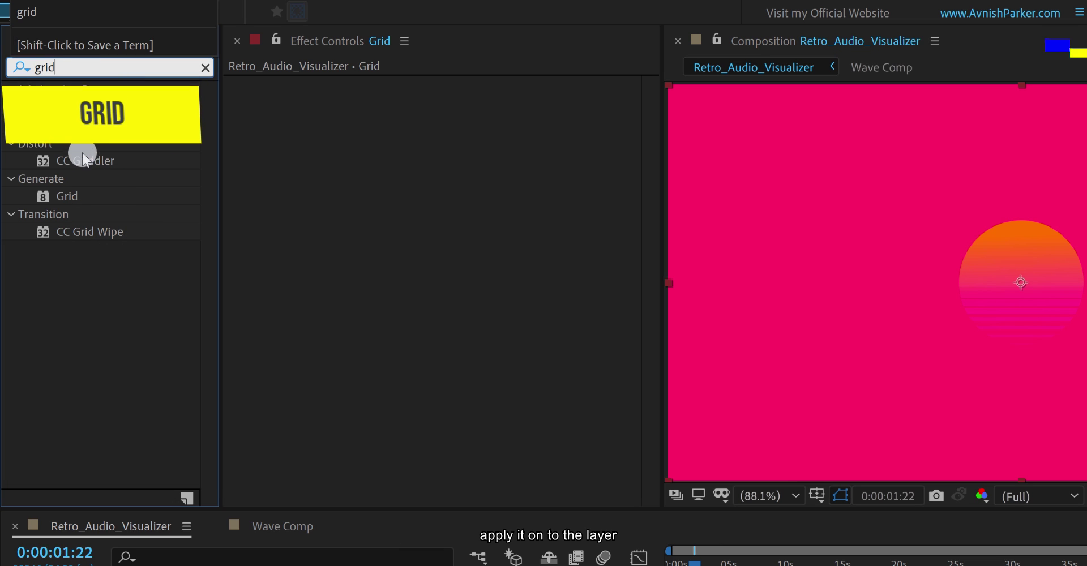
double_click(66, 196)
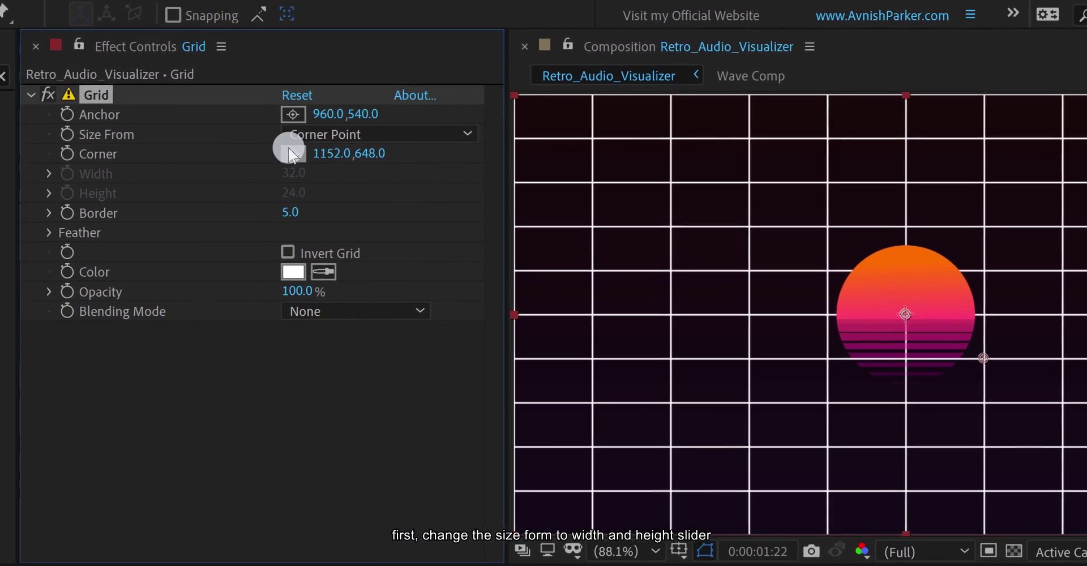
left_click(299, 134)
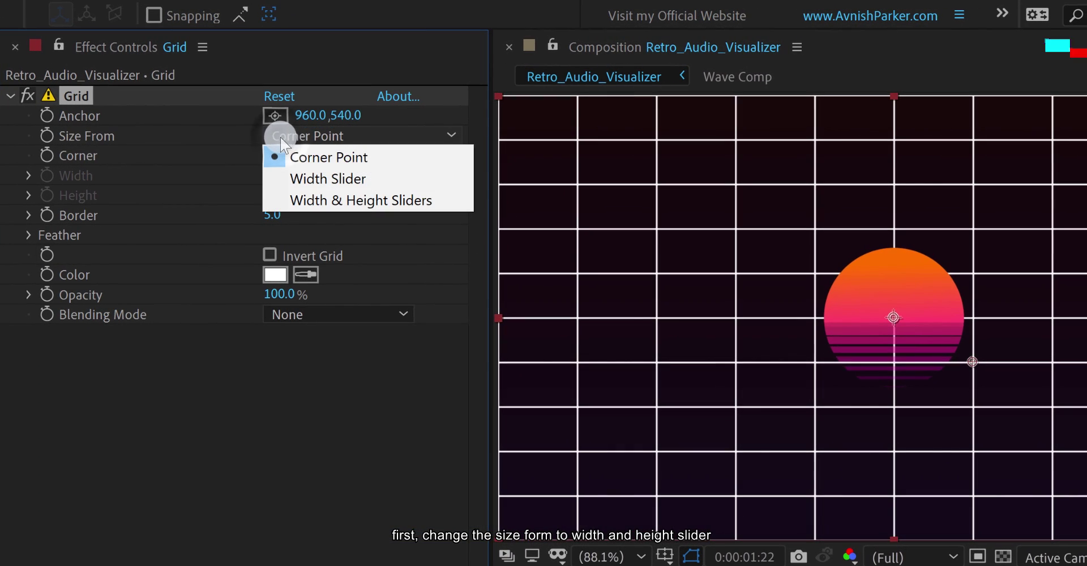
left_click(377, 200)
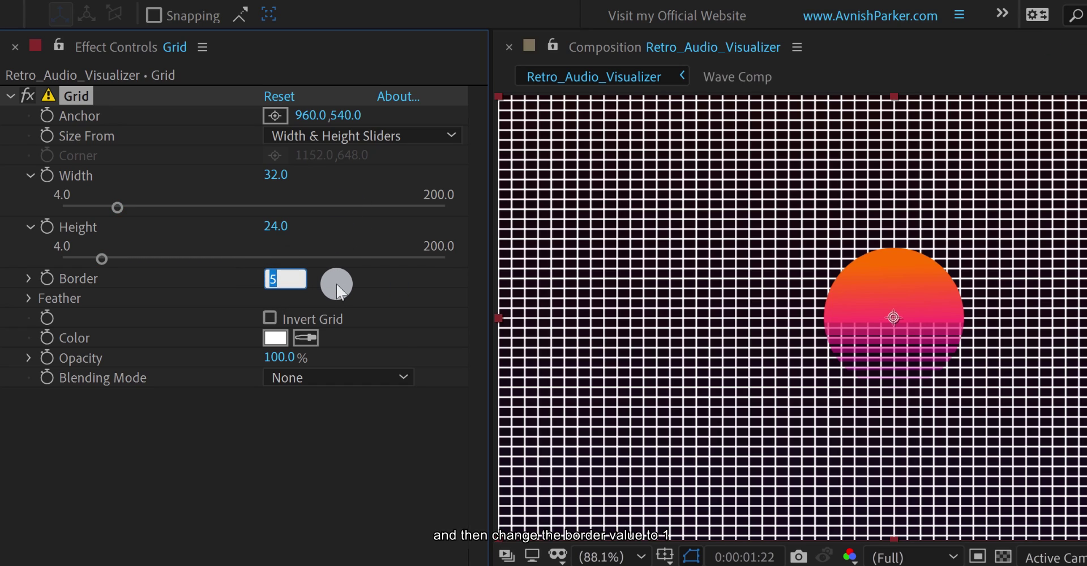
type("1")
key("Return")
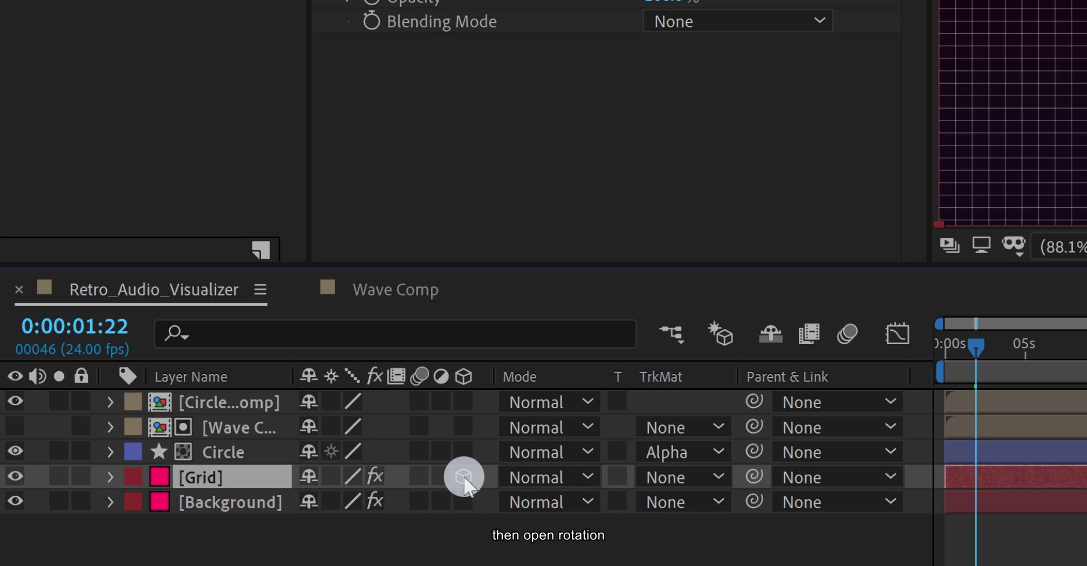
- Lay the grid flat with X Rotation -89° and lower it to Y 727
key("r")
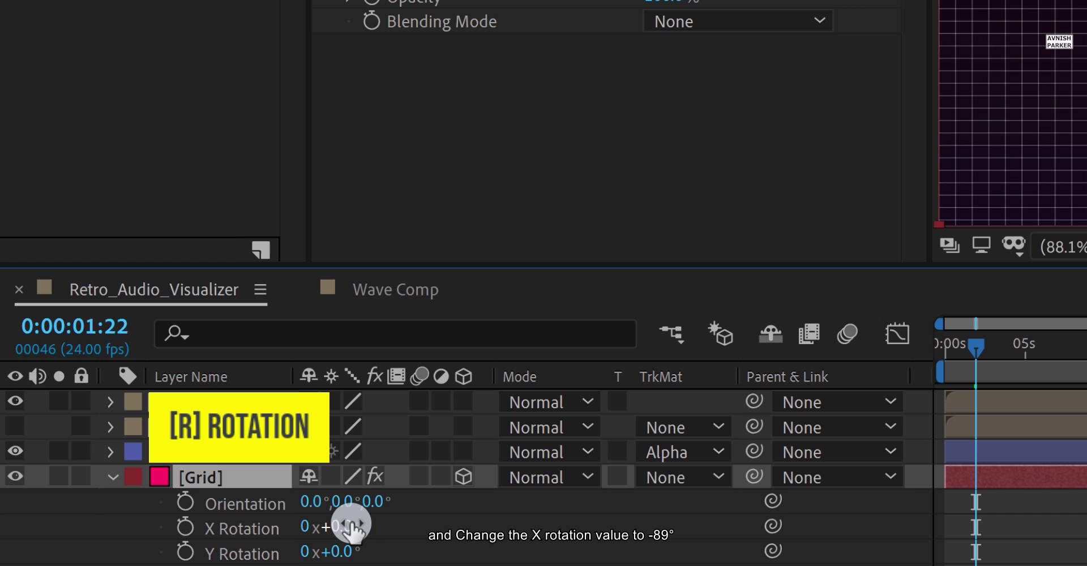
left_click(351, 527)
type("-89")
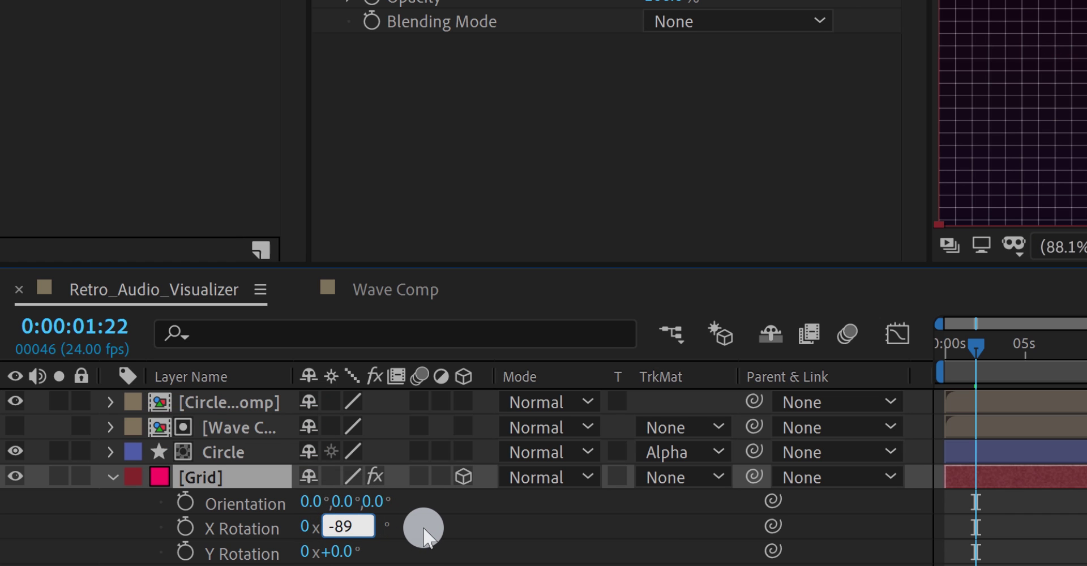
key("Return")
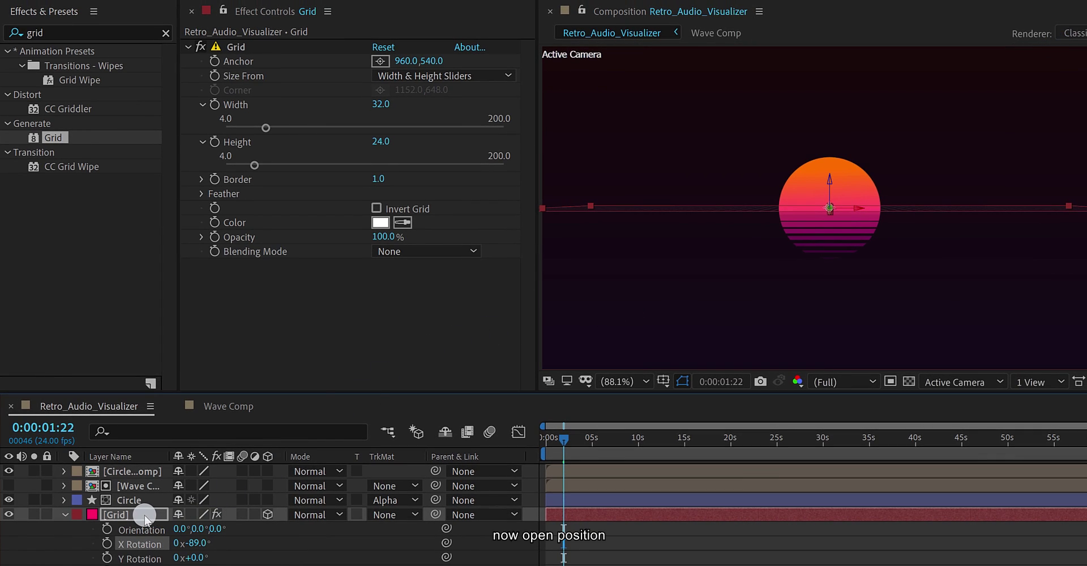
key("p")
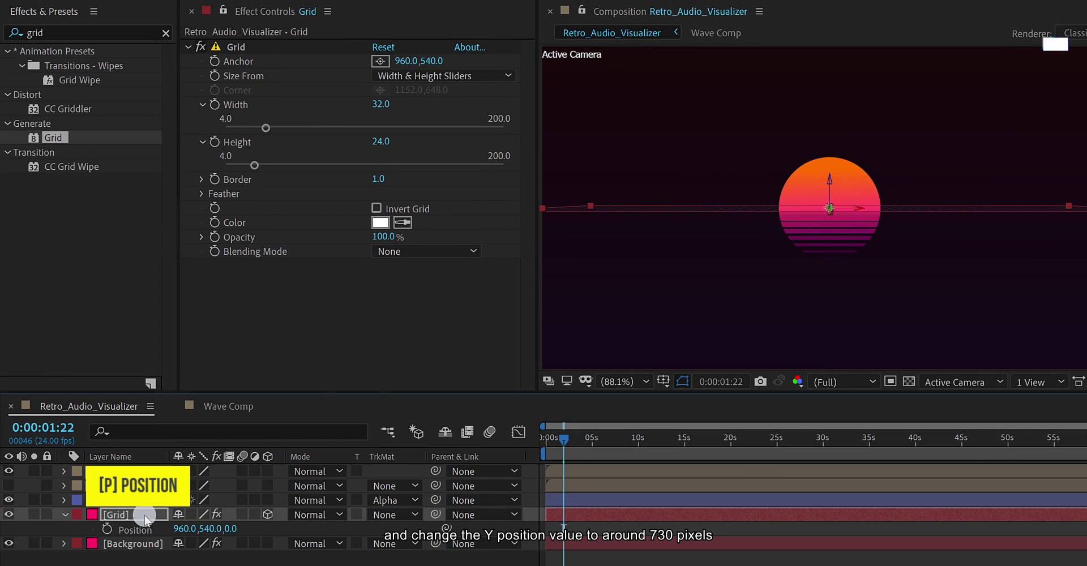
left_click_drag(209, 529, 401, 500)
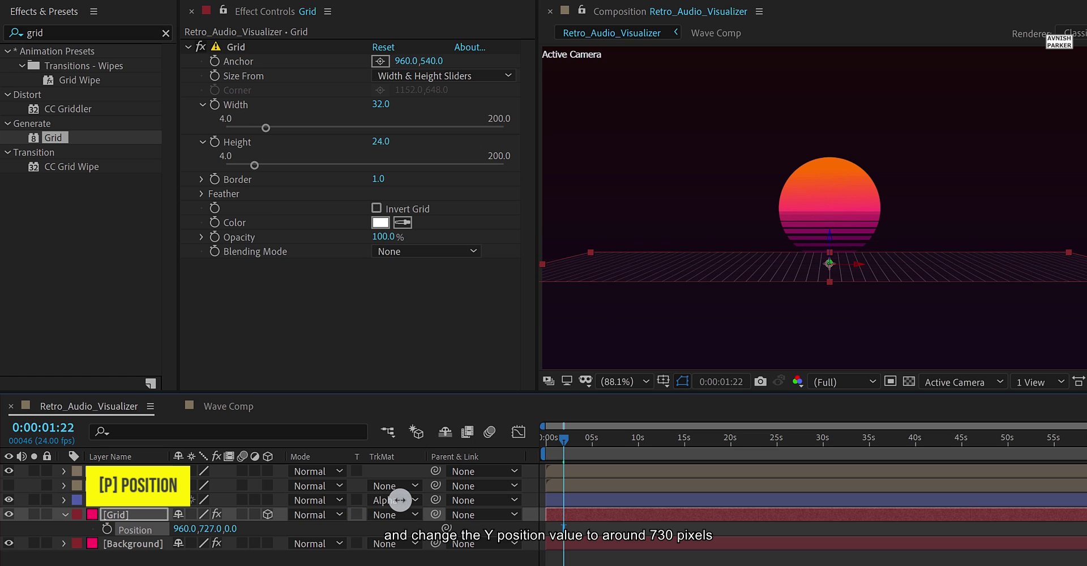
- Scale the grid up to 1000% so it fills the frame
key("s")
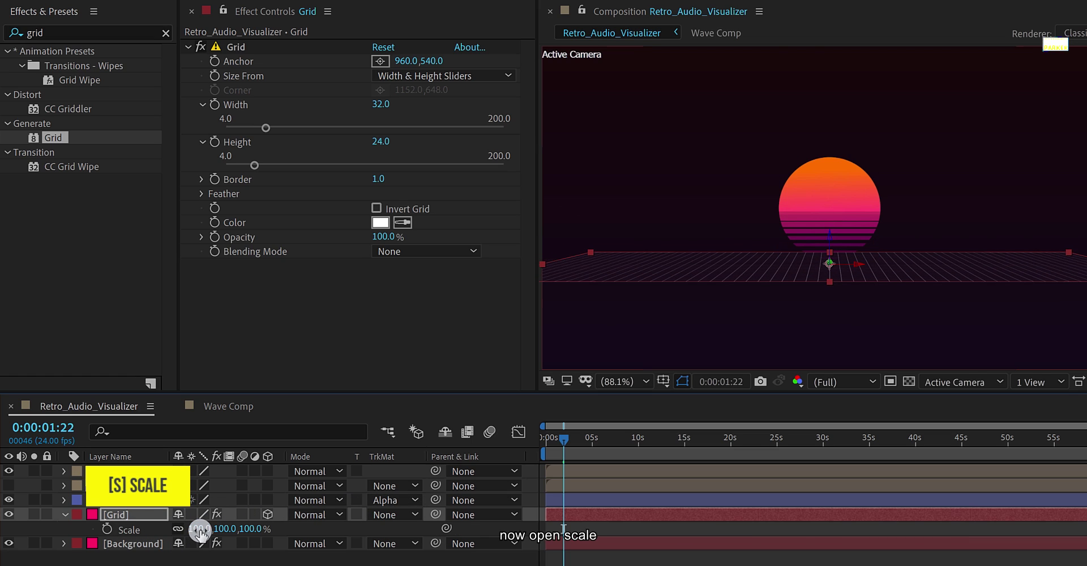
left_click(199, 529)
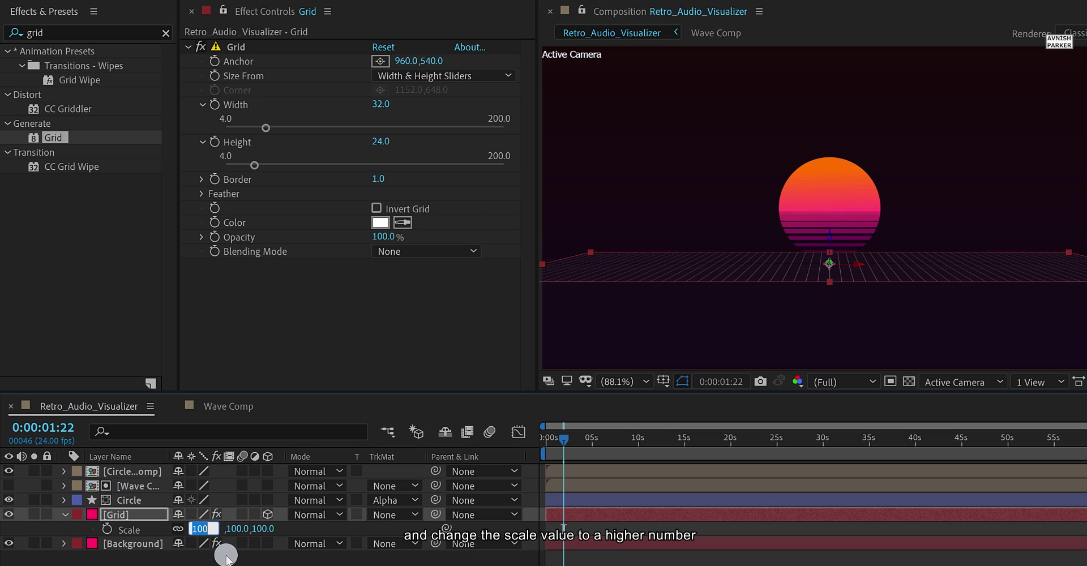
key("Return")
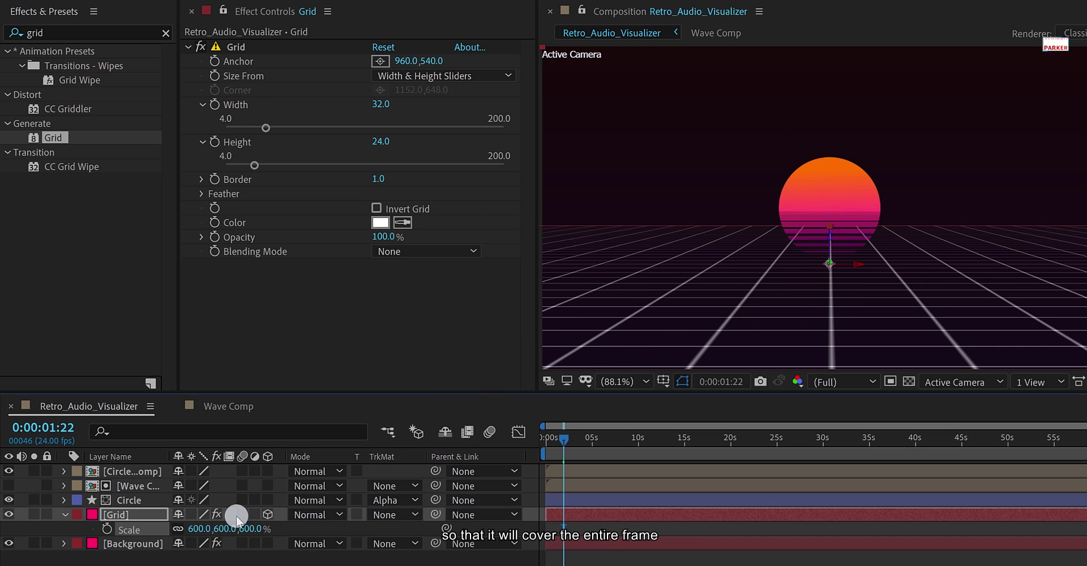
left_click(212, 528)
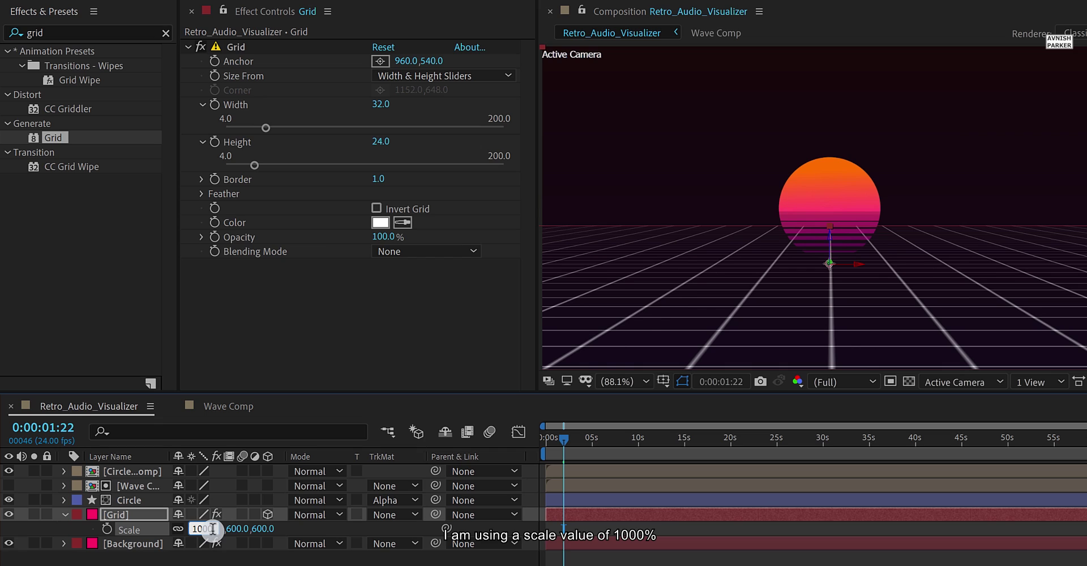
key("Return")
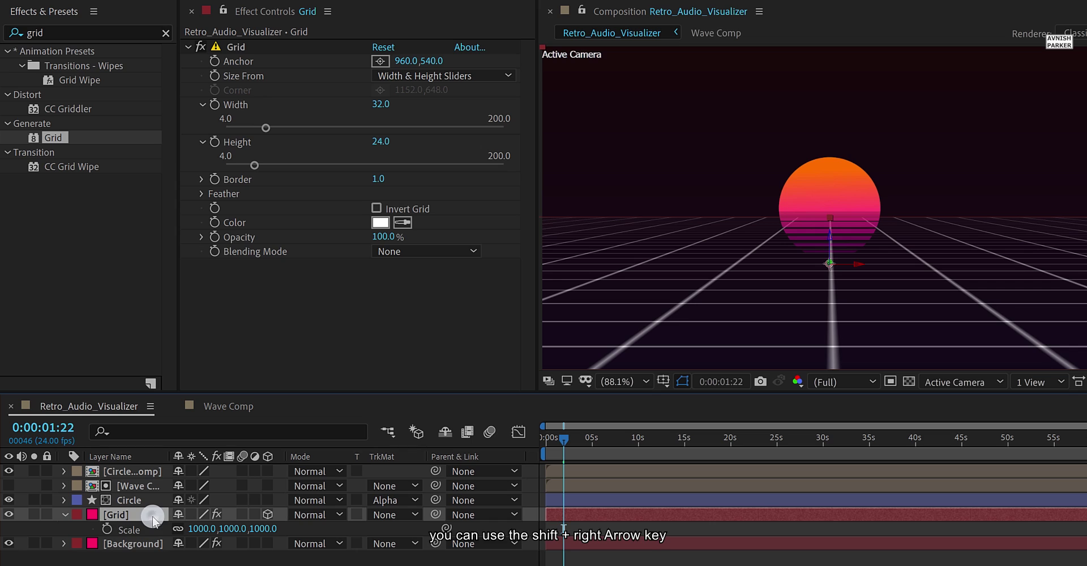
- Nudge the grid slightly right three times and check the scene around 8 seconds
key("shift+Right")
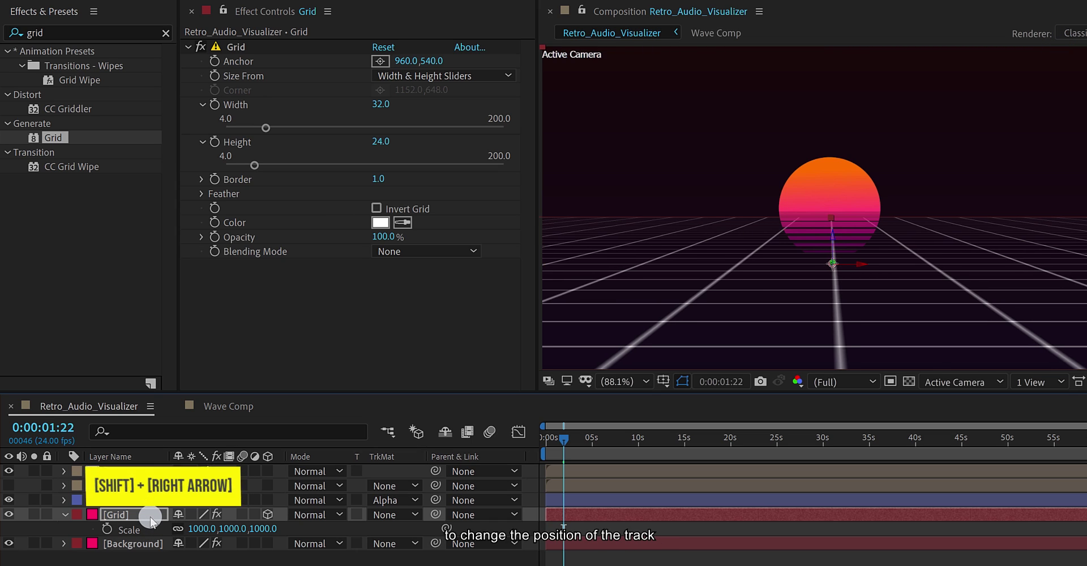
key("shift+Right")
key("shift+Right")
key("shift+Right")
key("shift+Right")
key("shift+Right")
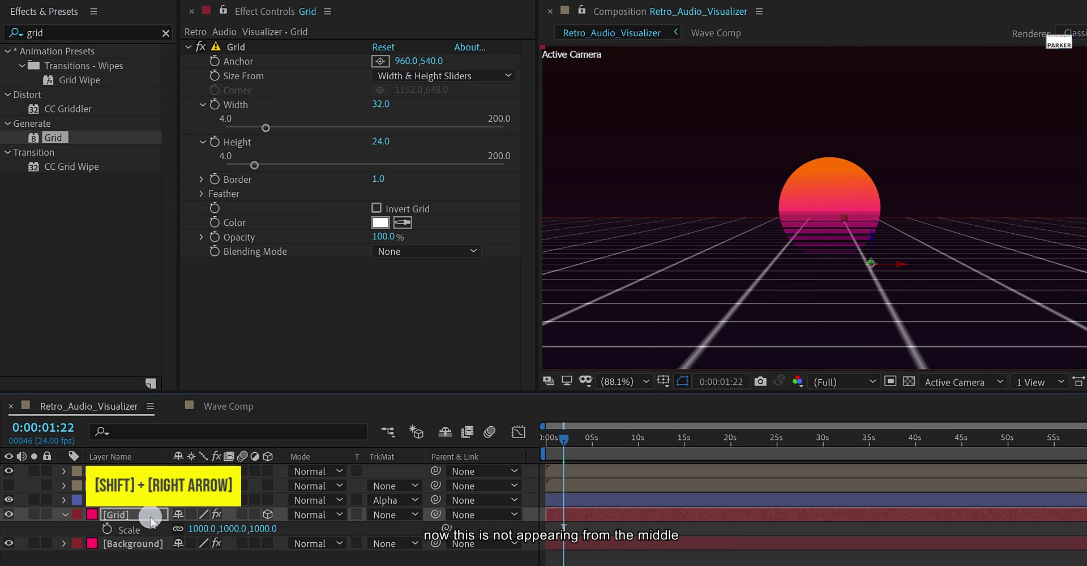
key("shift+Right")
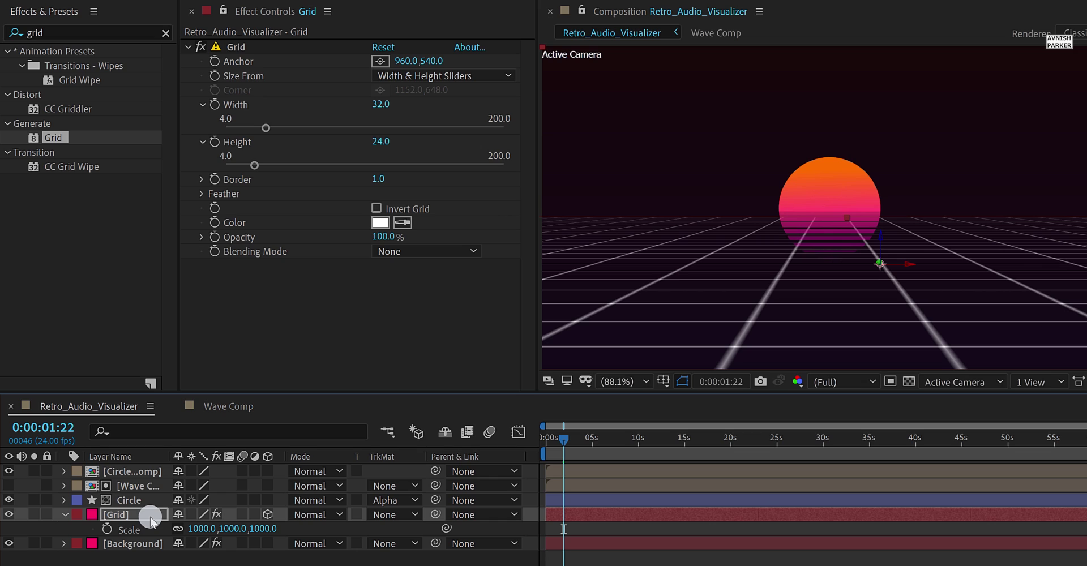
left_click_drag(587, 437, 625, 436)
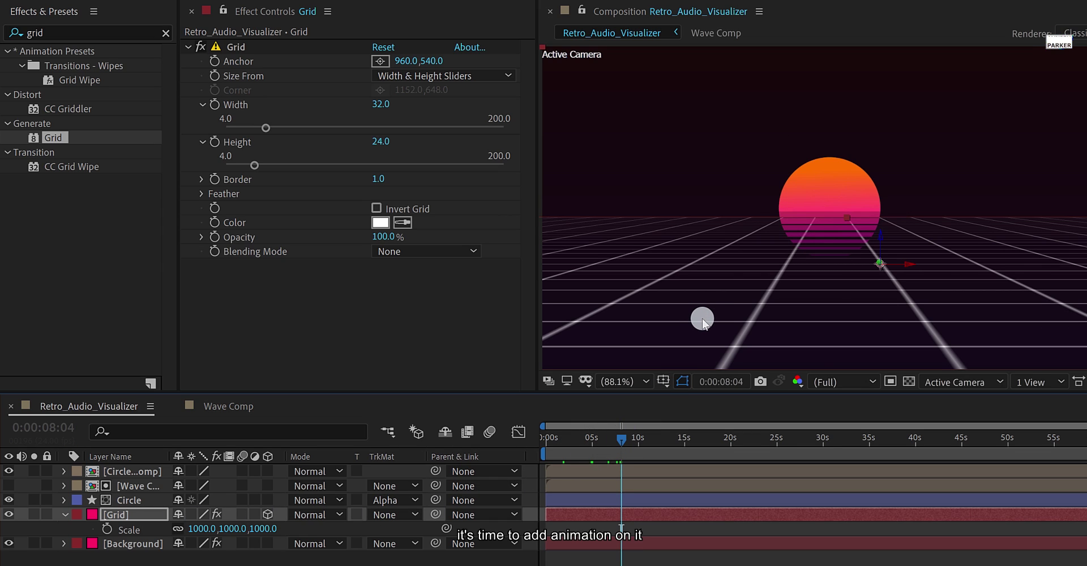
- At 0:00, keyframe the Grid effect's Anchor at 960, 0
left_click_drag(551, 437, 542, 444)
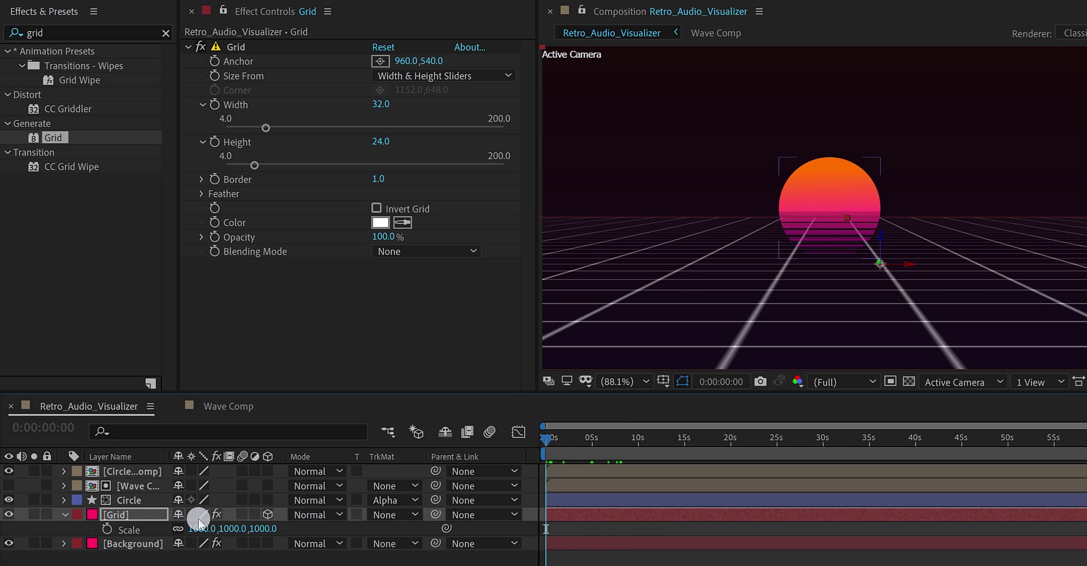
left_click(154, 515)
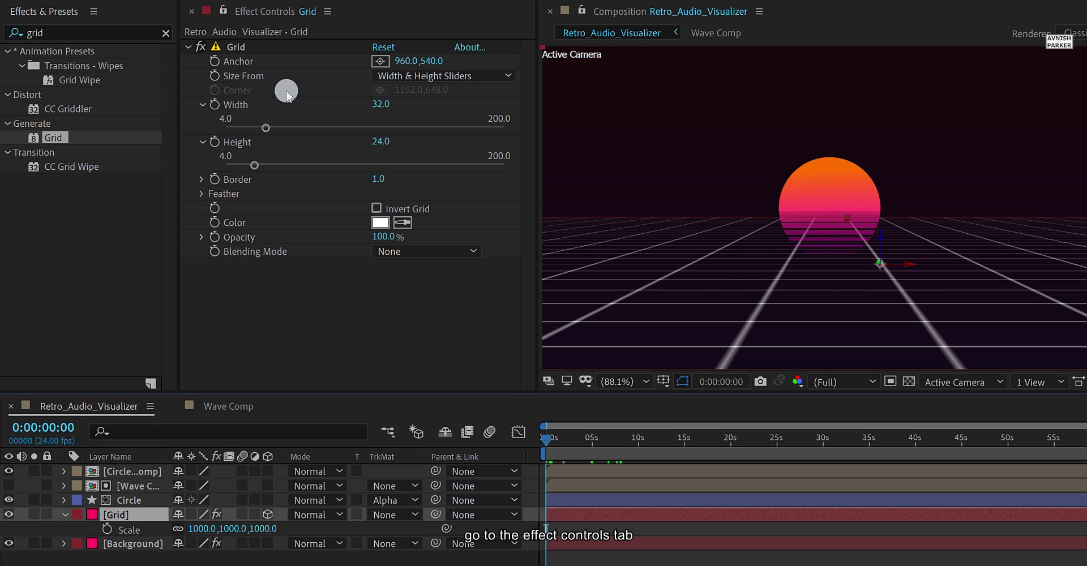
left_click(215, 61)
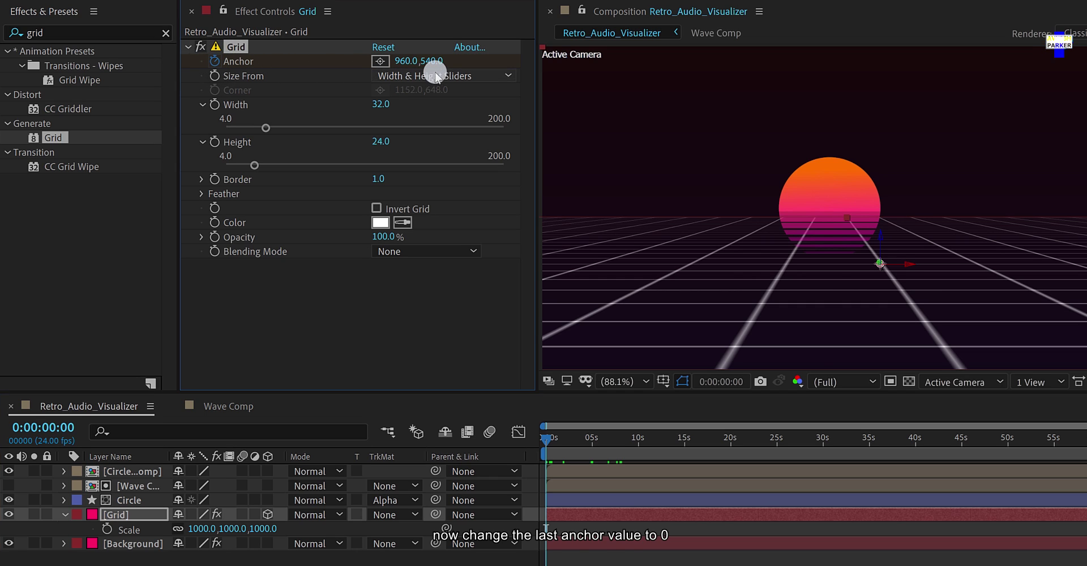
type("0")
left_click(476, 67)
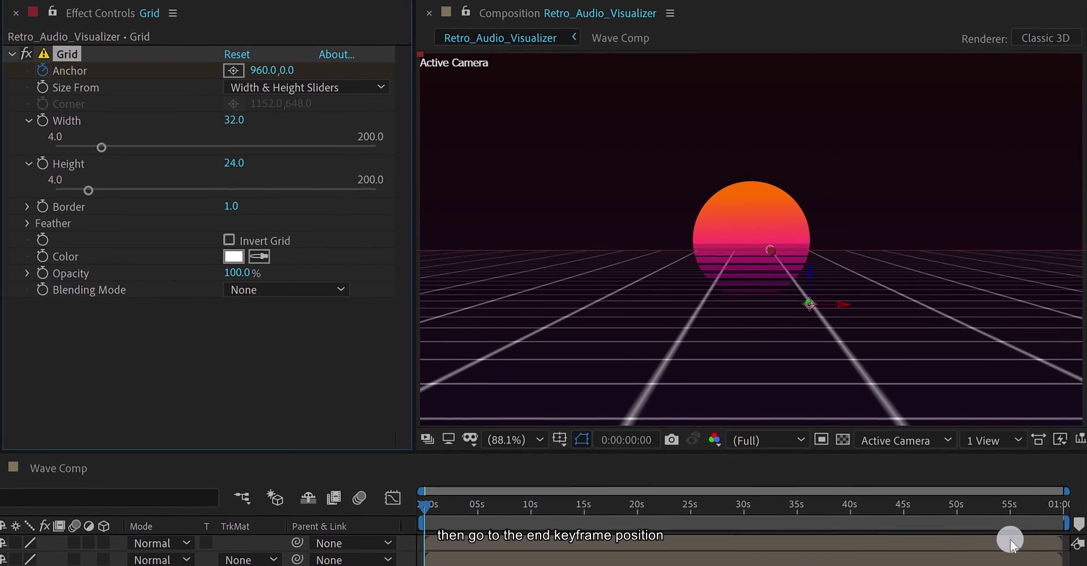
- At the composition's end, set Anchor Y to 400 and preview the motion around 7 seconds
left_click(1064, 506)
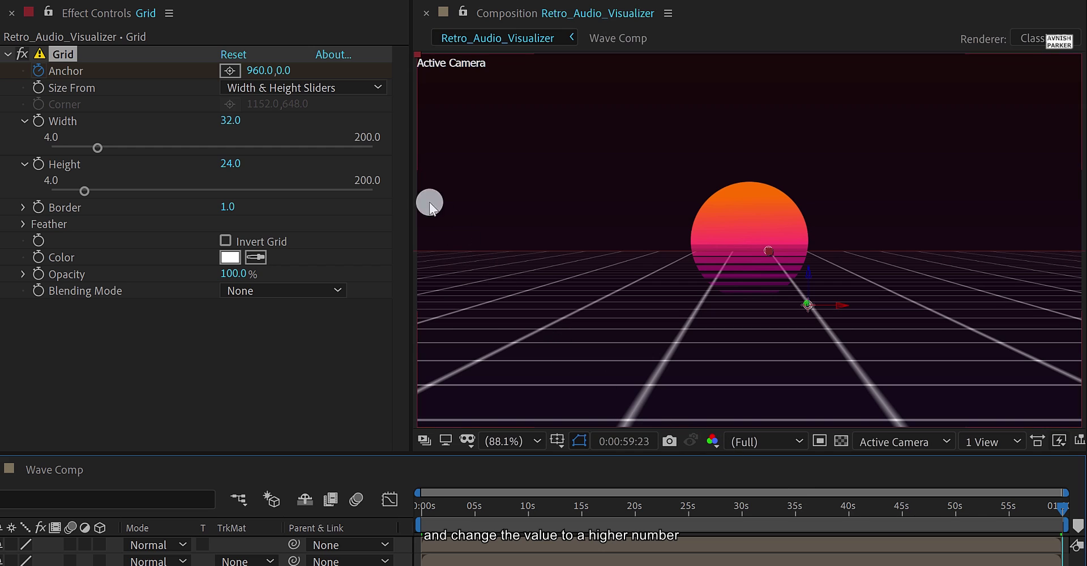
left_click(288, 71)
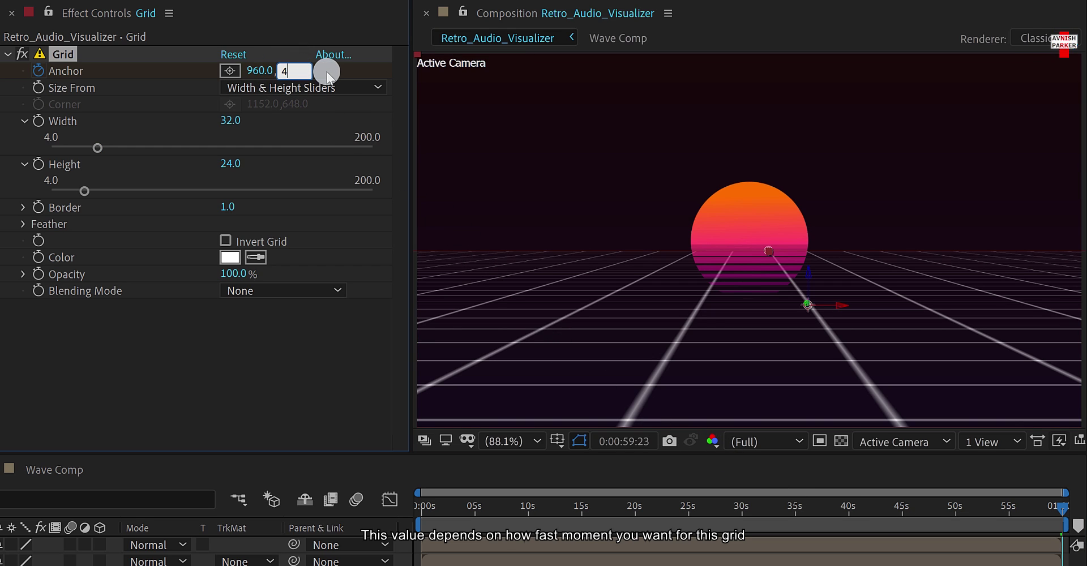
type("400")
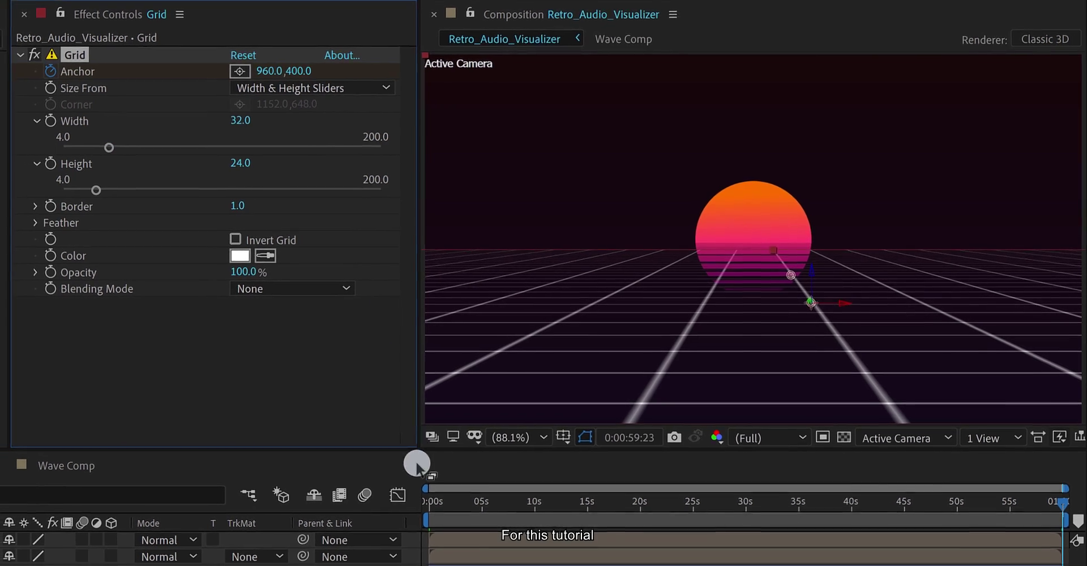
left_click(435, 507)
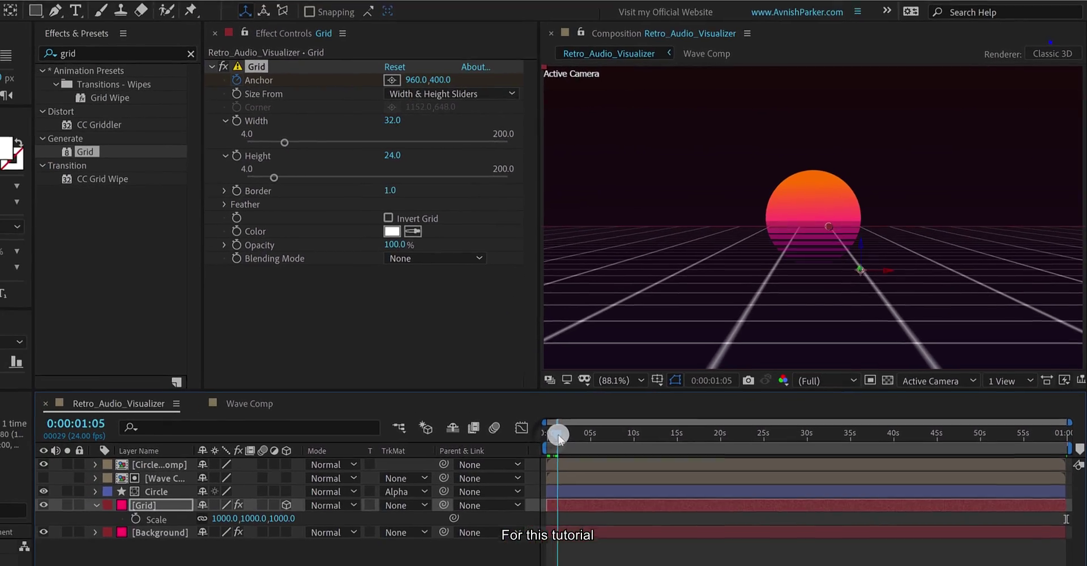
left_click_drag(559, 439, 613, 441)
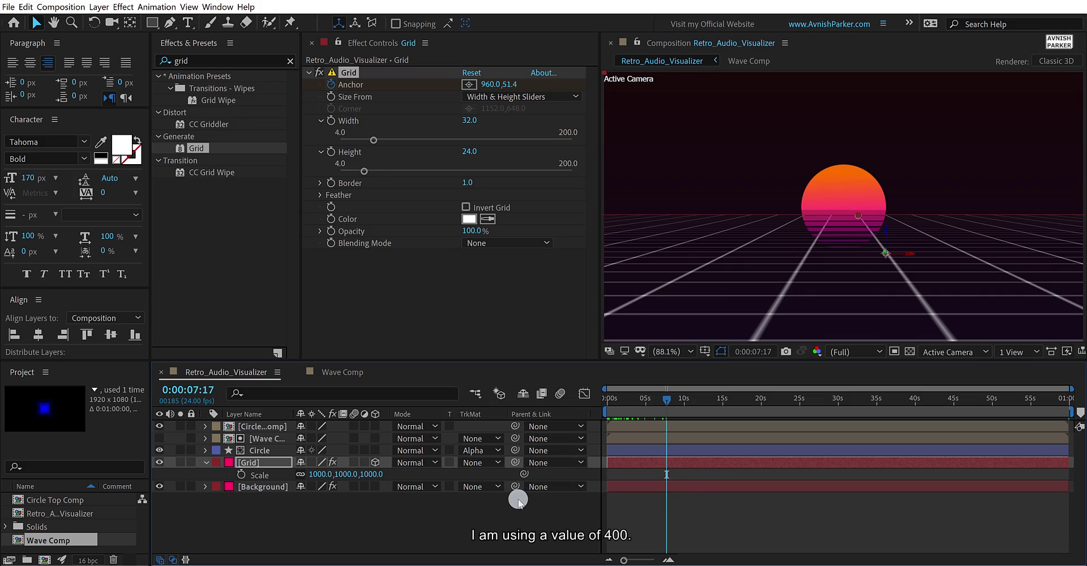
left_click(518, 500)
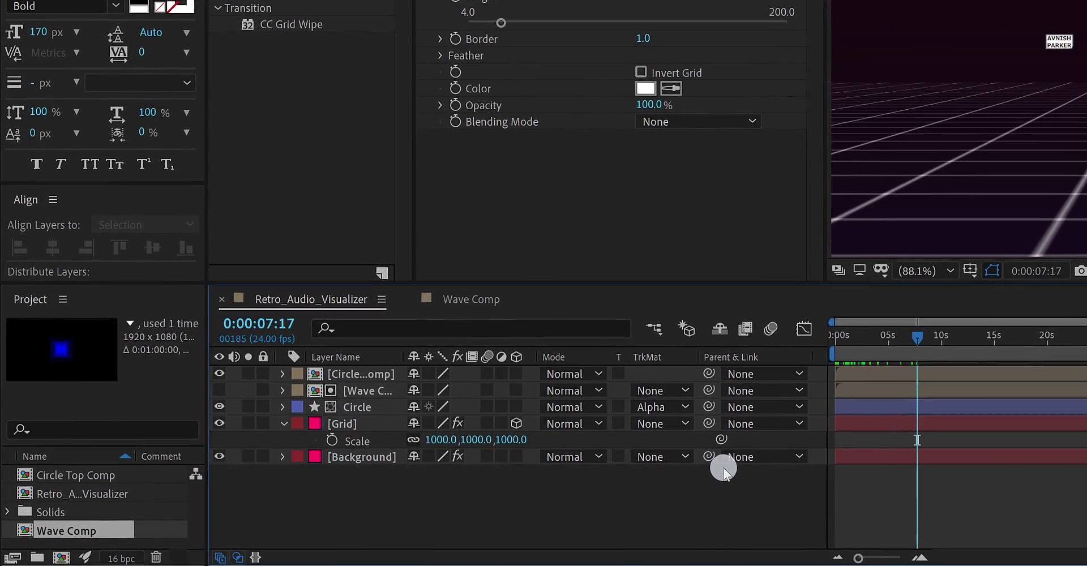
- Create a solid named Stars coloured with the sun's orange sampled by eyedropper
right_click(446, 504)
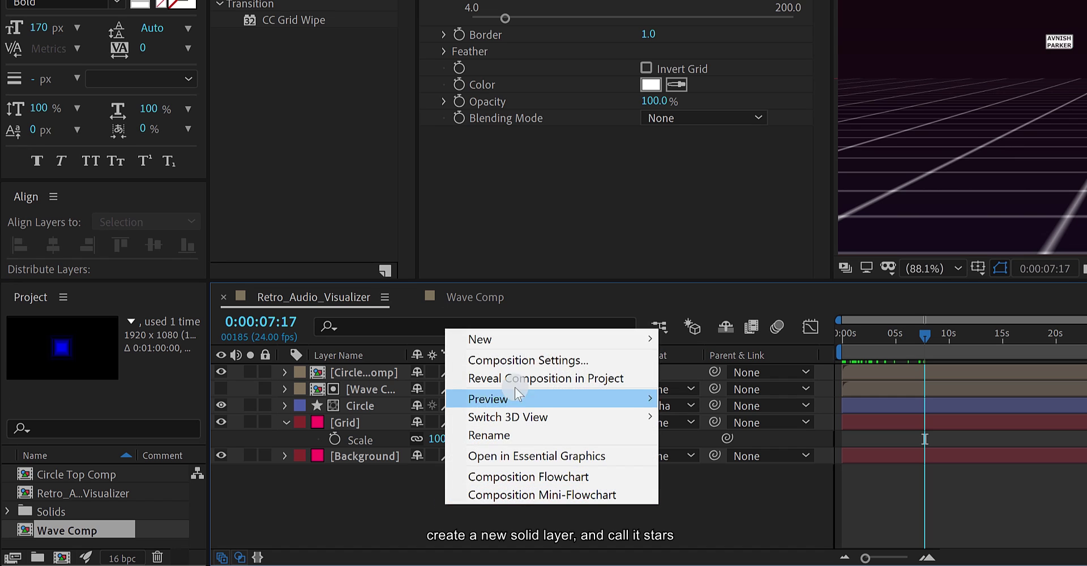
mouse_move(660, 347)
left_click(741, 378)
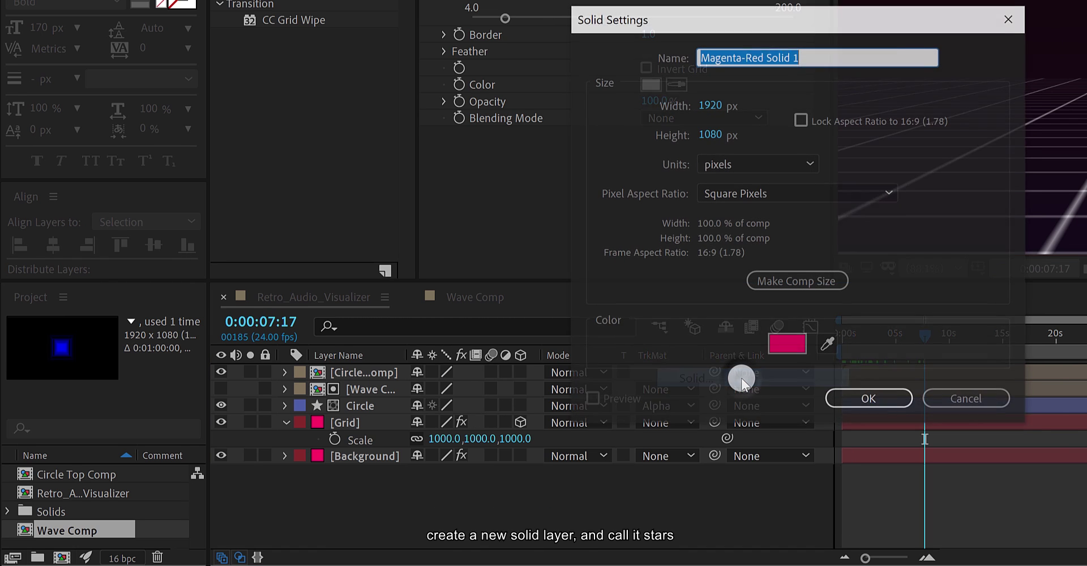
type("Stars")
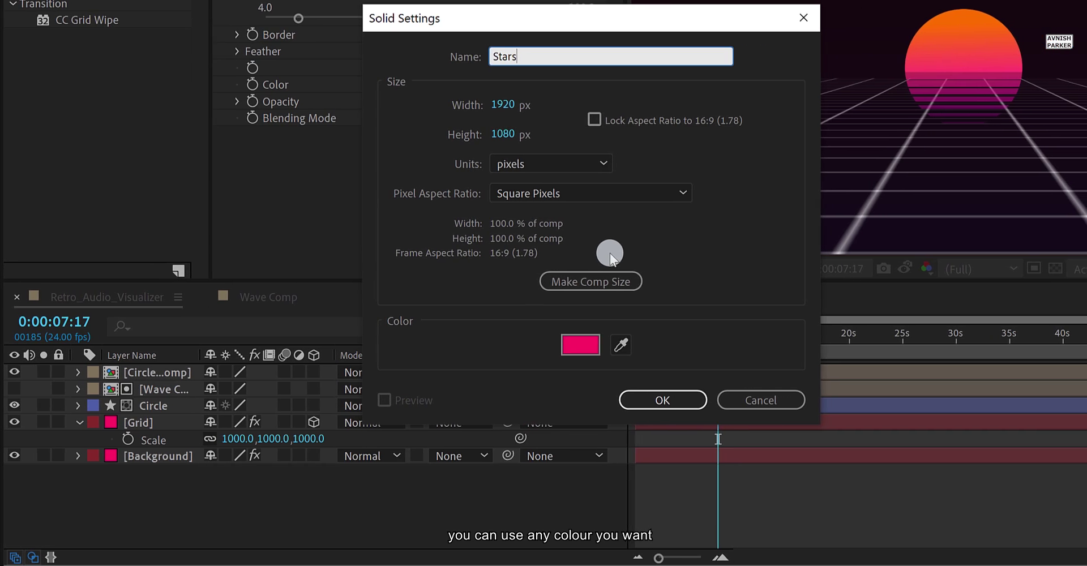
left_click(609, 344)
left_click(964, 29)
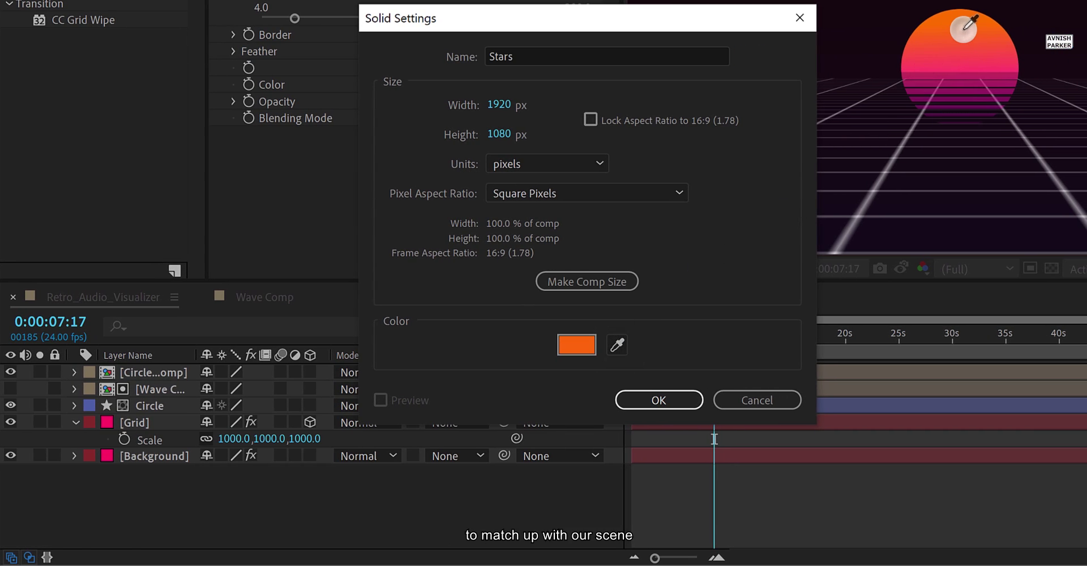
left_click(658, 399)
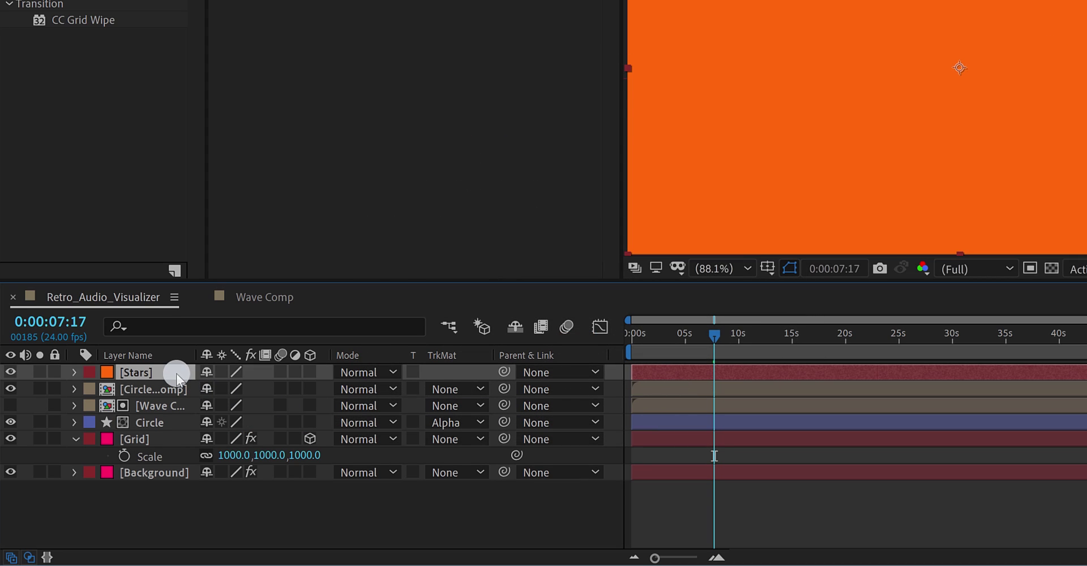
- Move Stars below the Circle layer and apply CC Star Burst to it
left_click_drag(177, 377, 177, 430)
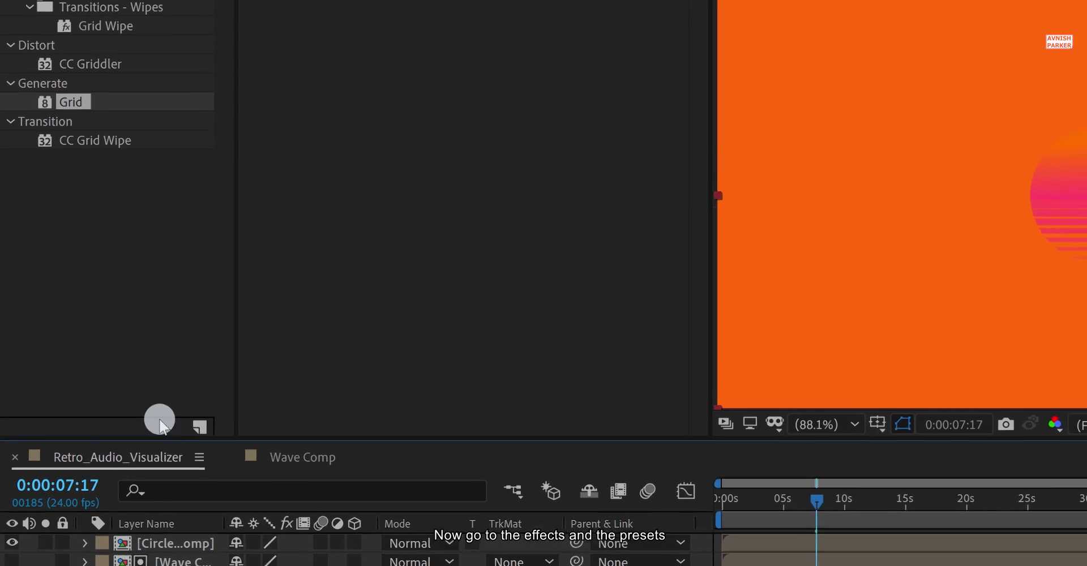
left_click(109, 44)
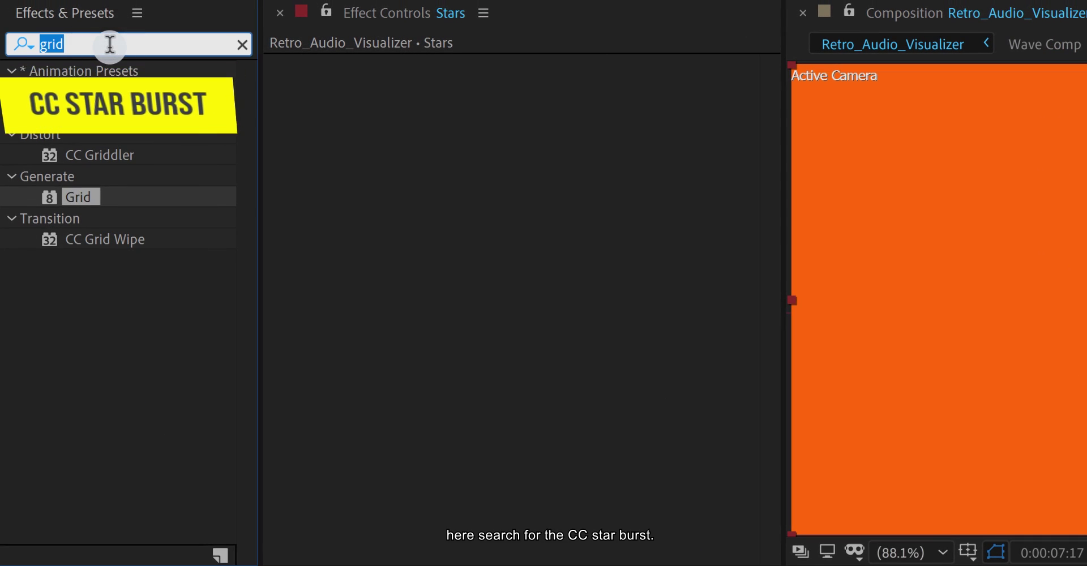
type("star")
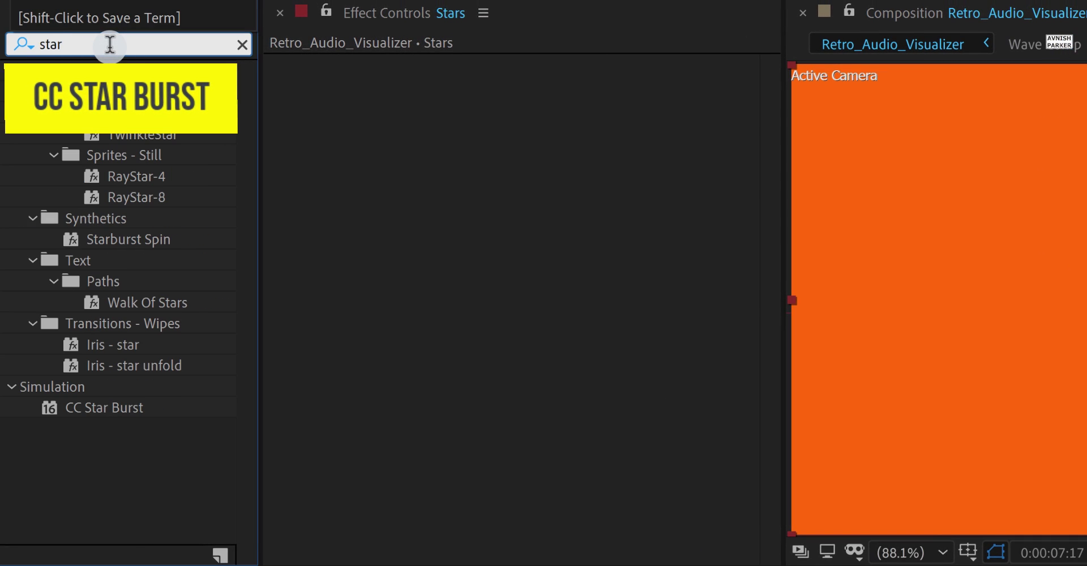
double_click(133, 409)
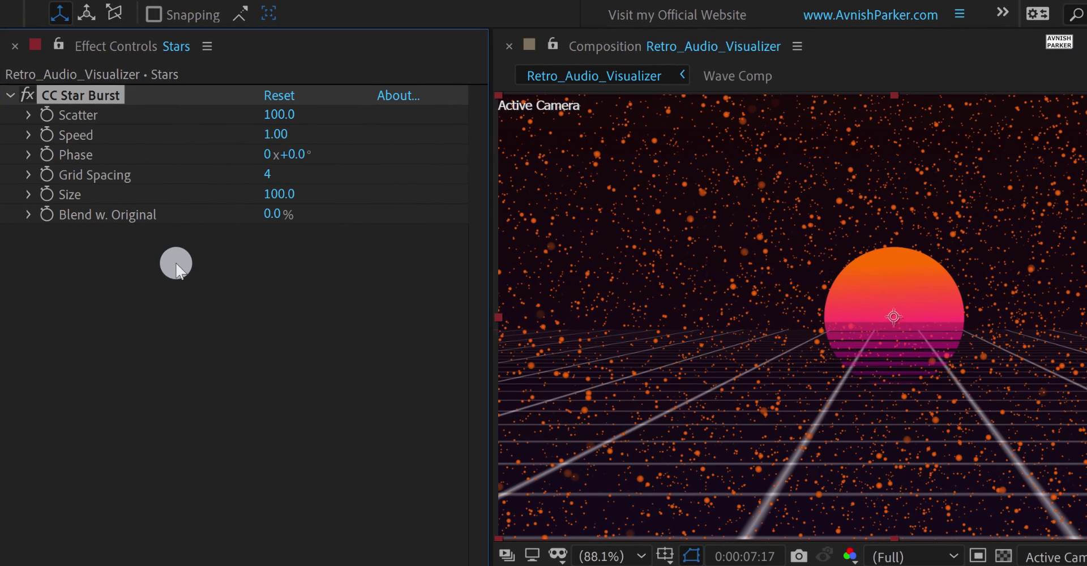
- Set CC Star Burst to Scatter 300, Grid Spacing 3, Size 70 and Speed 0.5, previewing the timeline
left_click(289, 113)
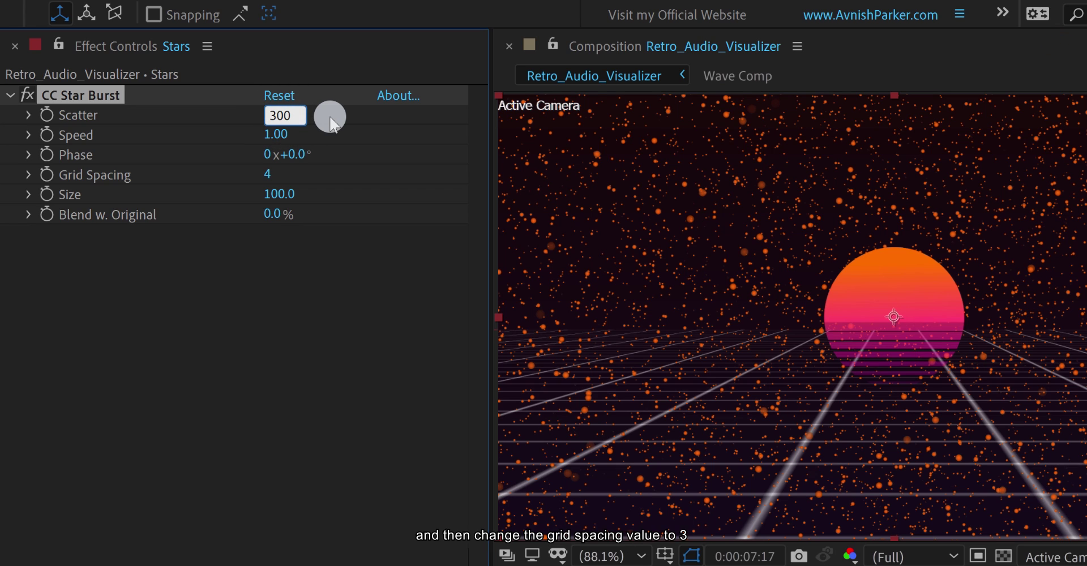
key("Return")
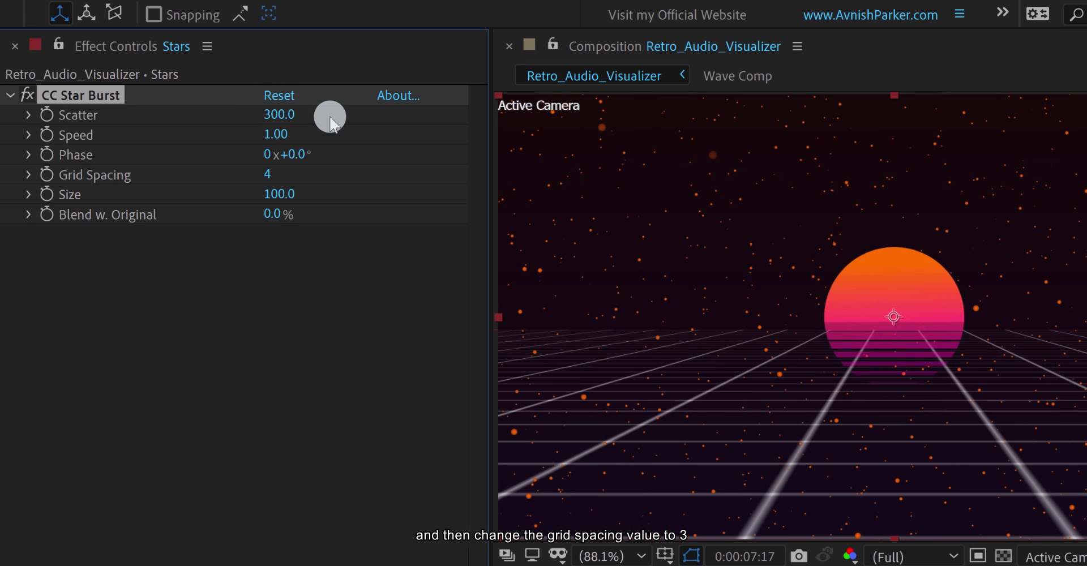
left_click(284, 171)
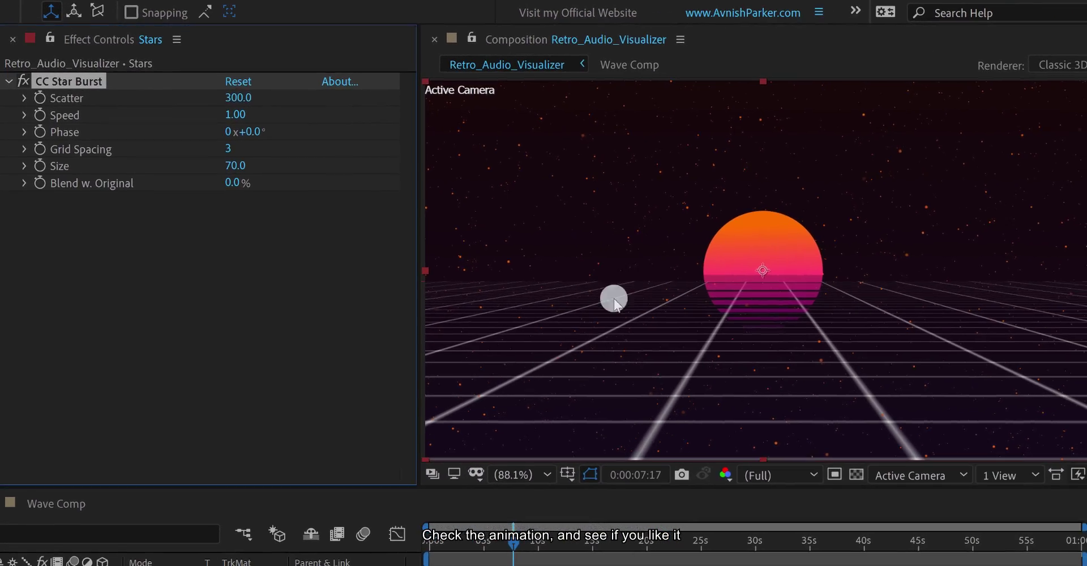
left_click_drag(434, 542, 481, 544)
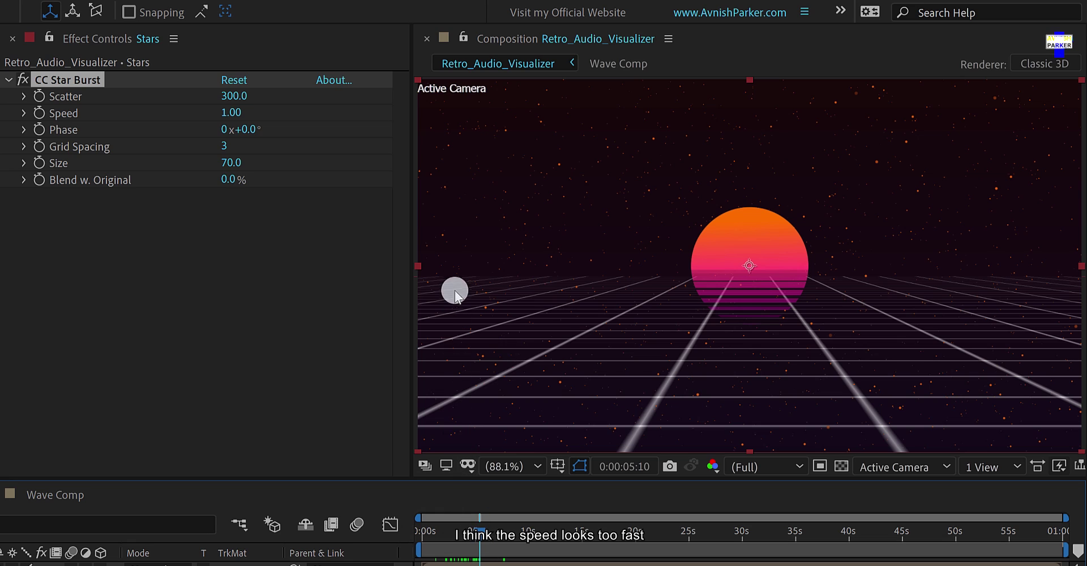
left_click(234, 113)
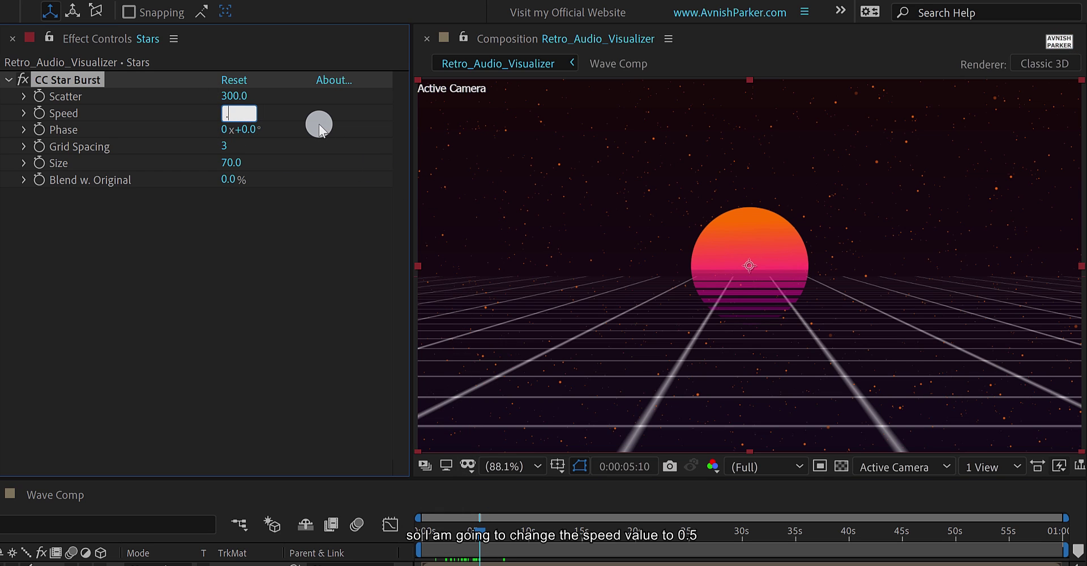
key("Return")
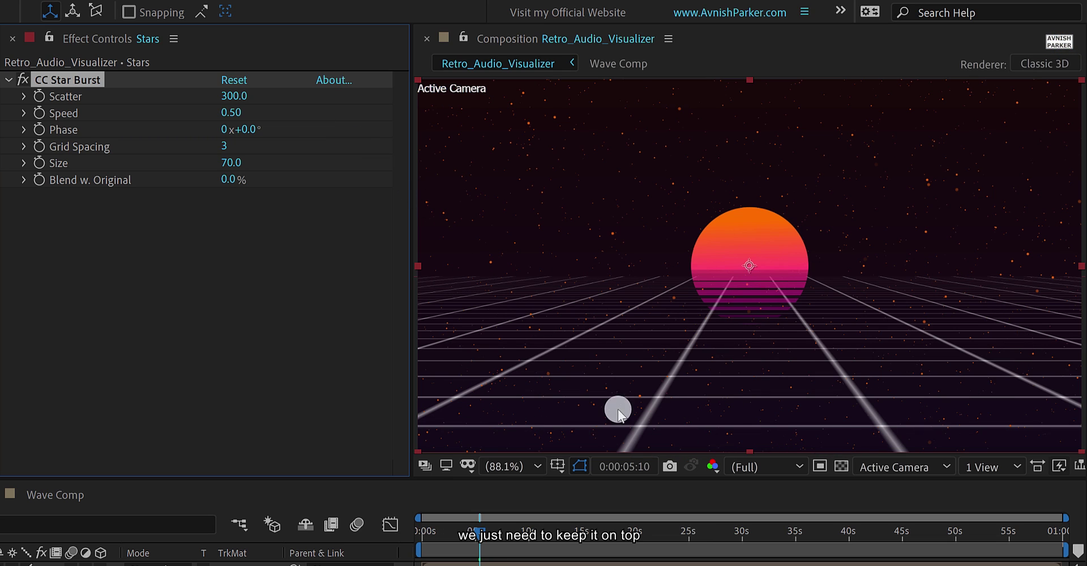
left_click_drag(450, 538, 413, 544)
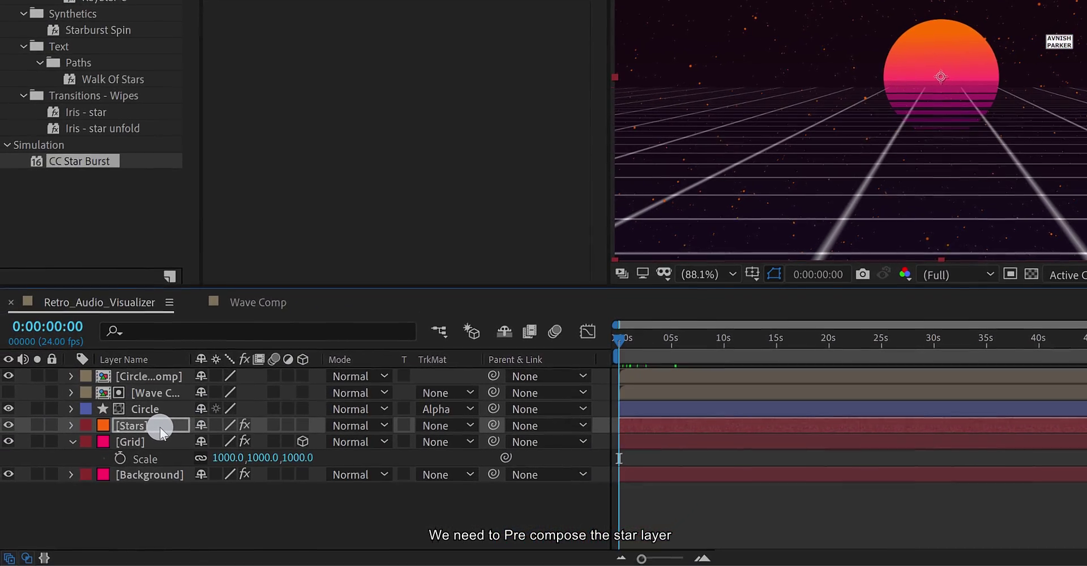
- Pre-compose the Stars layer as 'Stars Comp', moving all attributes into it
right_click(92, 490)
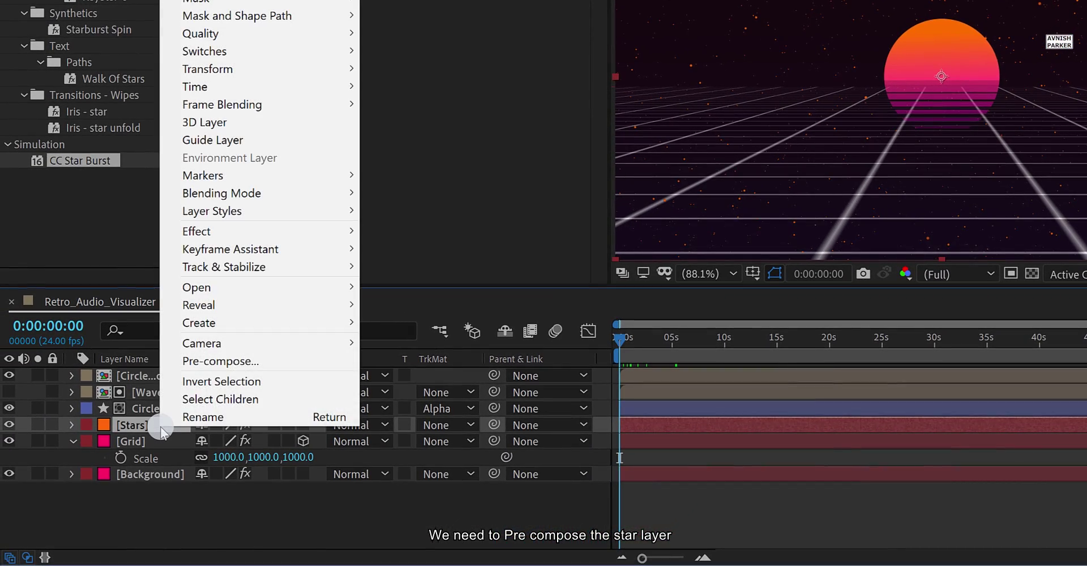
left_click(249, 362)
key("End")
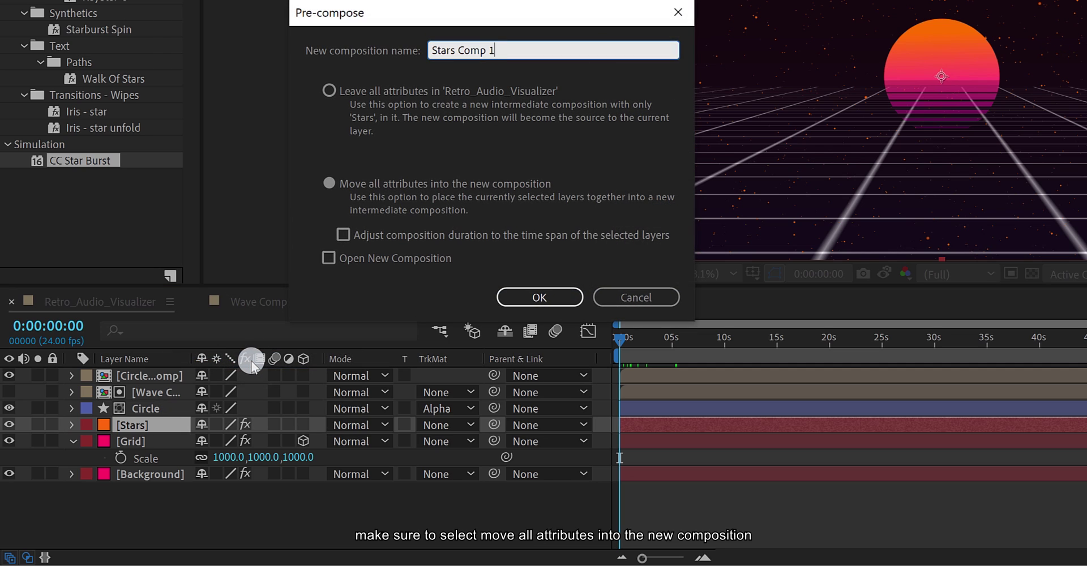
left_click(340, 186)
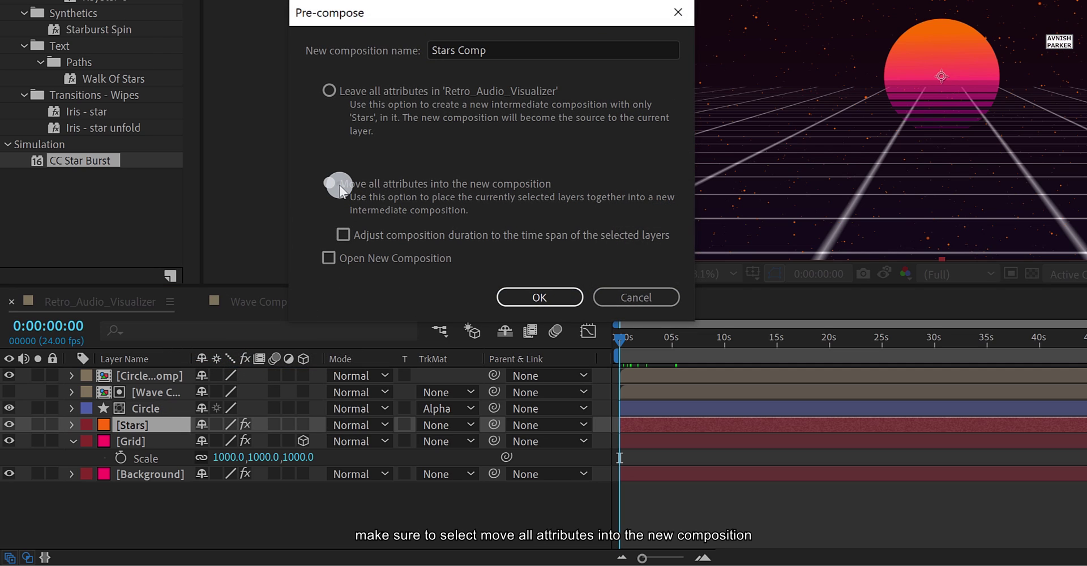
left_click(540, 297)
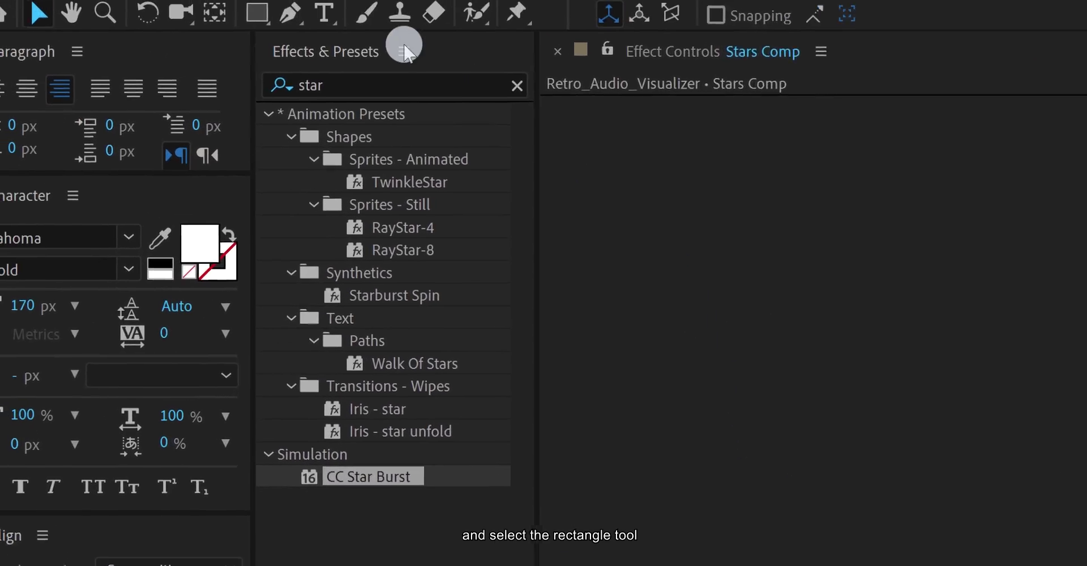
- Draw a rectangle mask over the lower ground area and set it to Subtract
left_click(306, 47)
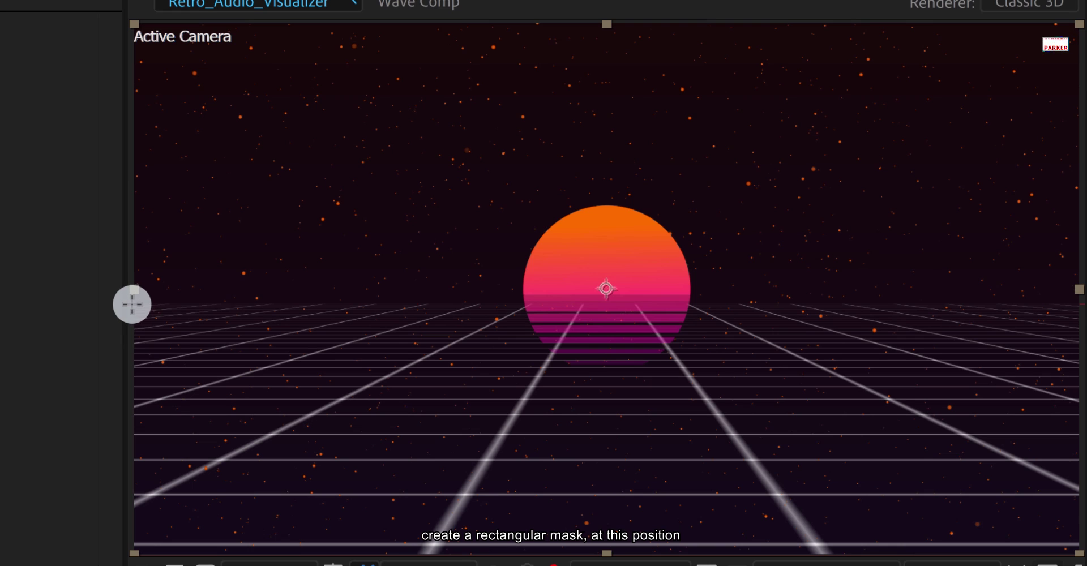
left_click_drag(132, 304, 1079, 553)
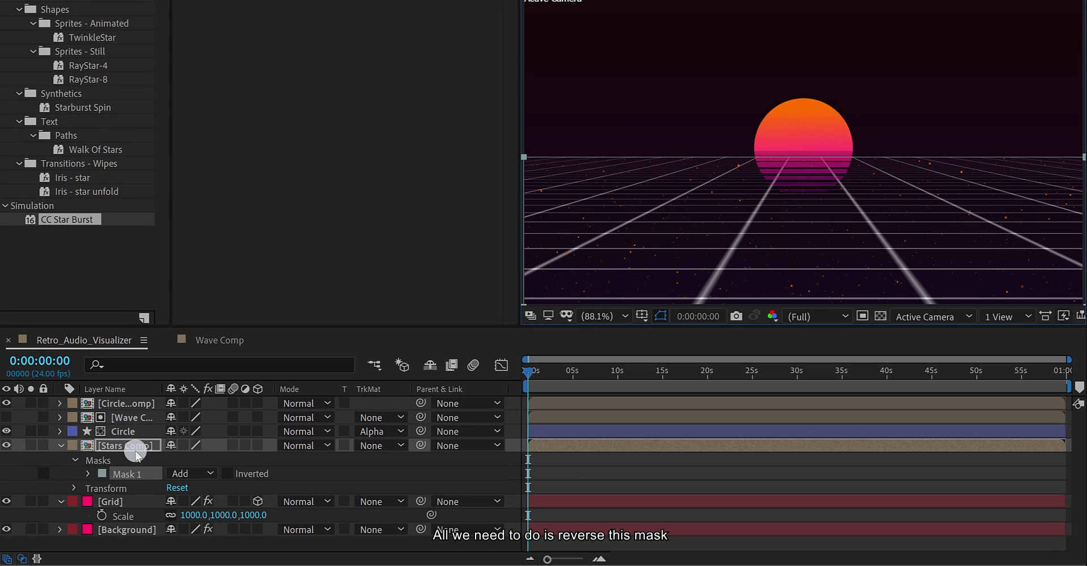
left_click(191, 473)
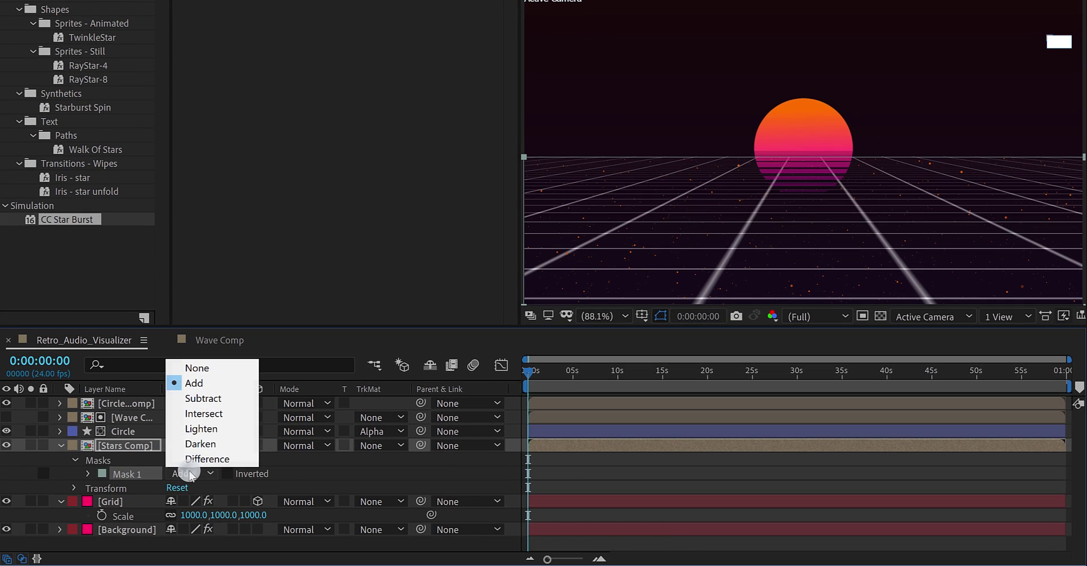
left_click(214, 400)
left_click(294, 453)
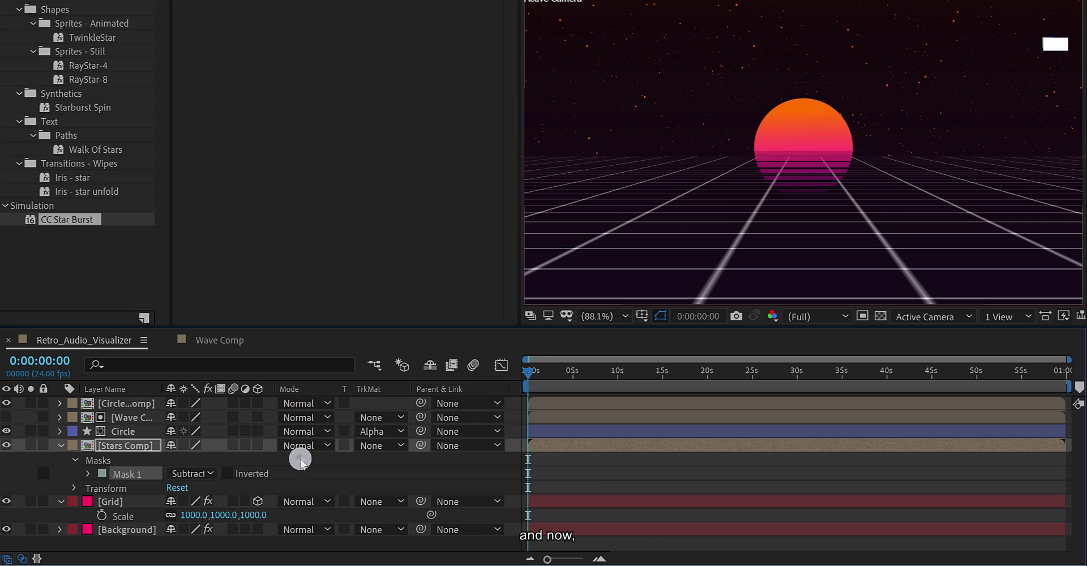
left_click_drag(547, 371, 625, 380)
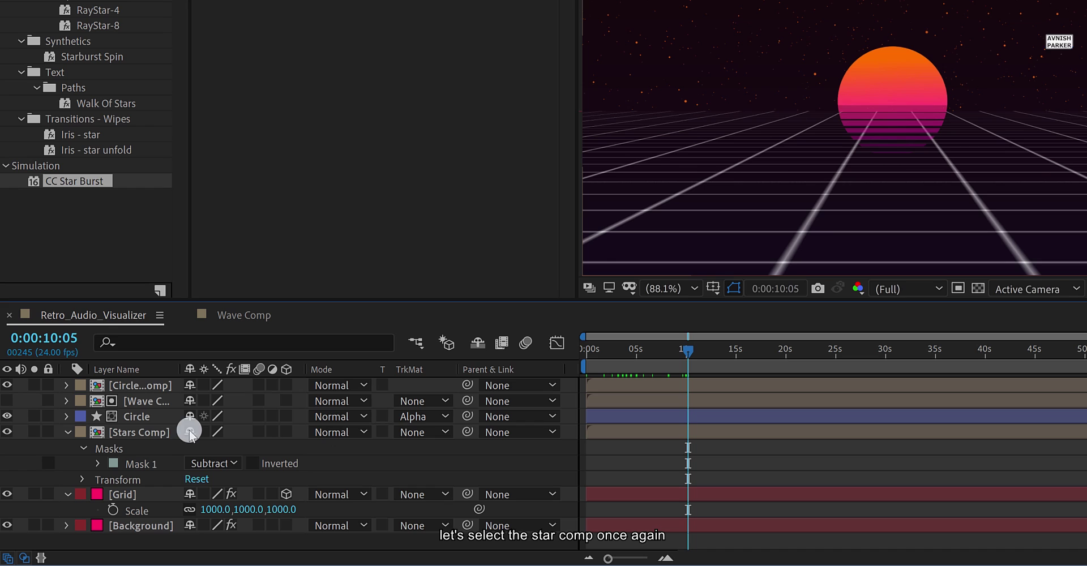
- Feather Mask 1 on Stars Comp by 50 pixels
left_click(162, 434)
key("f")
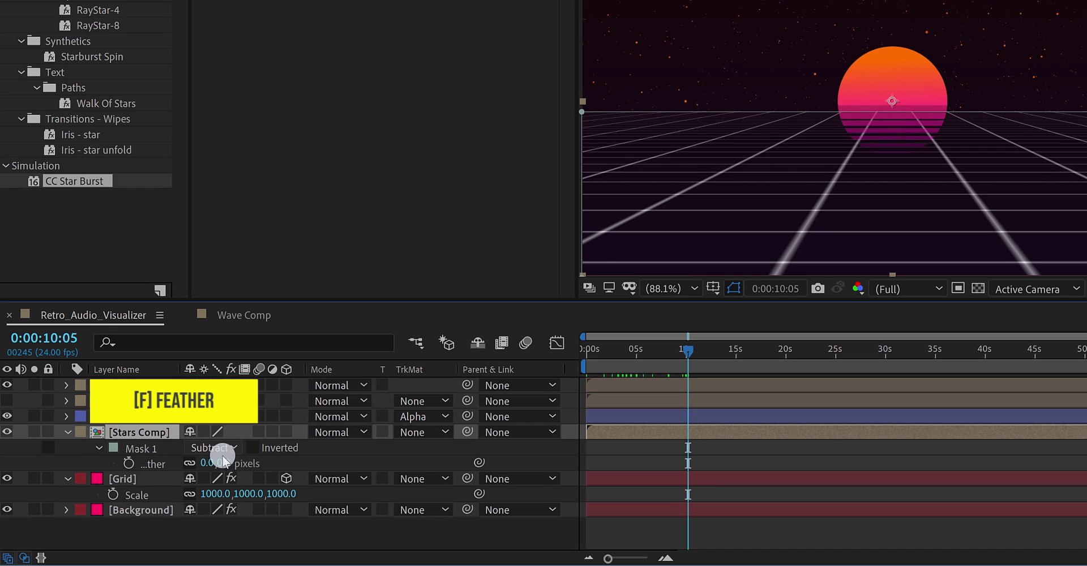
left_click(224, 463)
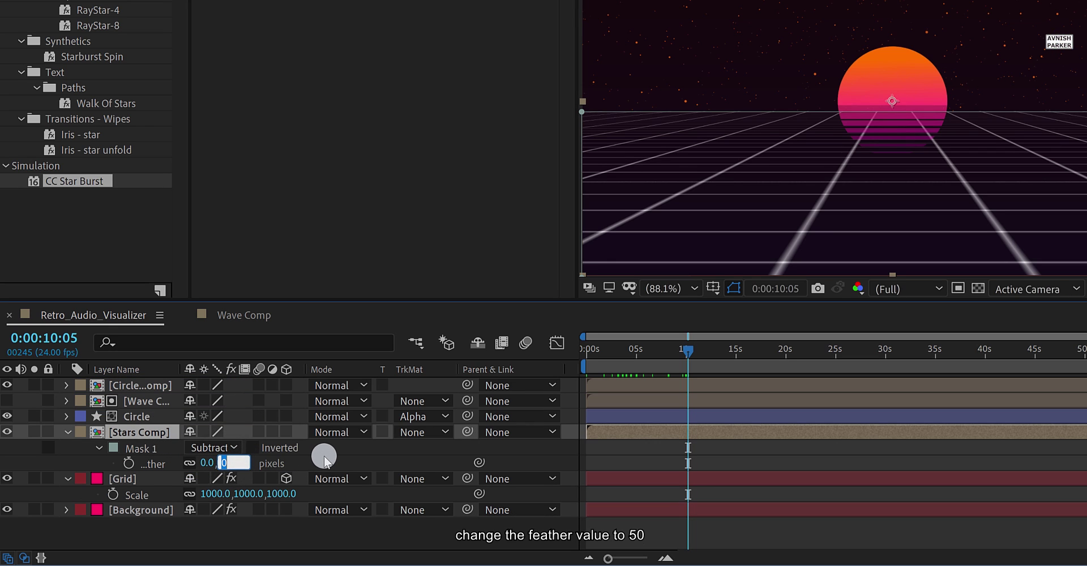
type("50")
key("Return")
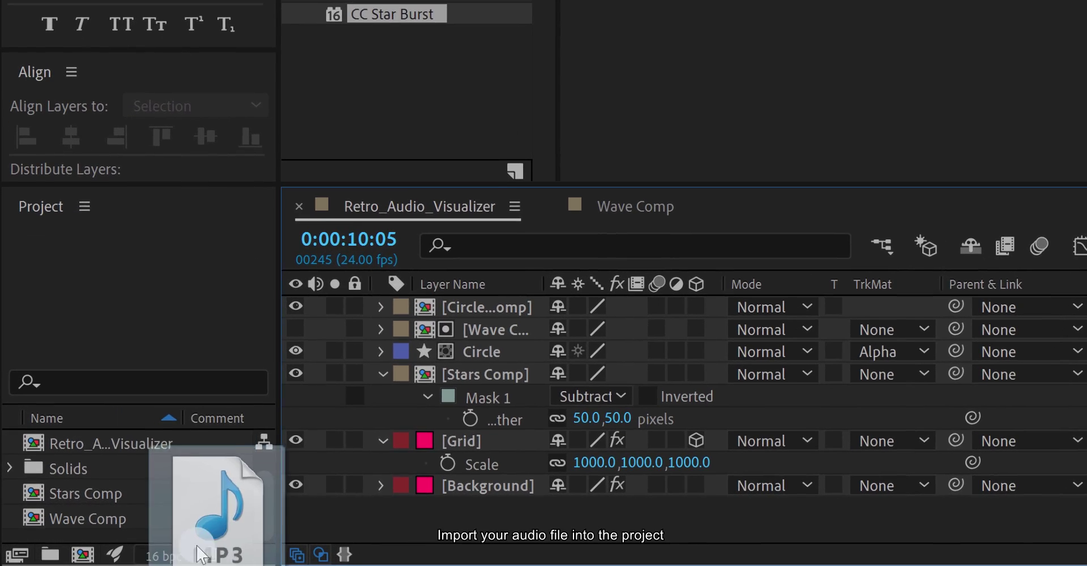
- Import the MP3 into the timeline and add a full-frame orange solid named 'Audio_Visualizer'
left_click_drag(141, 558, 111, 486)
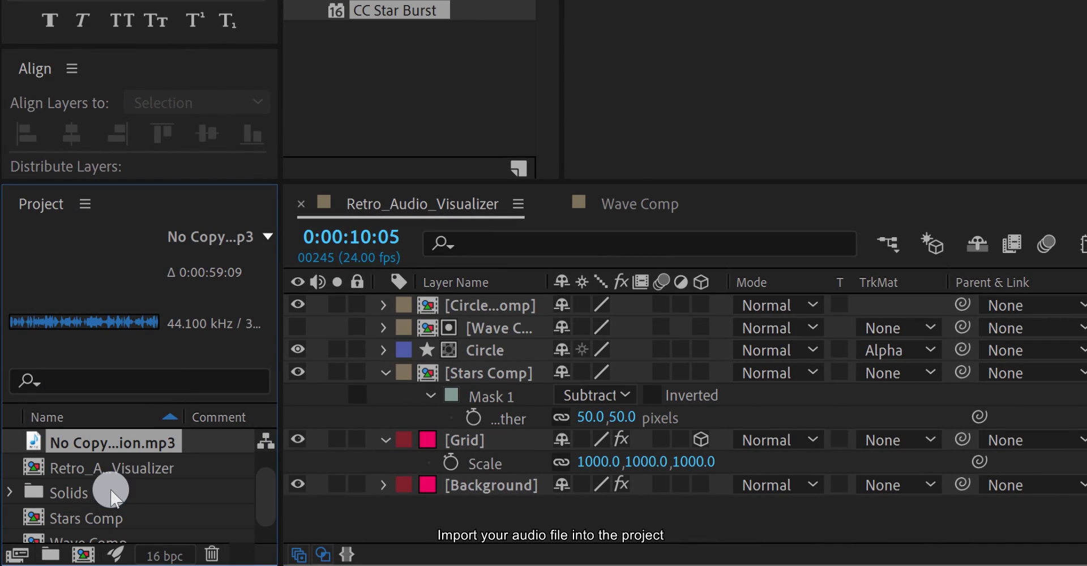
left_click_drag(105, 450, 453, 505)
right_click(463, 538)
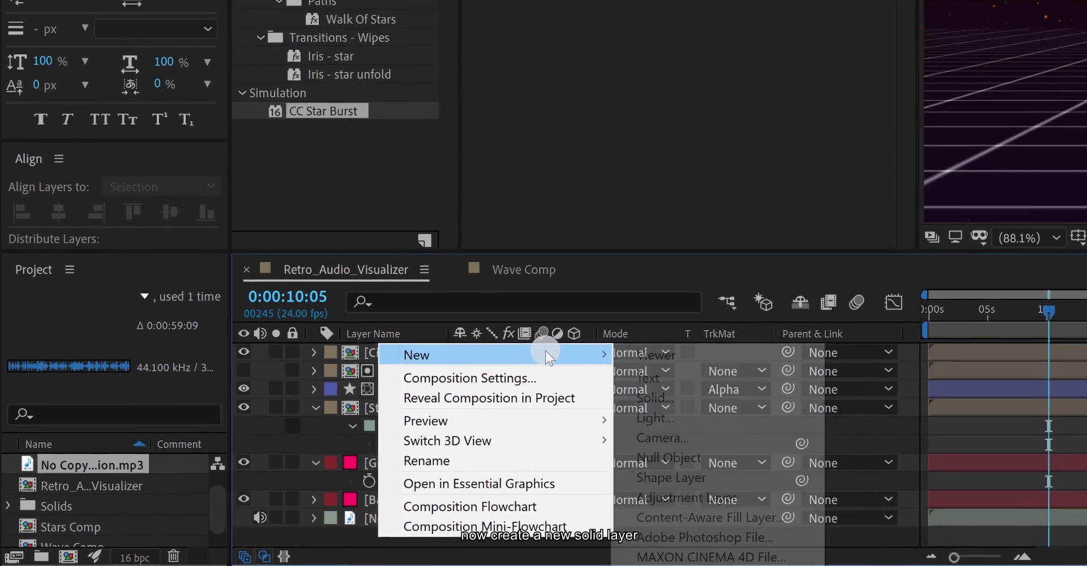
mouse_move(524, 308)
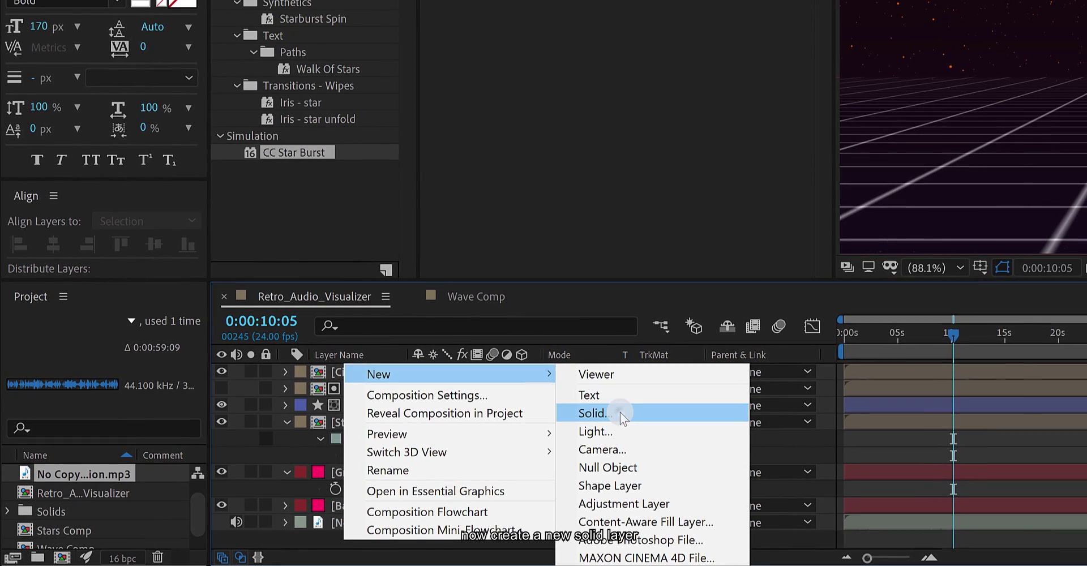
left_click(618, 411)
type("Audio_Vi")
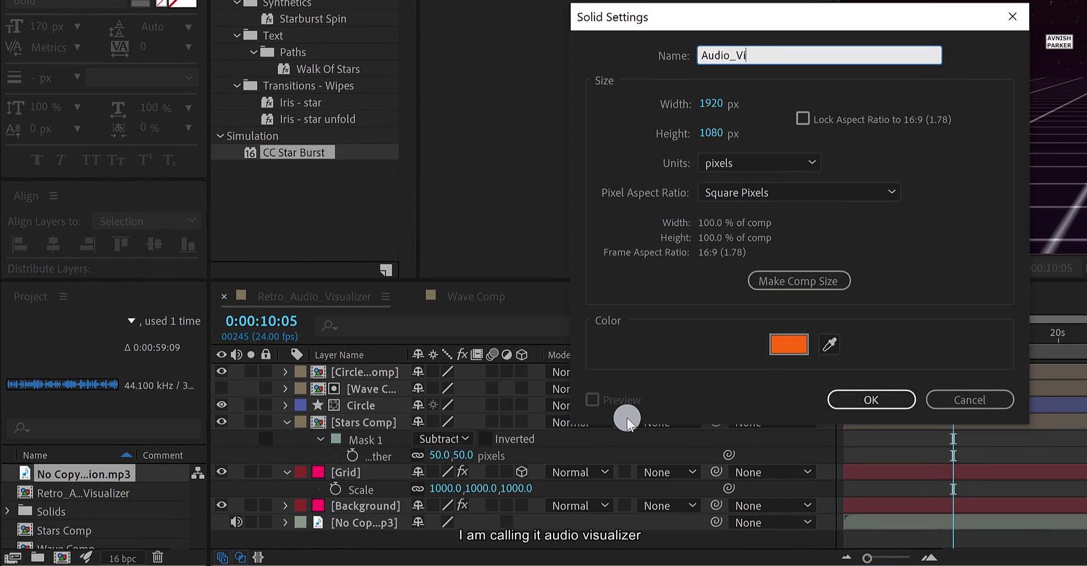
type("sualizer")
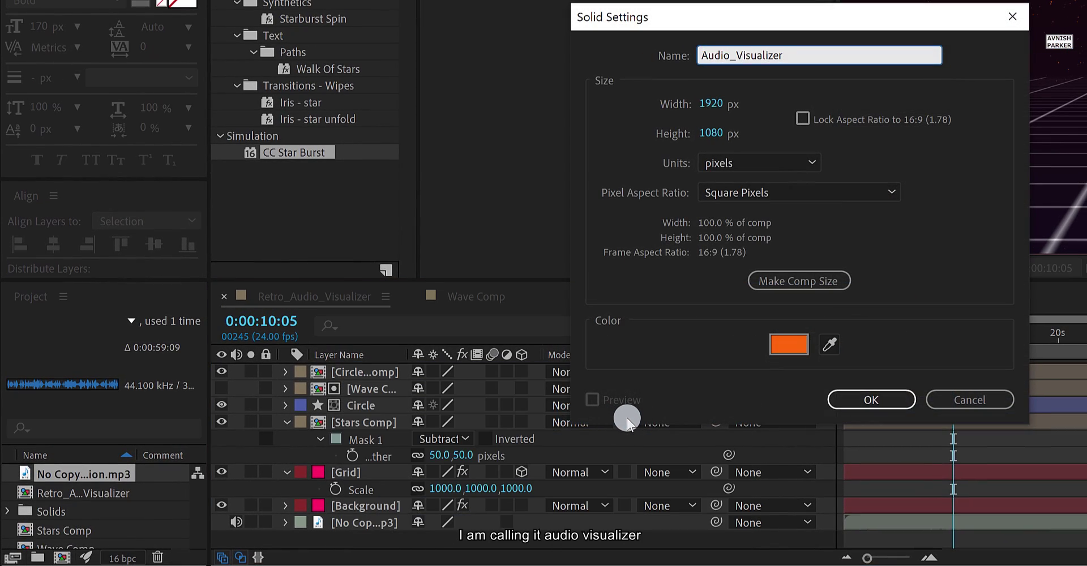
left_click(870, 401)
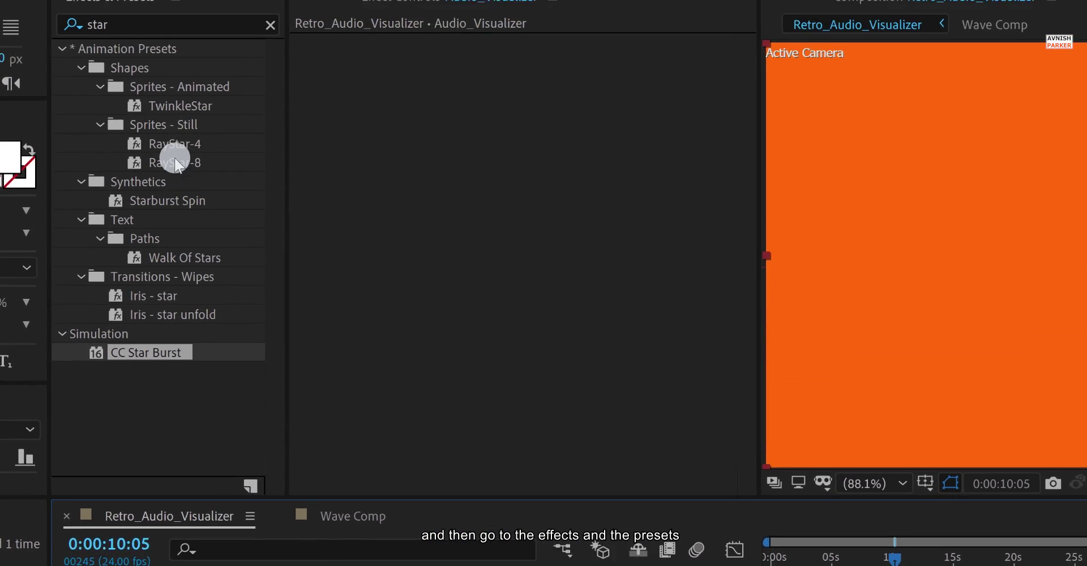
- Apply the Audio Spectrum effect to the Audio_Visualizer solid
left_click(110, 74)
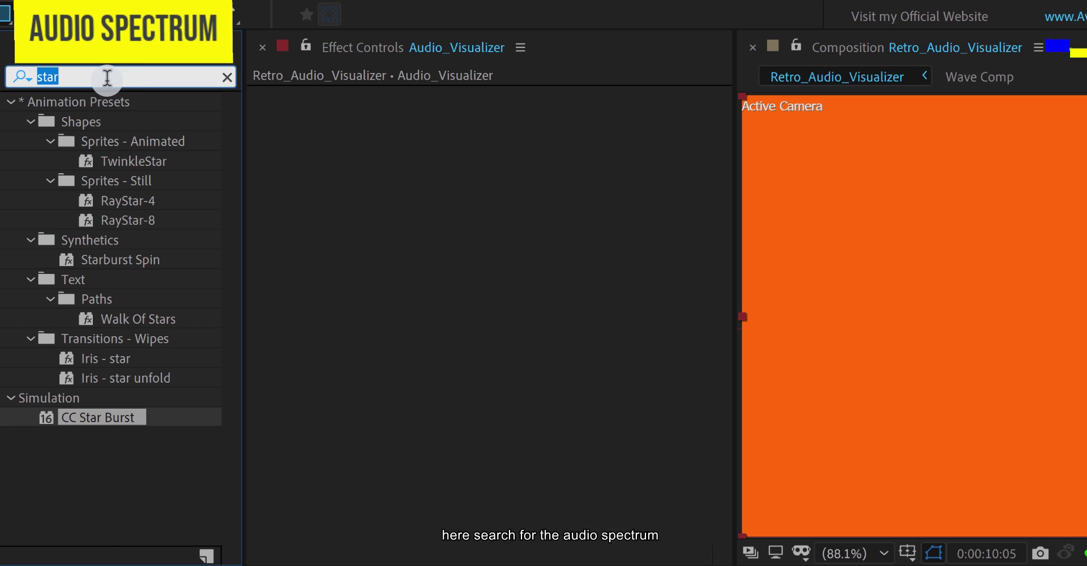
type("audio")
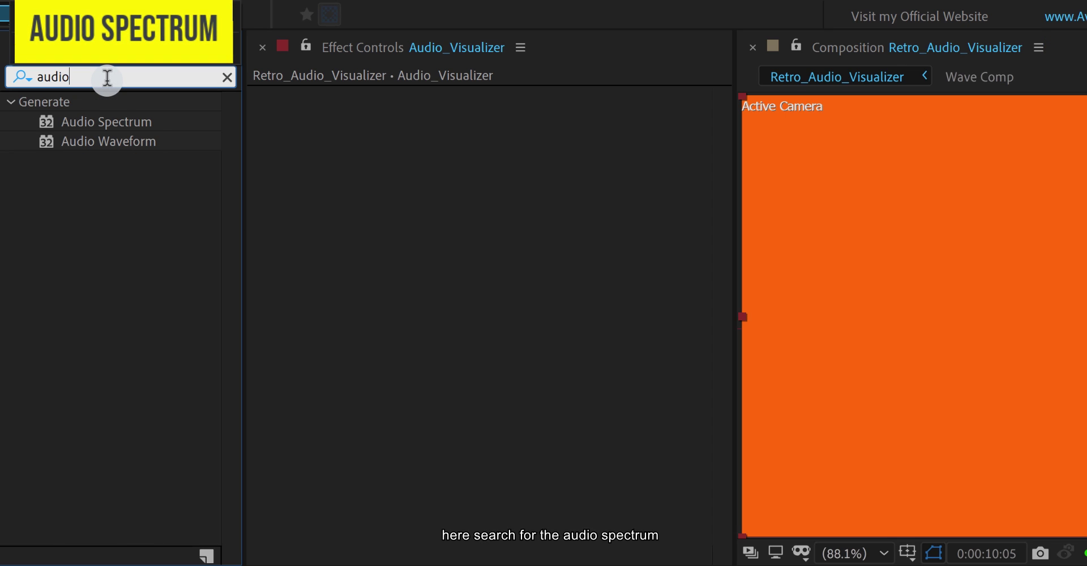
left_click(109, 122)
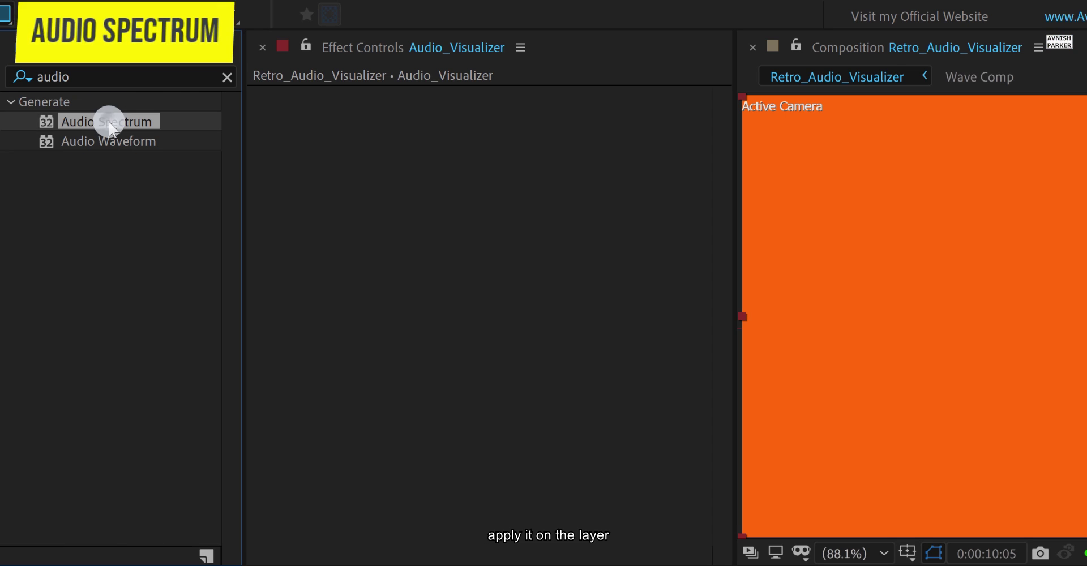
double_click(109, 122)
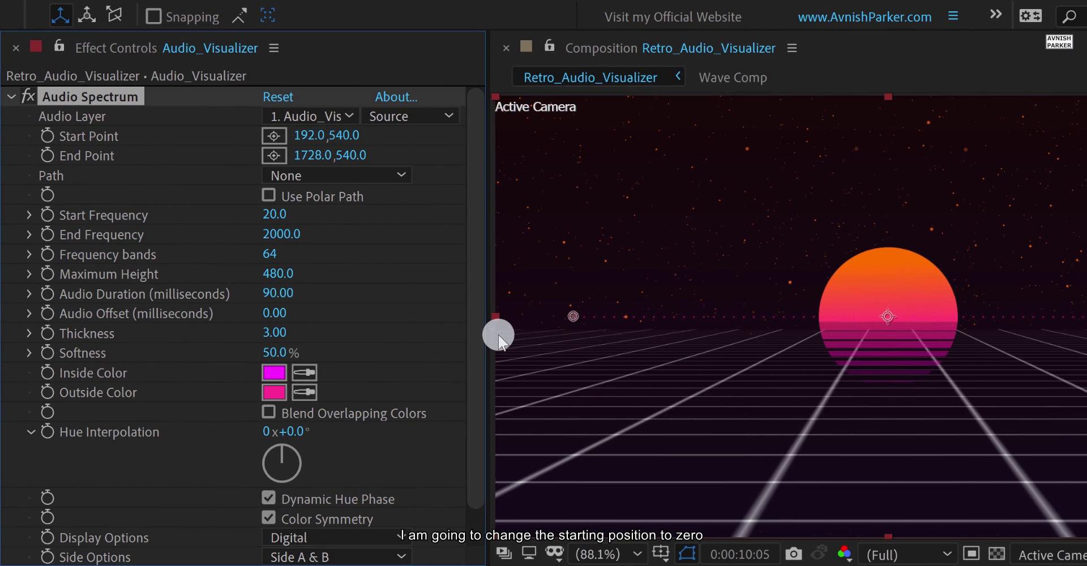
- Set the spectrum's Start Point x to 0 and End Point x to 960
left_click(306, 137)
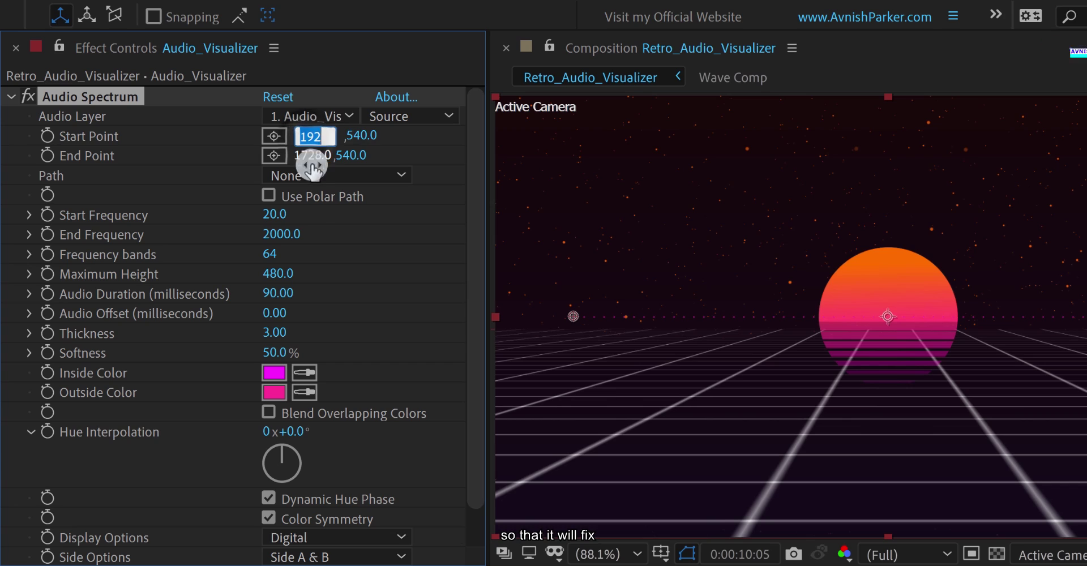
type("0")
key("Return")
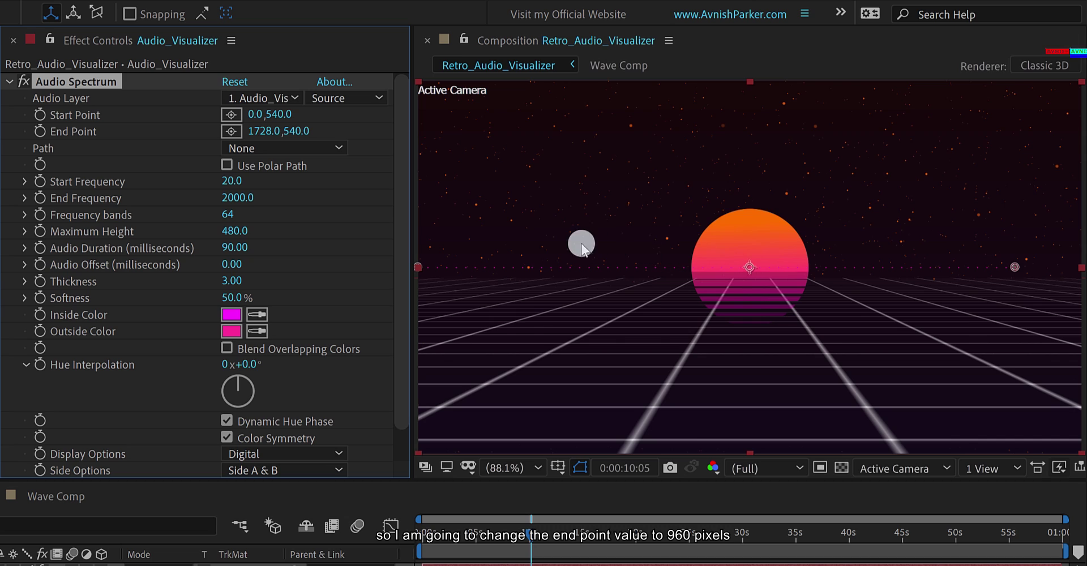
left_click(259, 133)
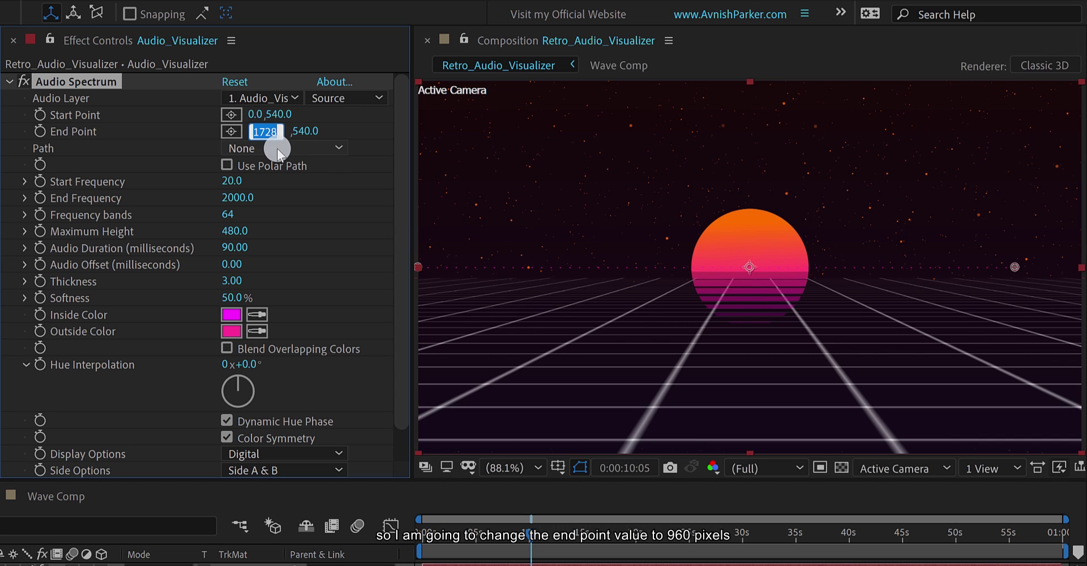
key("Return")
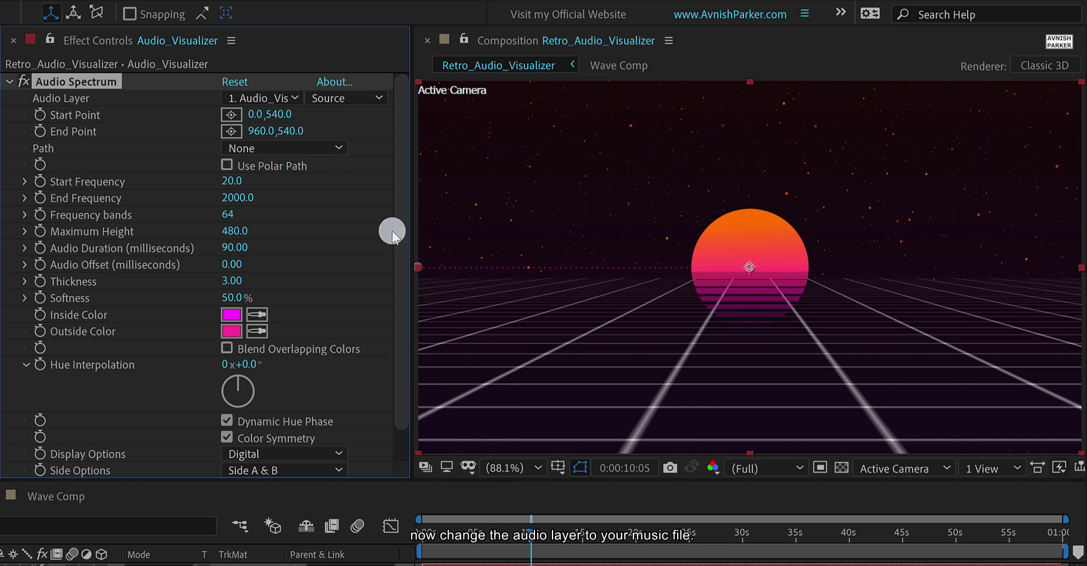
- Choose '8. No Copyright Music - Percussion.mp3' as the Audio Layer and scrub to preview
left_click(249, 98)
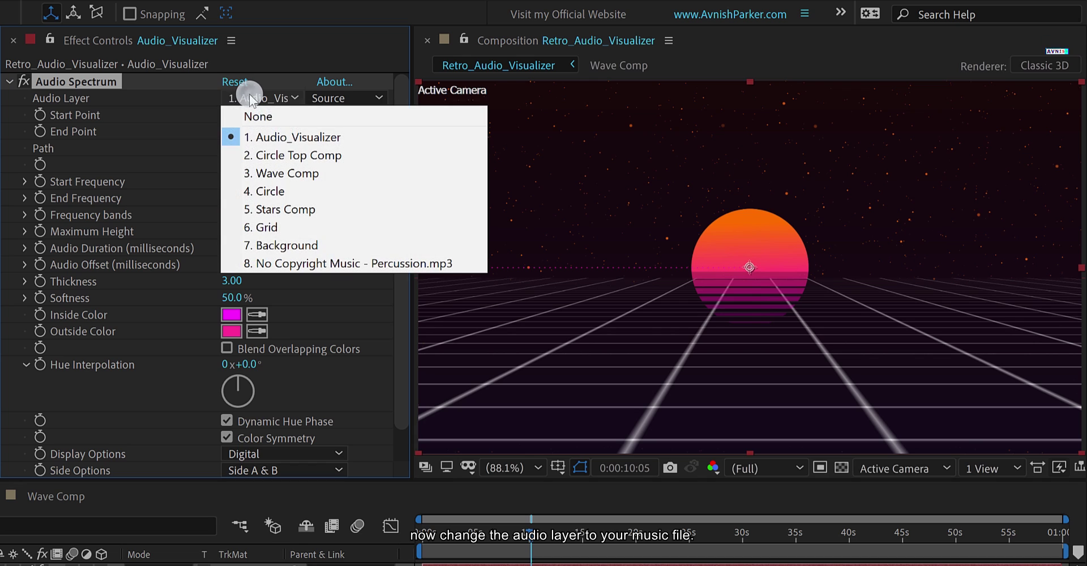
left_click(344, 262)
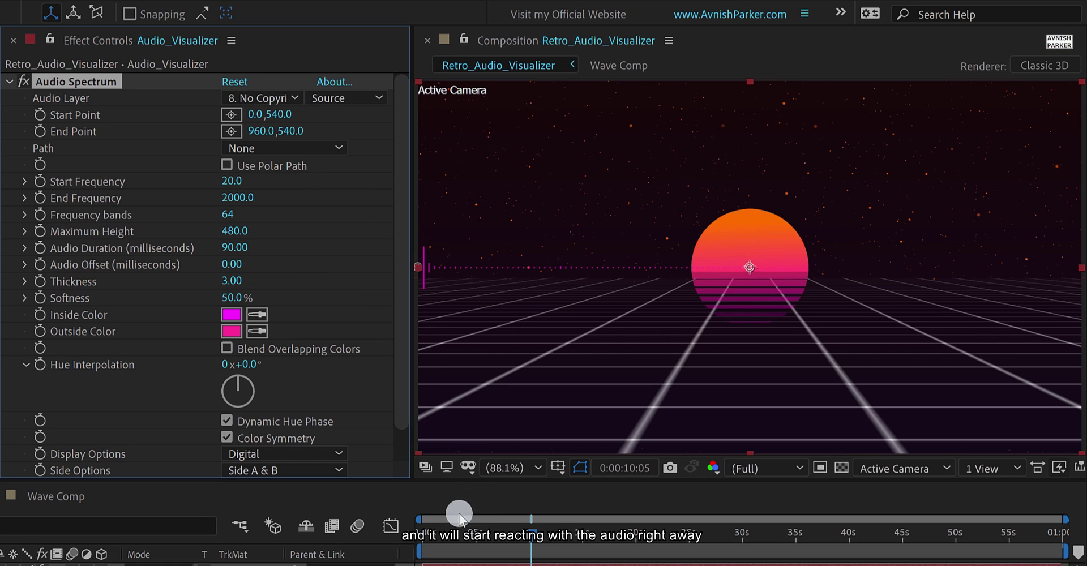
left_click_drag(431, 544, 504, 543)
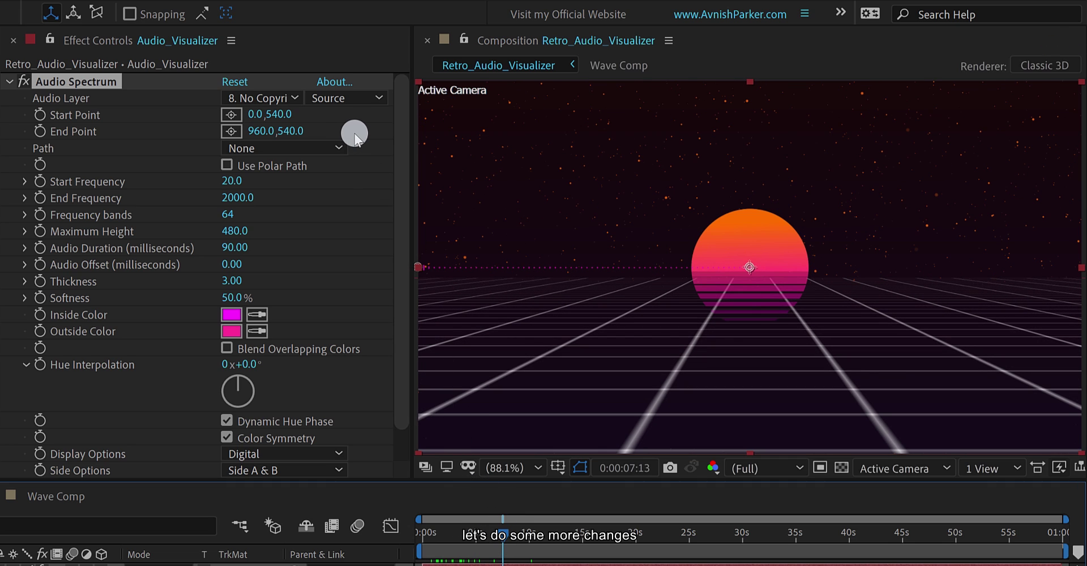
- Switch the spectrum's Side Options to Side A and set 500 frequency bands
scroll(359, 299, "down", 2)
left_click(265, 437)
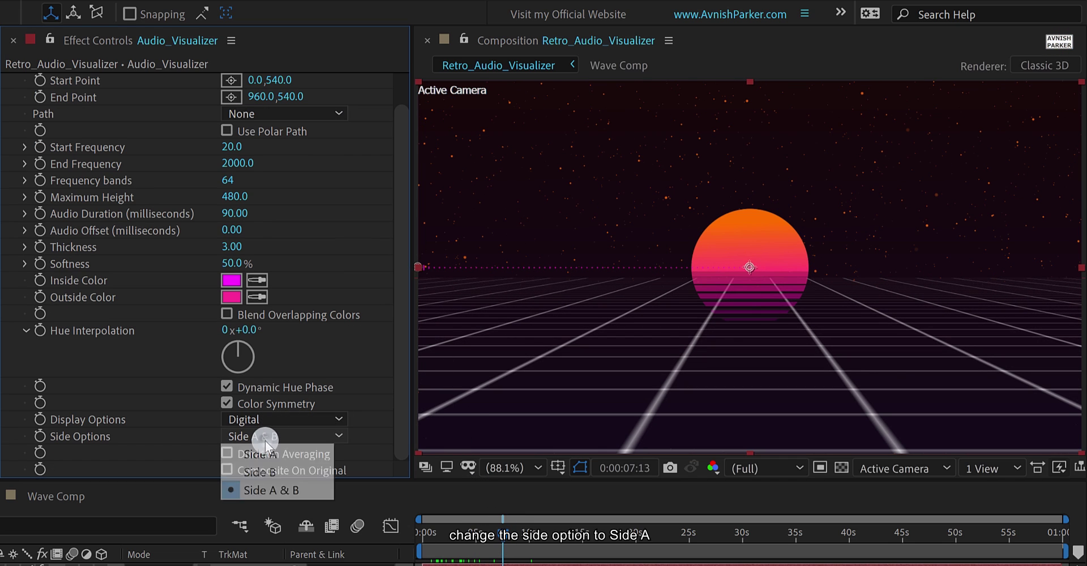
left_click(266, 454)
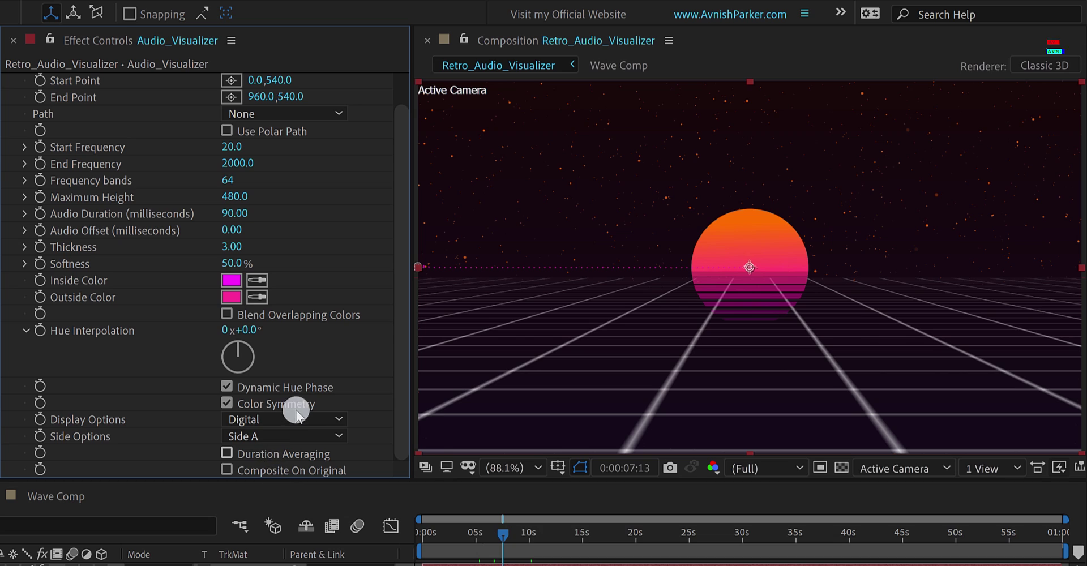
left_click(229, 187)
type("50")
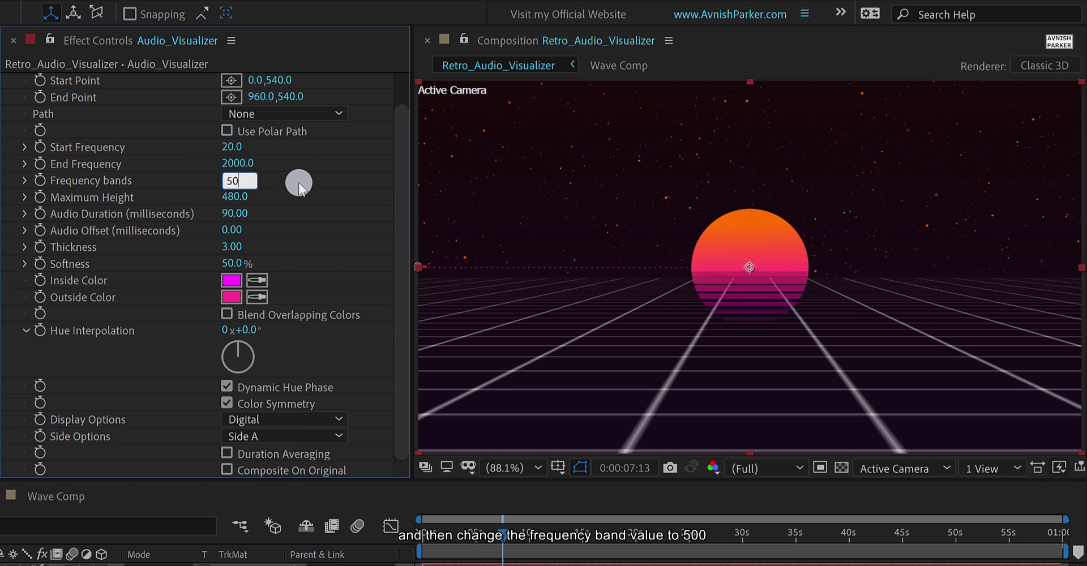
type("0")
key("Return")
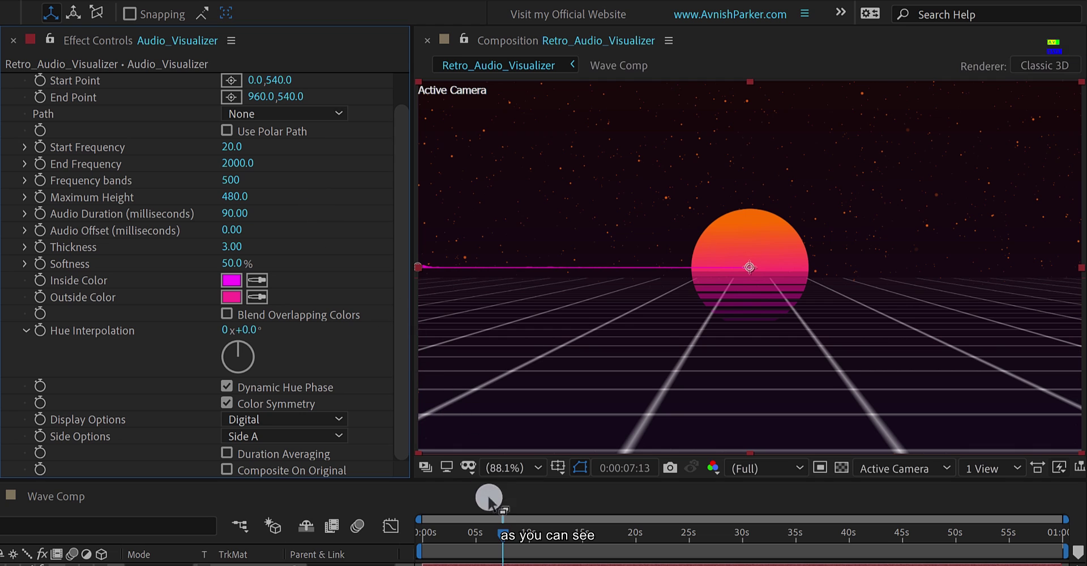
left_click_drag(461, 537, 565, 538)
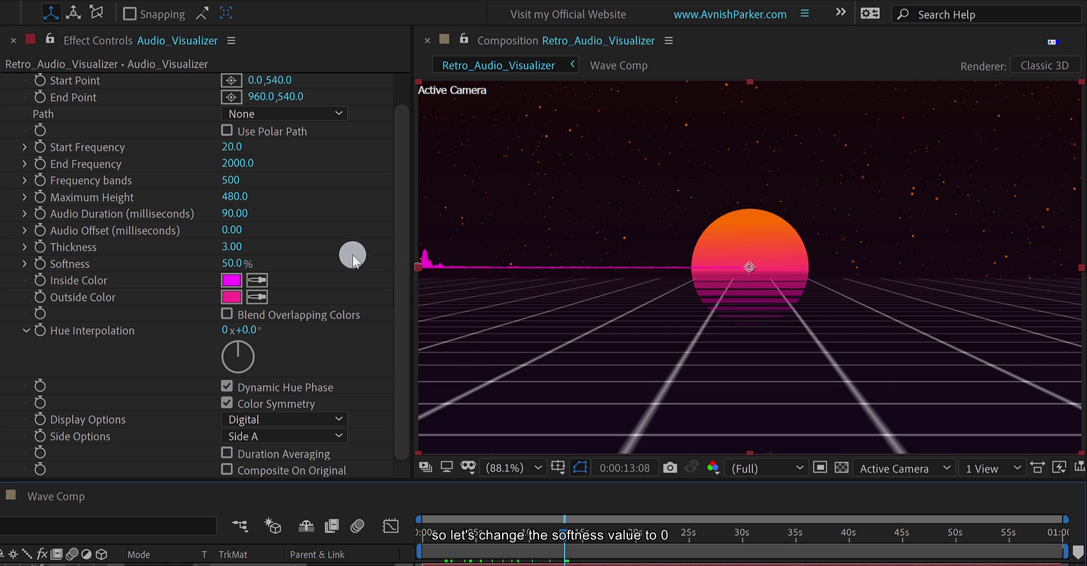
- Set Softness to 0% and keep Thickness at 3
left_click(232, 264)
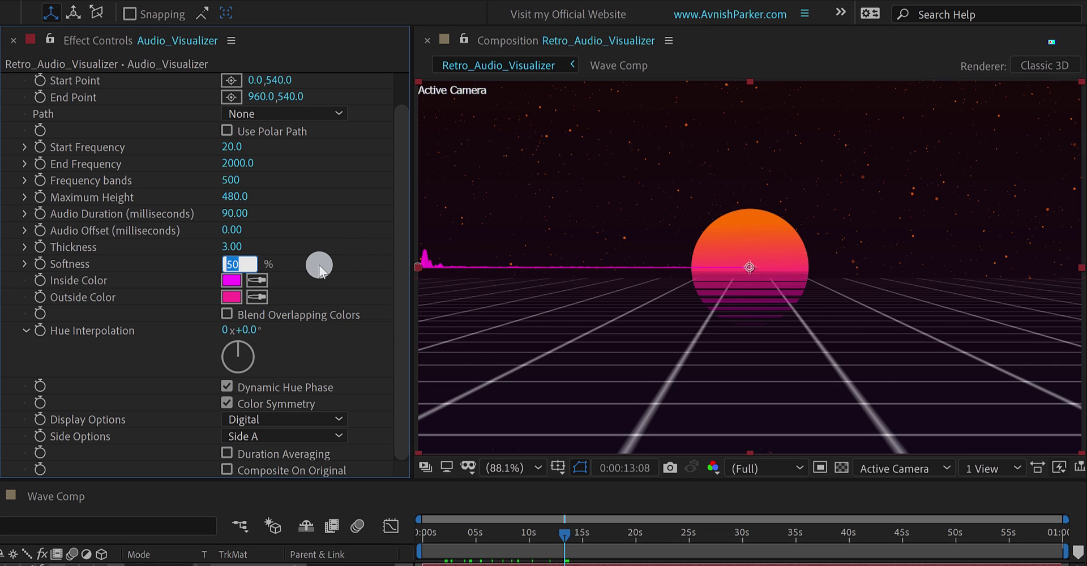
key("Return")
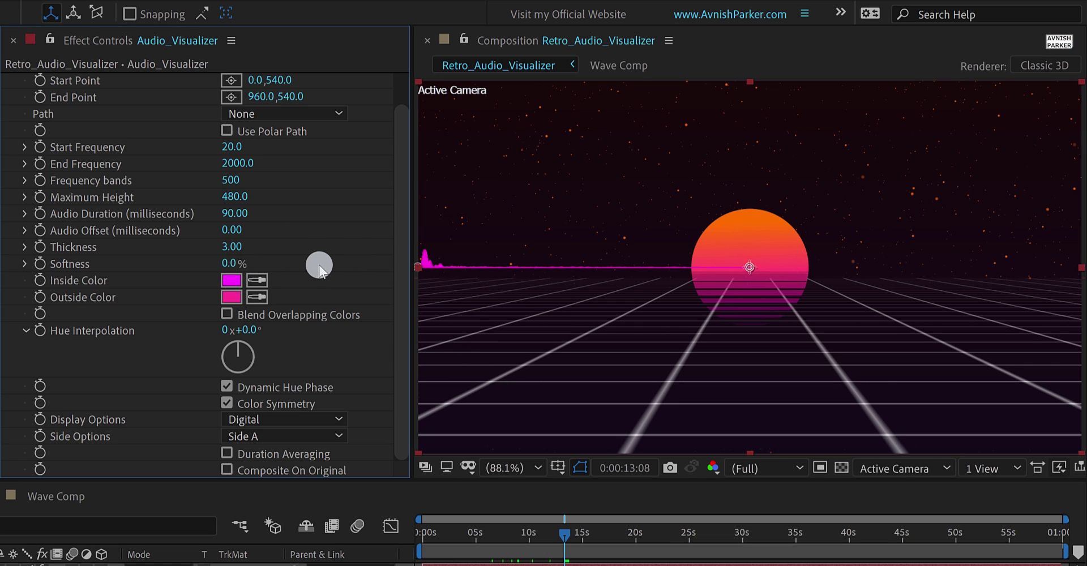
left_click(236, 251)
left_click(277, 252)
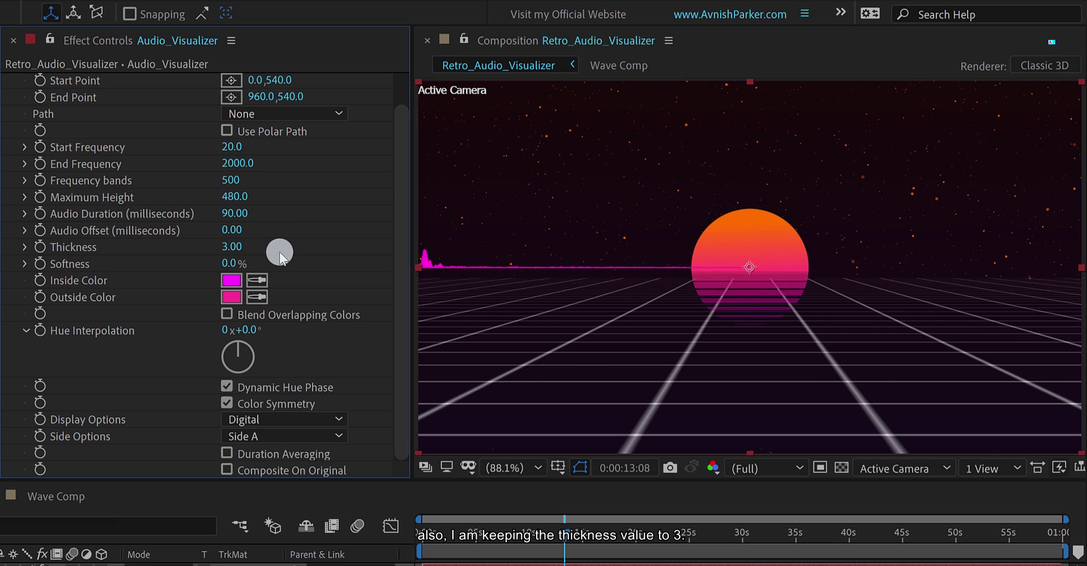
- Set the spectrum's Maximum Height to 1200 and End Frequency to 200
left_click(234, 197)
type("1")
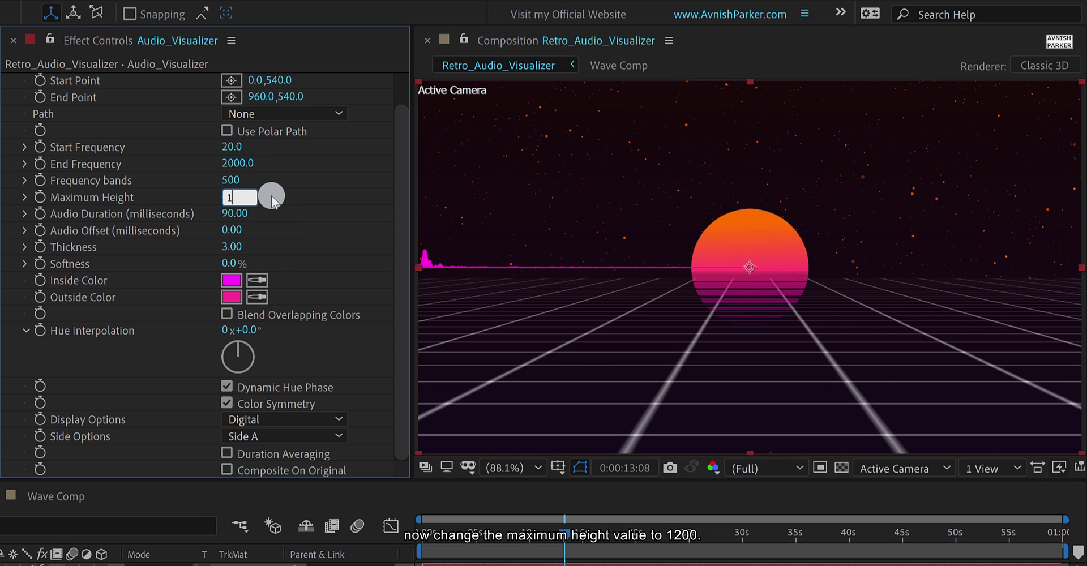
type("200")
key("Return")
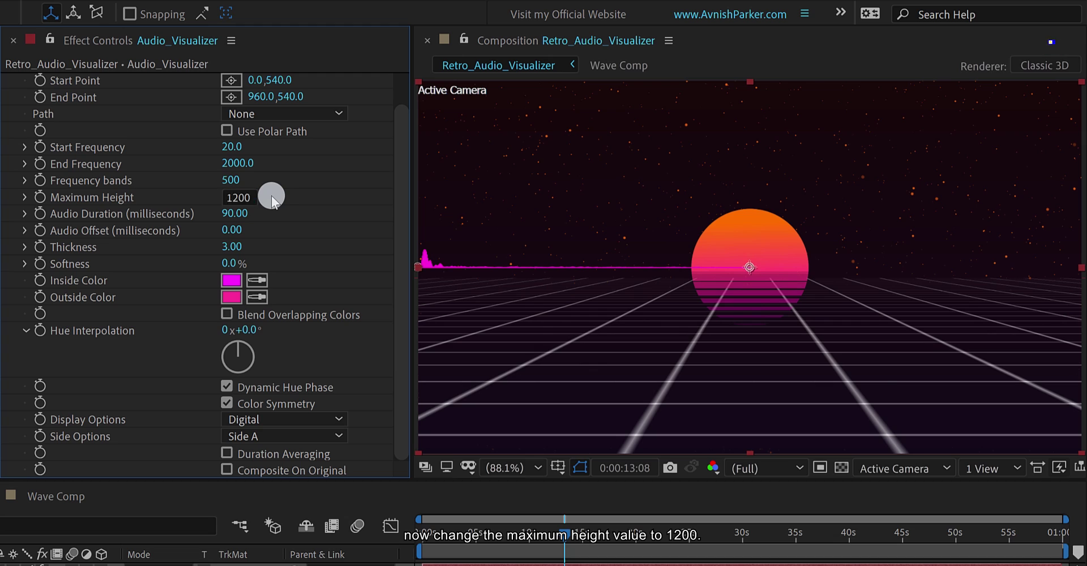
left_click(239, 166)
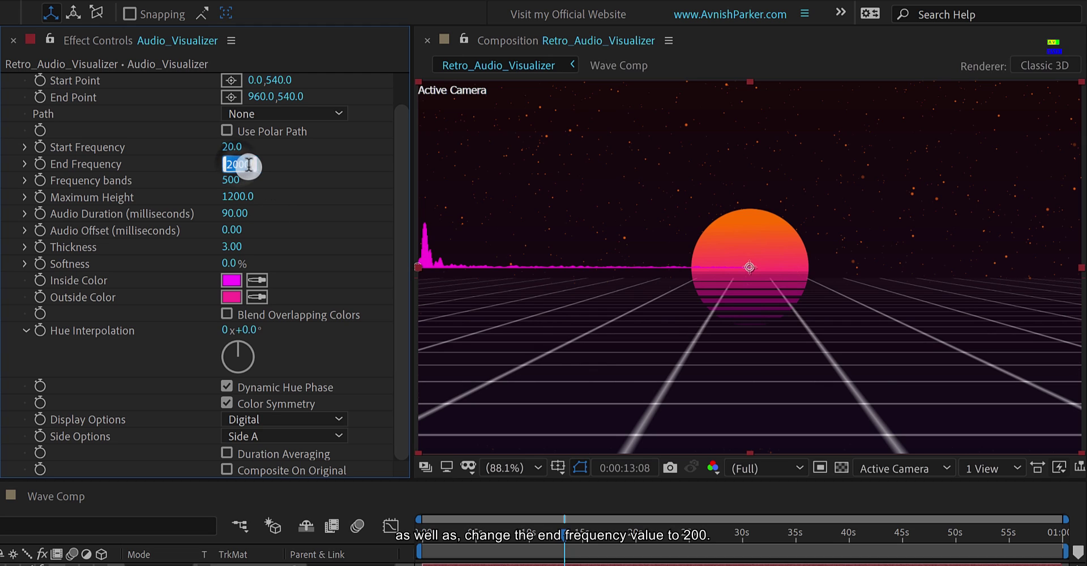
type("200")
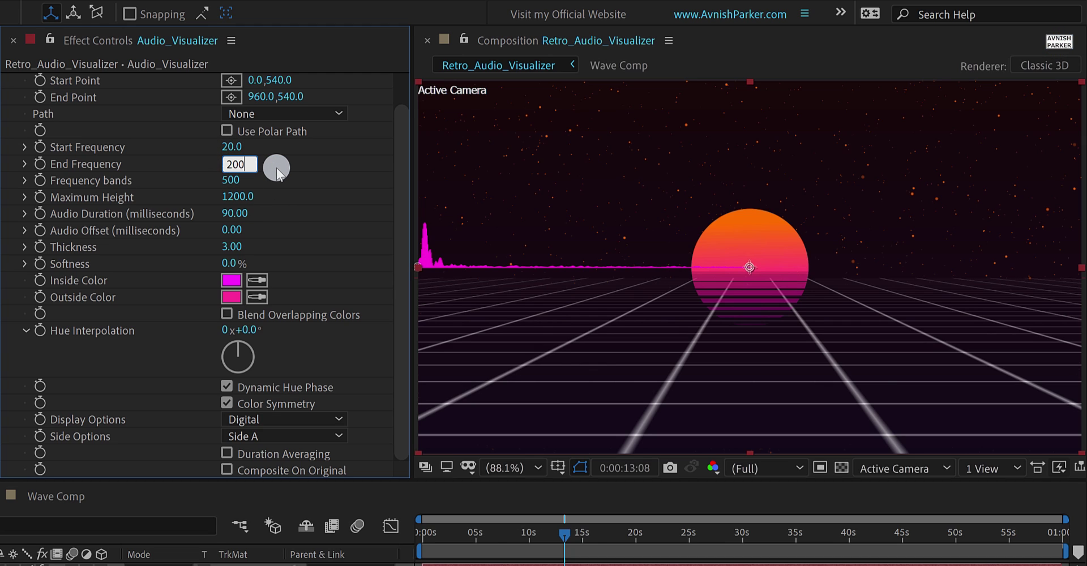
key("Return")
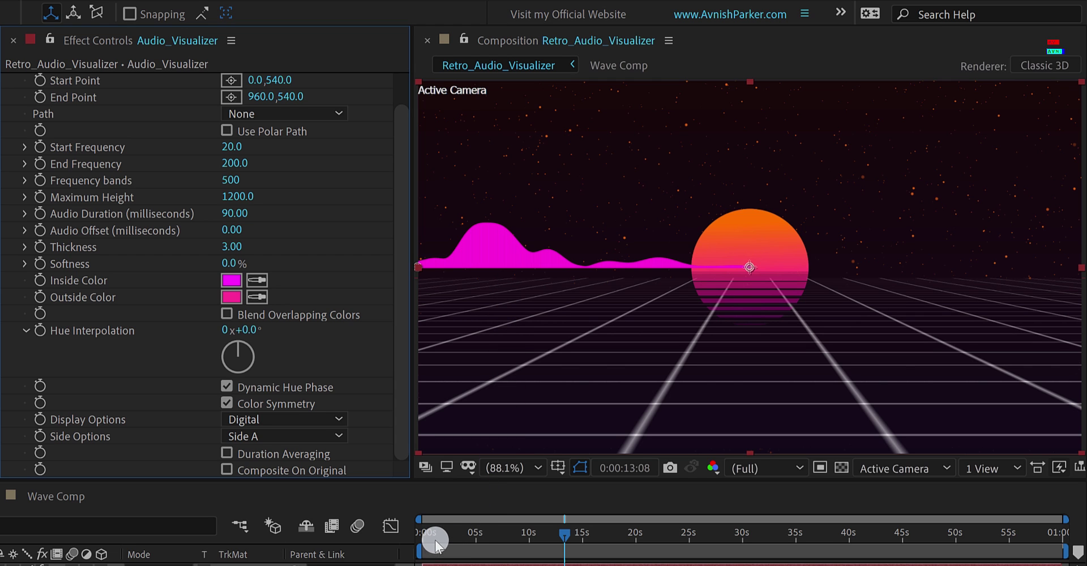
left_click_drag(434, 539, 491, 552)
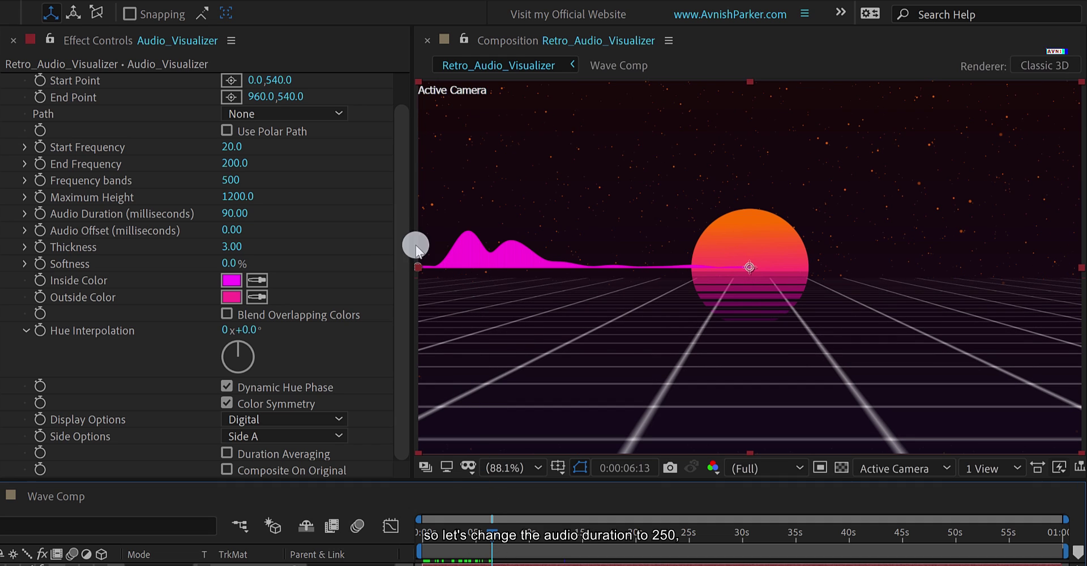
- Set Audio Duration to 250 ms and Audio Offset to -160, returning to frame 0
left_click(232, 215)
type("25")
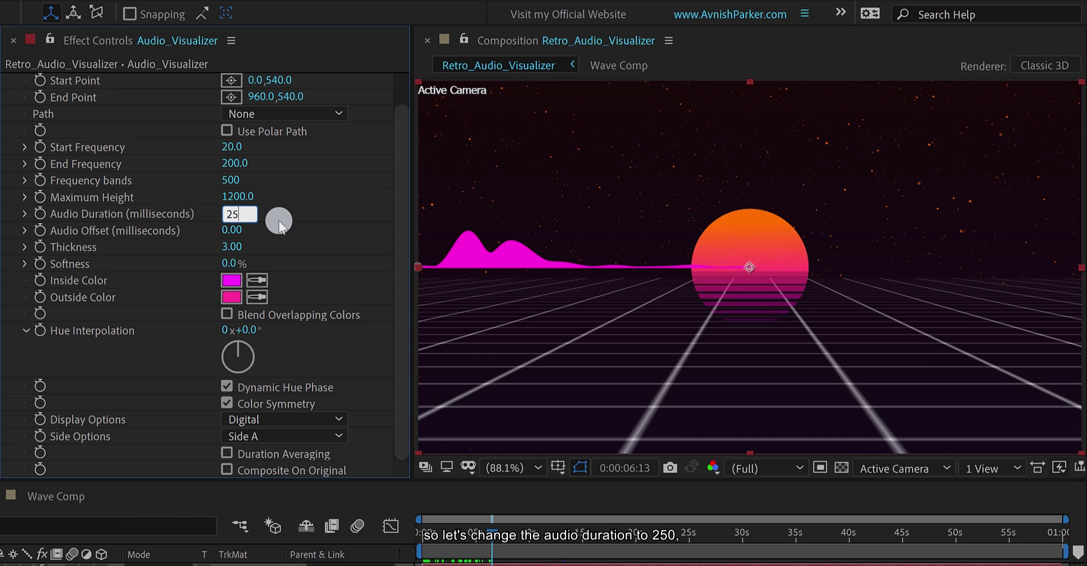
type("0")
key("Return")
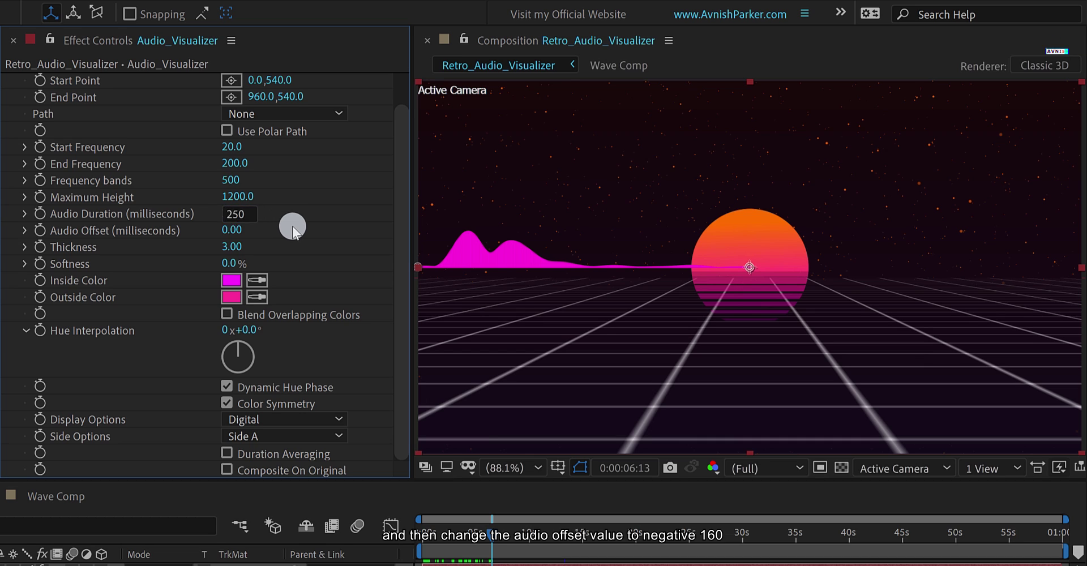
left_click(234, 232)
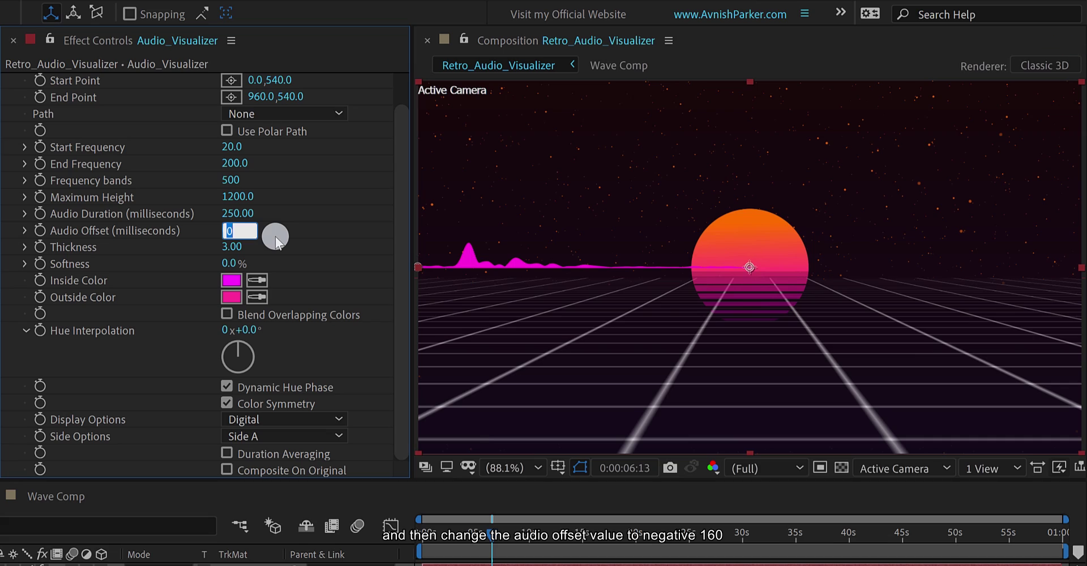
type("-160")
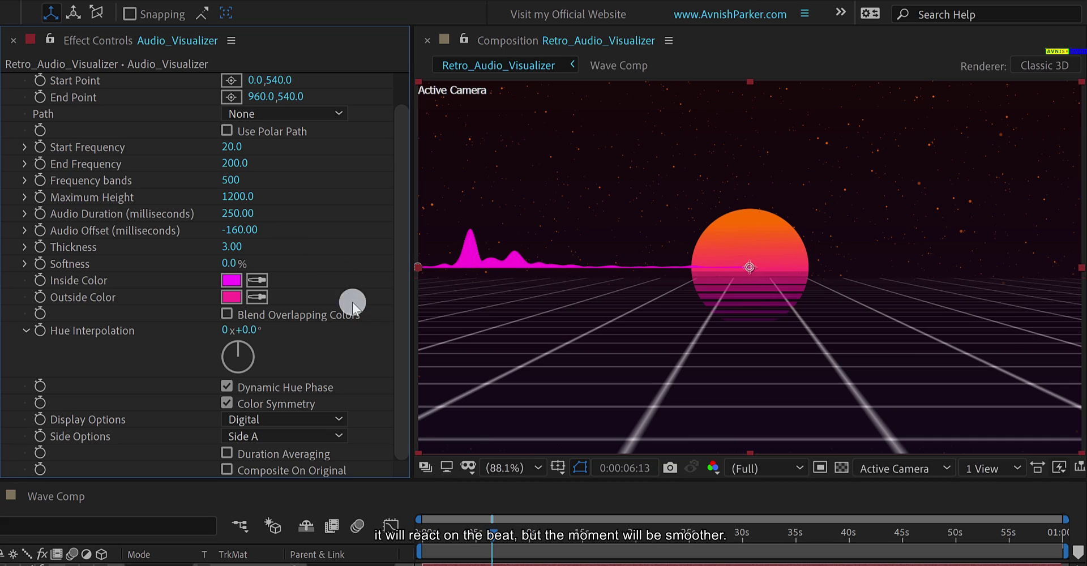
left_click_drag(433, 535, 420, 538)
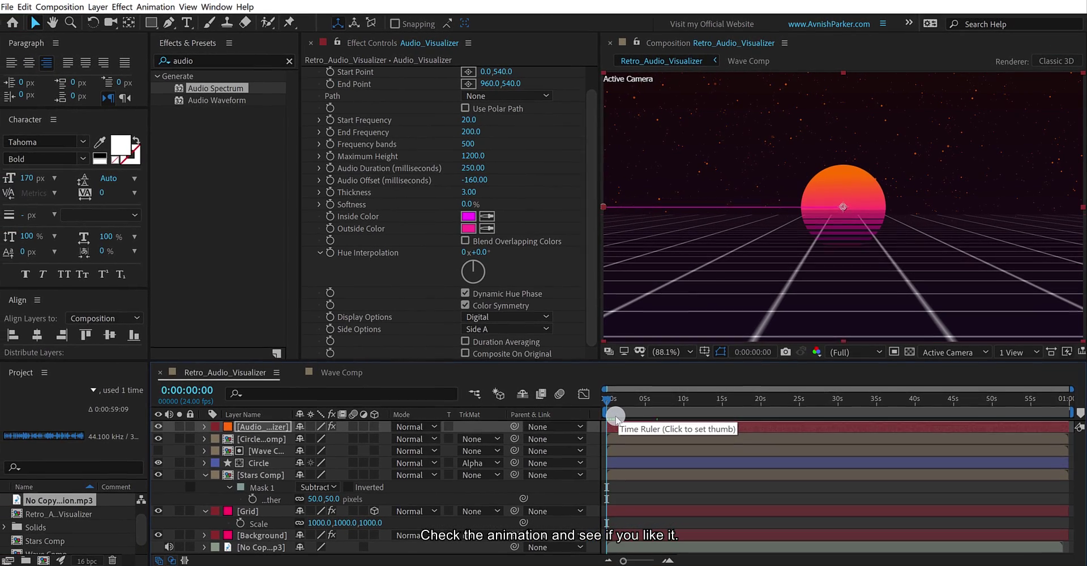
- Preview the animation, then set Inside and Outside Color to the sun's red-orange
key("space")
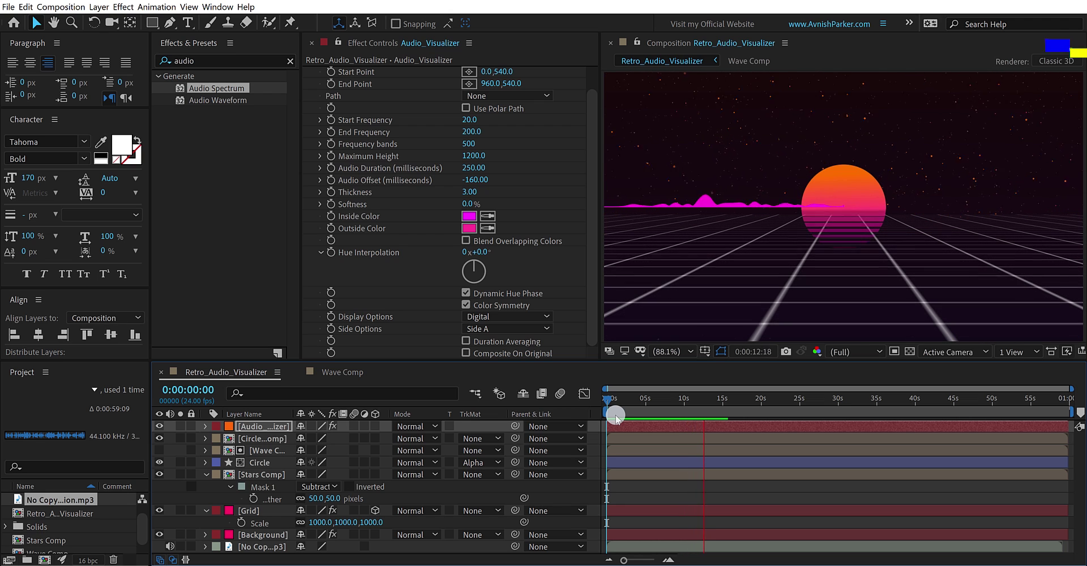
key("space")
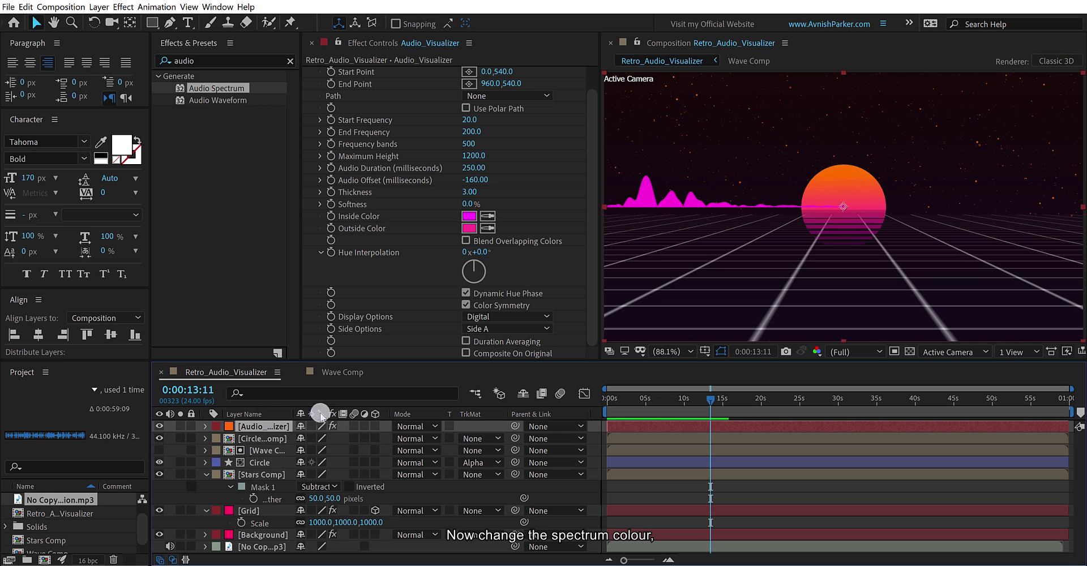
left_click(488, 216)
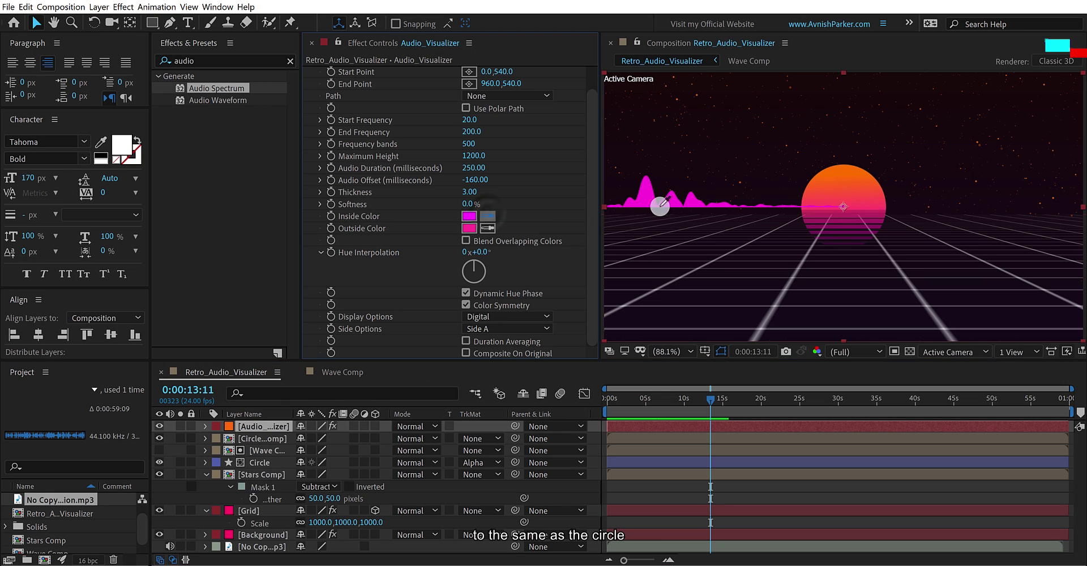
left_click(819, 196)
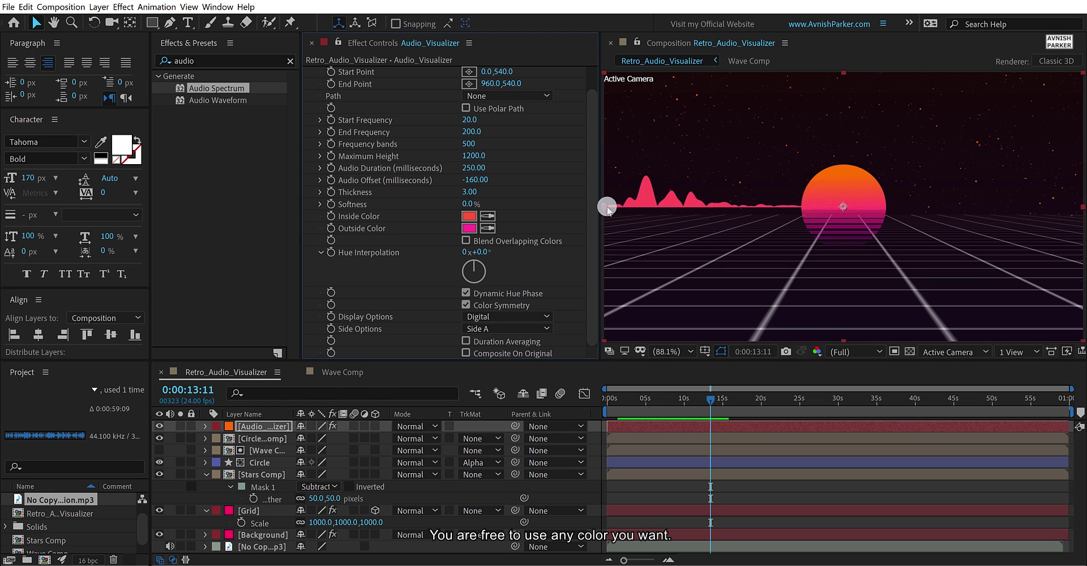
left_click(491, 229)
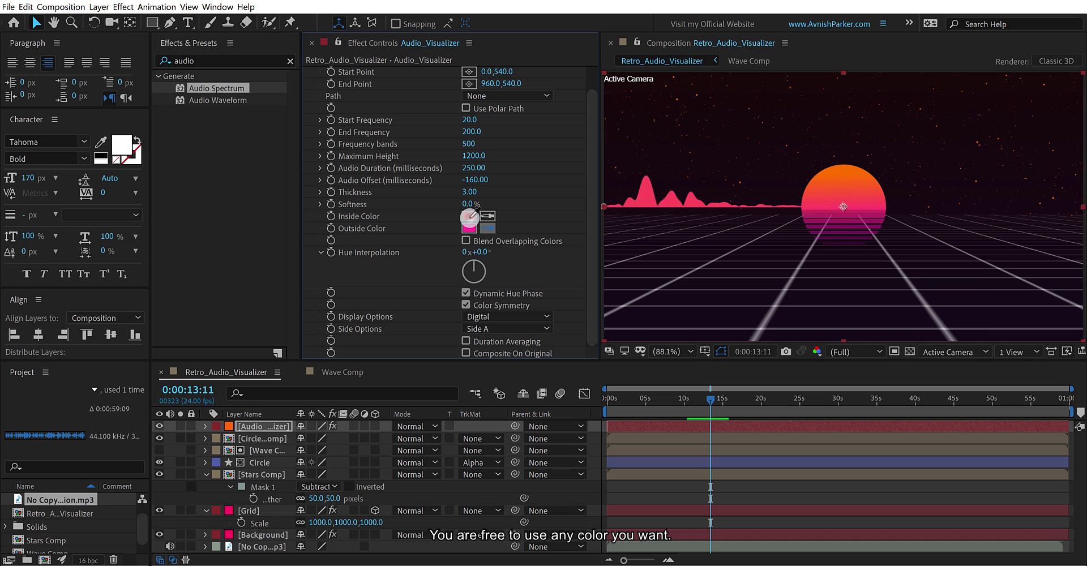
left_click(470, 217)
scroll(389, 143, "up", 1)
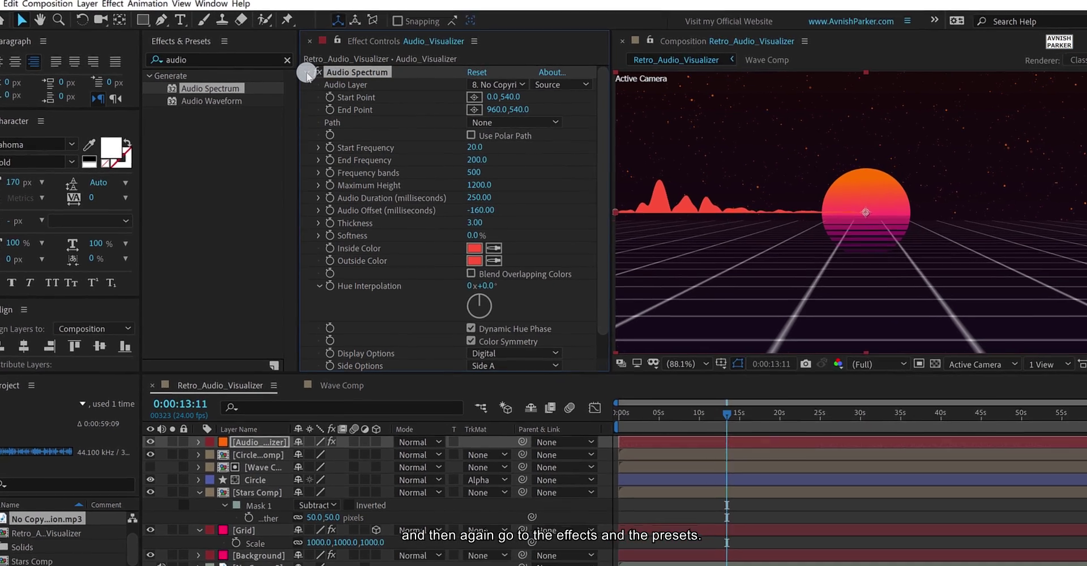
- Collapse Audio Spectrum and apply the Mirror effect to the spectrum layer
left_click(308, 72)
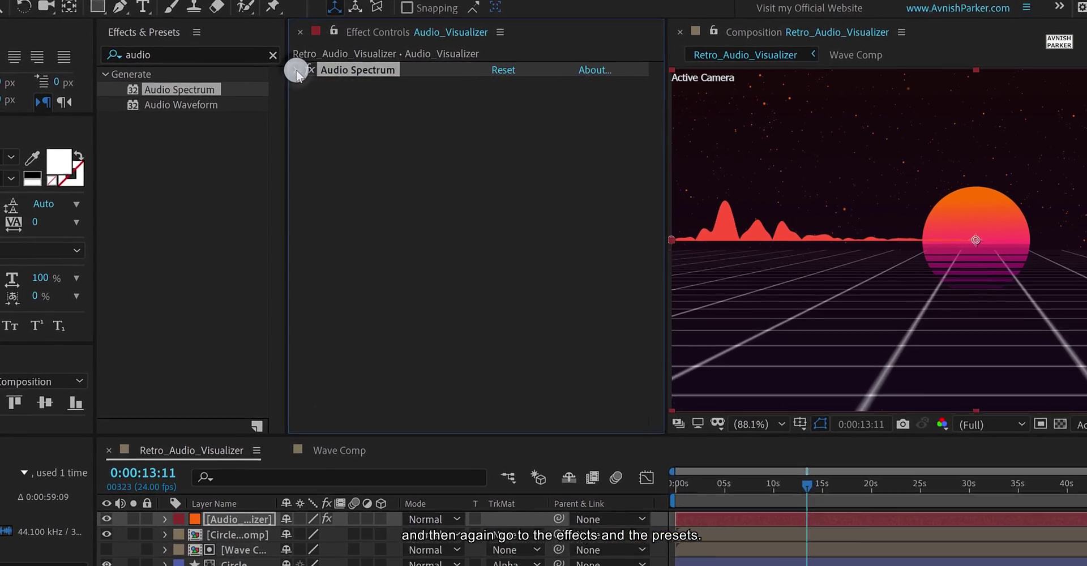
double_click(138, 47)
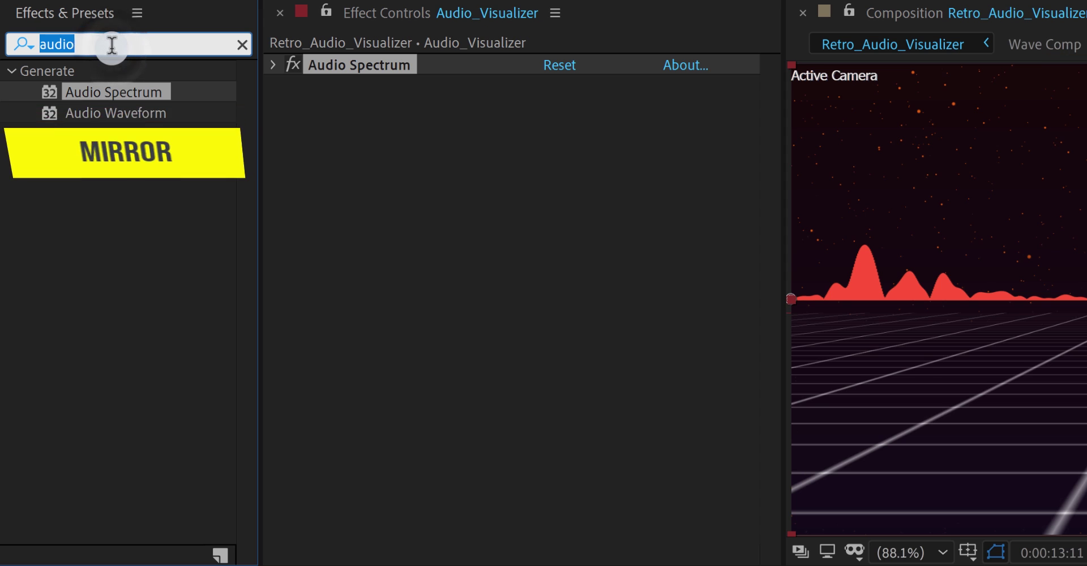
type("mirro")
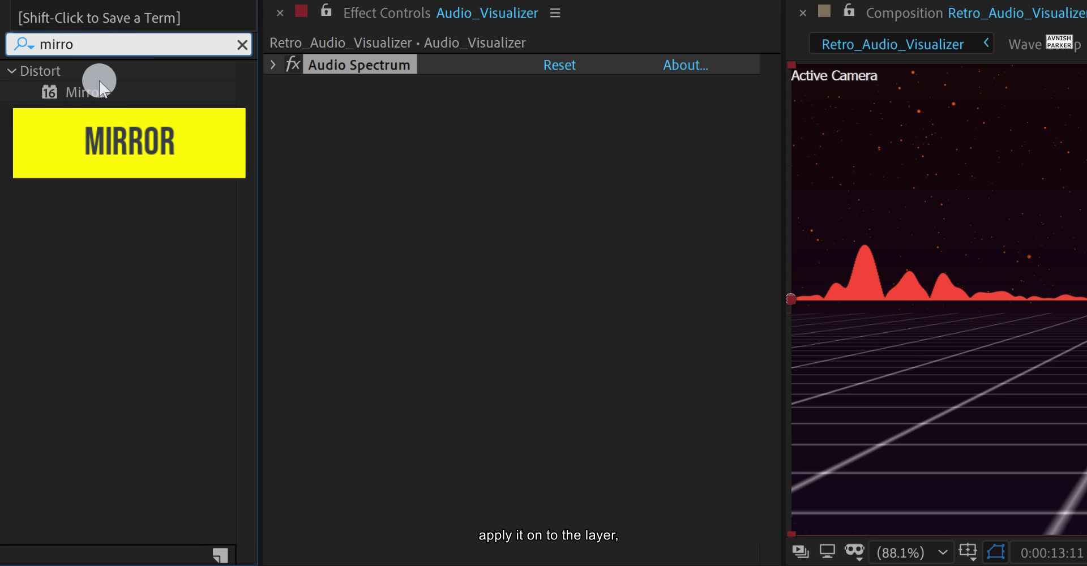
left_click_drag(83, 92, 349, 133)
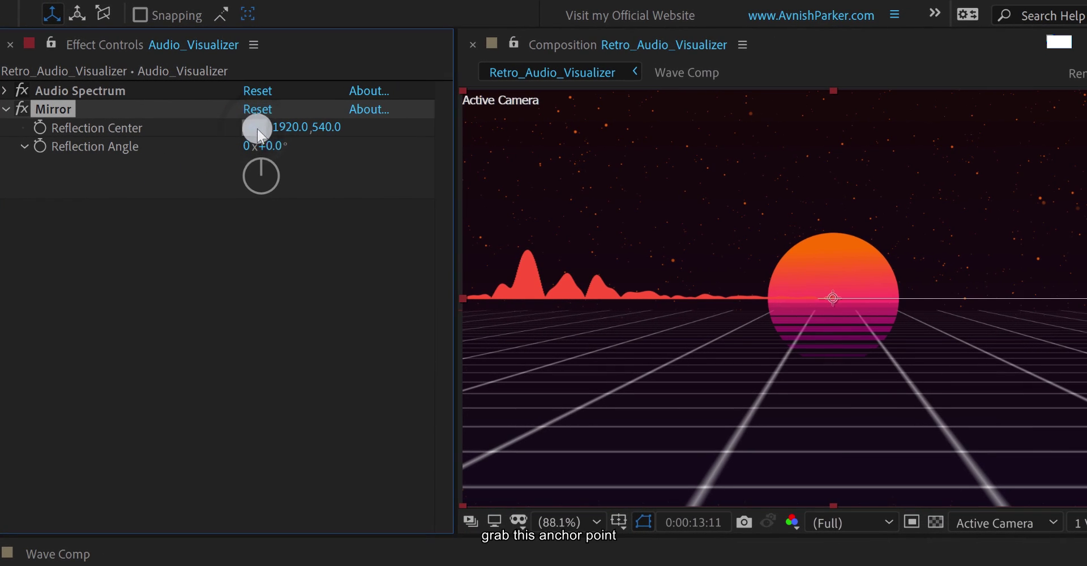
- Move the Mirror Reflection Center to the composition middle at X 960
left_click_drag(257, 127, 834, 296)
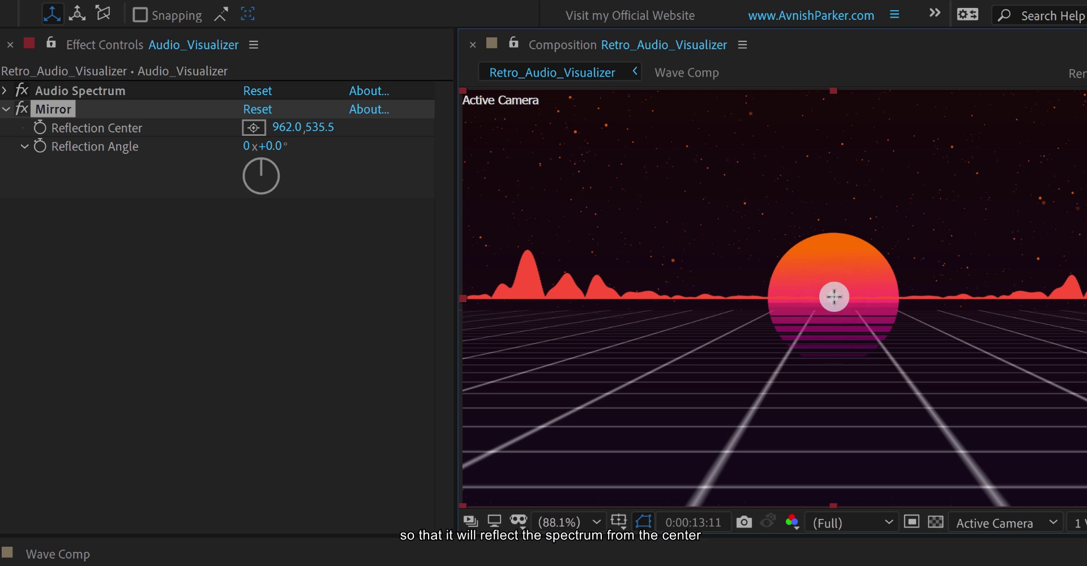
left_click(290, 128)
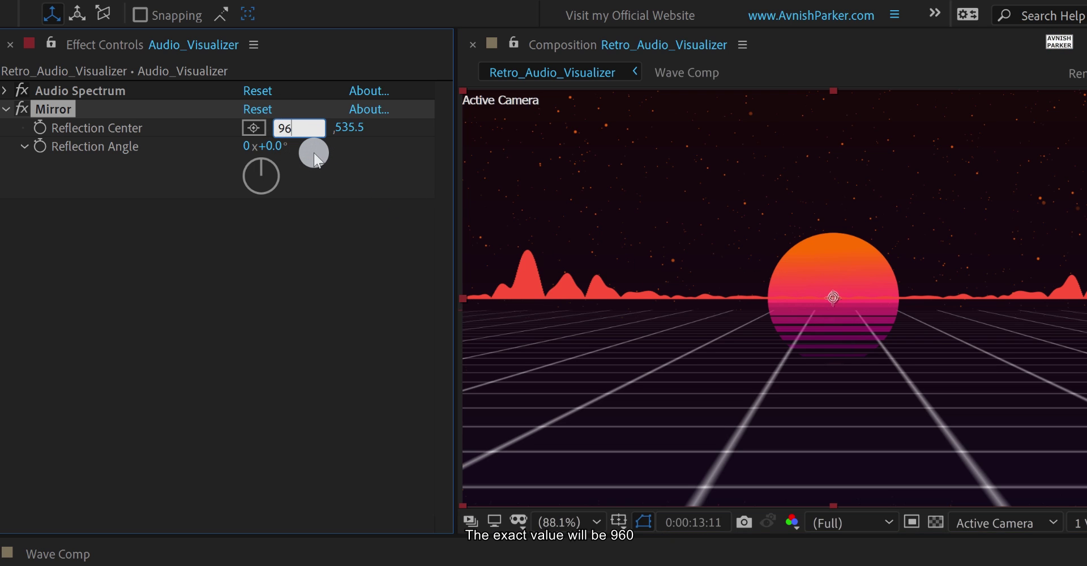
key("Return")
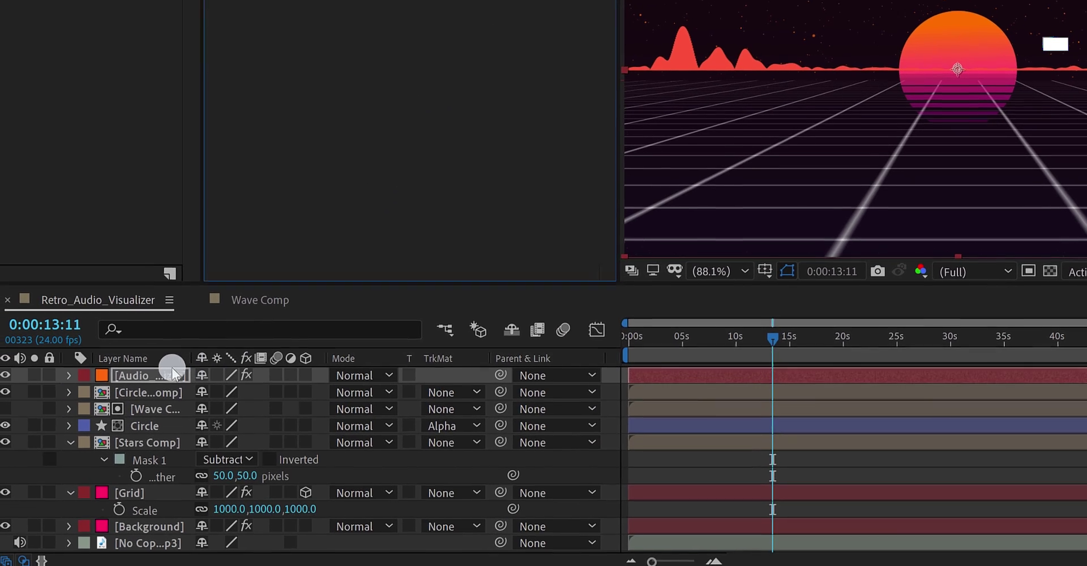
- Nudge the Audio_Visualizer layer down two steps with Shift+Down, then duplicate it
key("shift+Down")
key("shift+Down")
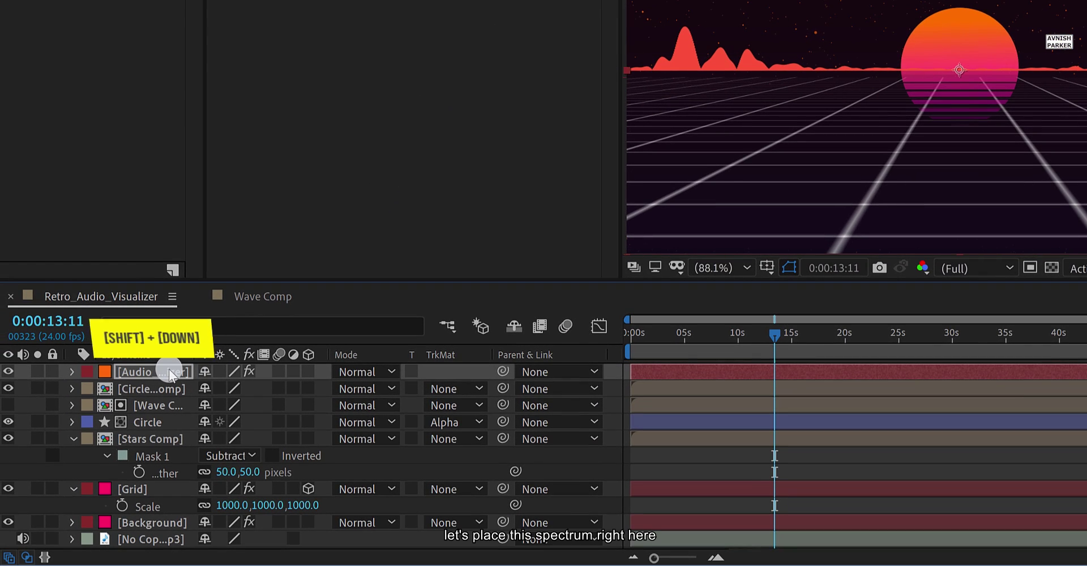
key("shift+Down")
key("shift+Down")
key("shift+Down")
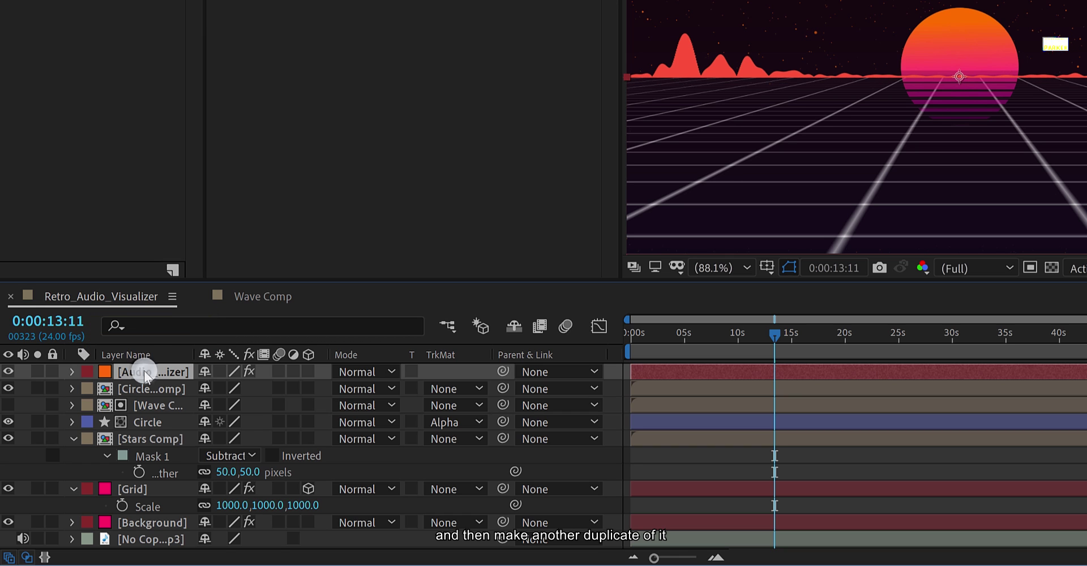
key("ctrl+d")
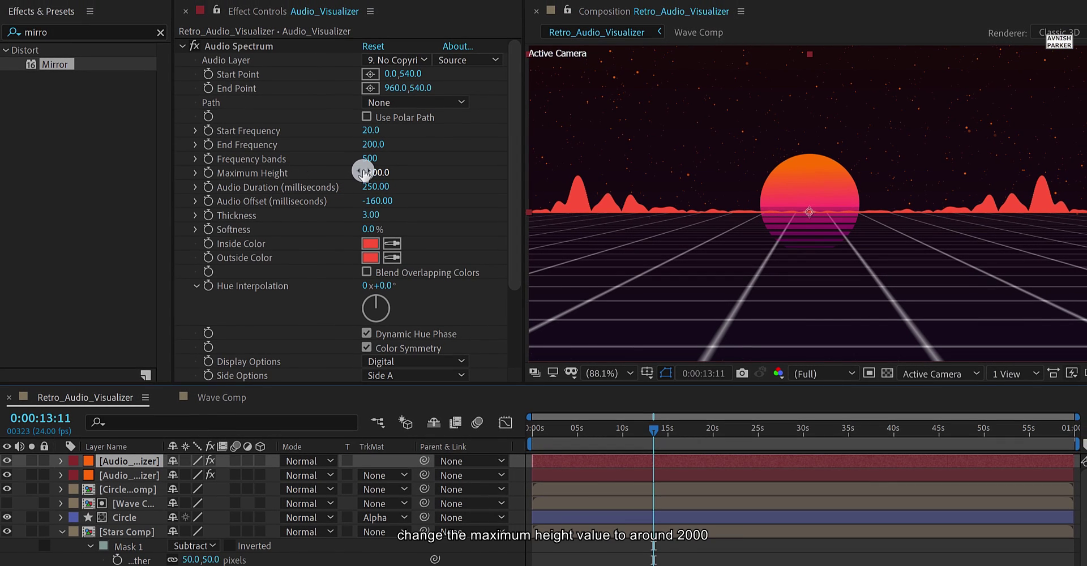
- Raise the duplicate's Maximum Height to 2240, move it below the red layer, End Frequency 150
left_click_drag(368, 172, 419, 177)
left_click_drag(146, 465, 148, 483)
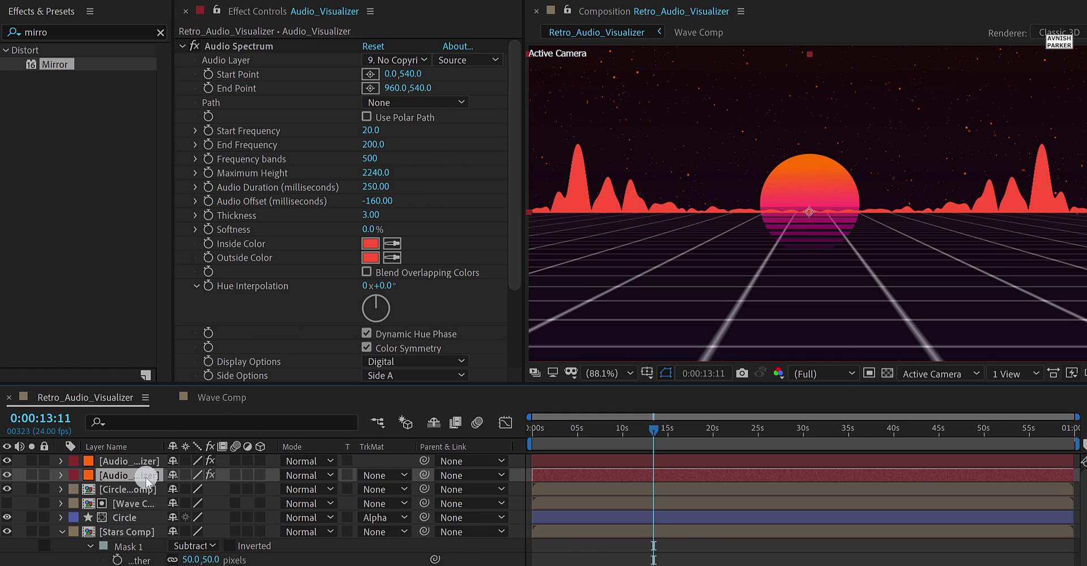
left_click(374, 145)
type("1")
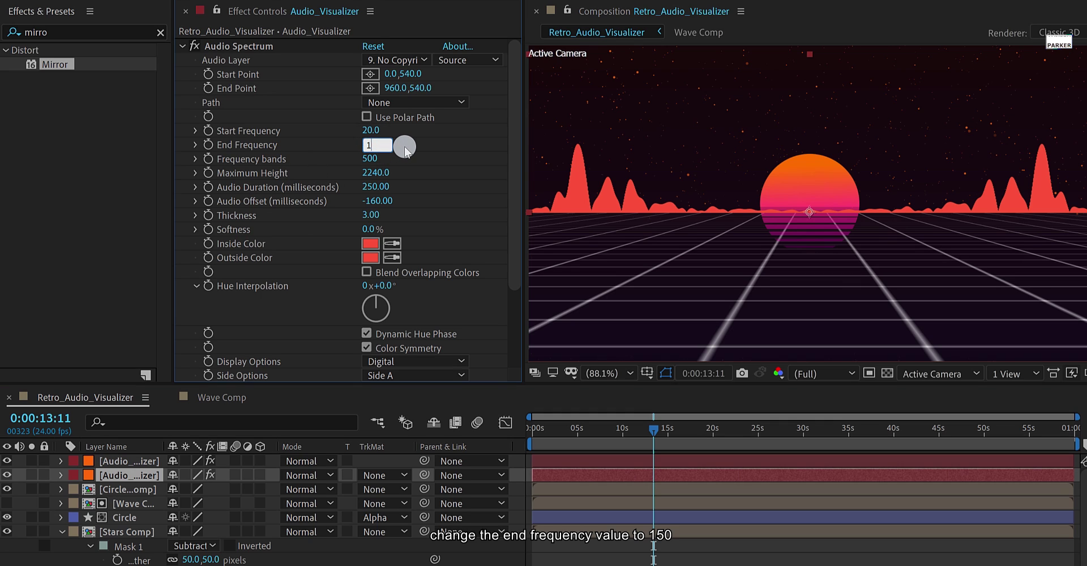
type("50")
key("Return")
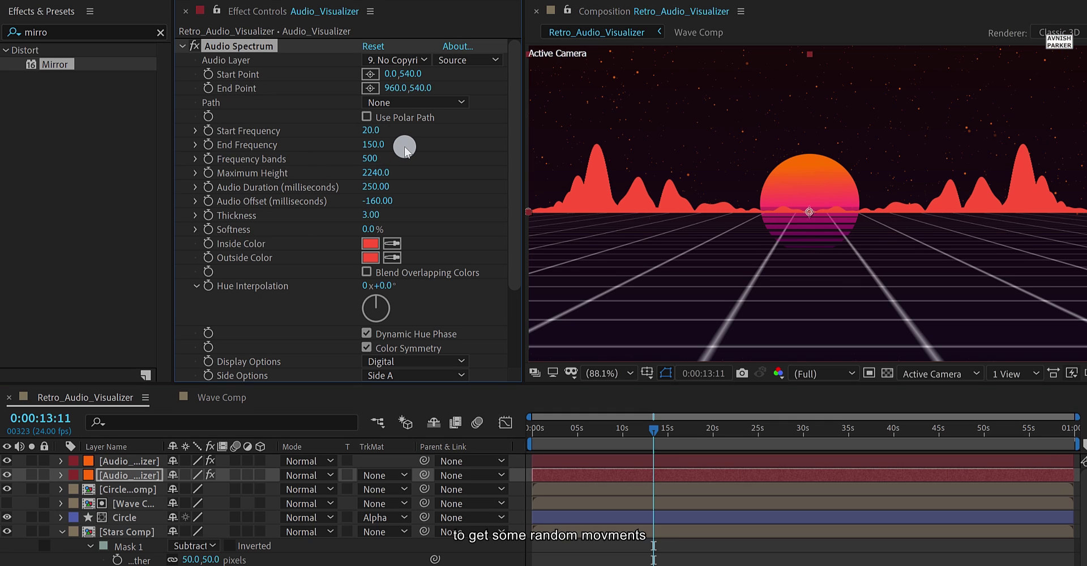
- Color the duplicate spectrum's Inside and Outside Color dark purple 6B015F
left_click(371, 243)
left_click(204, 194)
left_click(224, 123)
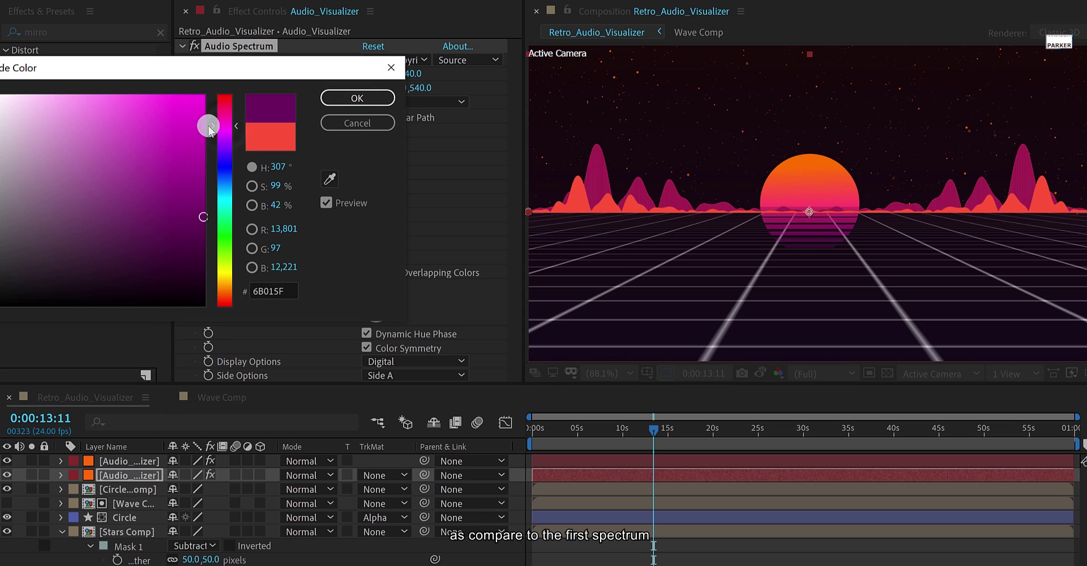
left_click(159, 228)
left_click(358, 98)
left_click(393, 257)
left_click(370, 244)
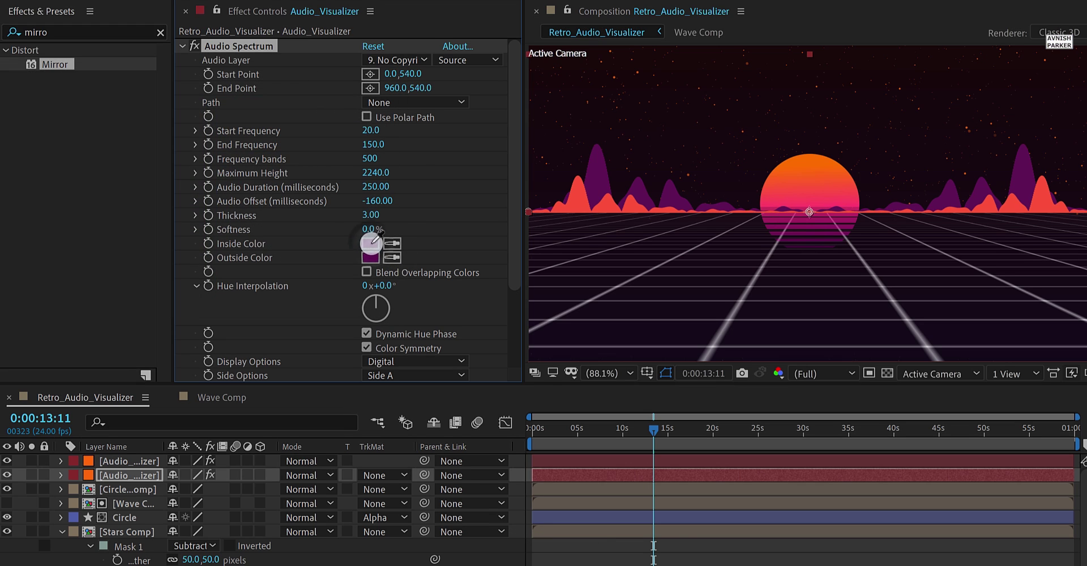
- Set the duplicate spectrum's Frequency bands to 700
left_click(380, 157)
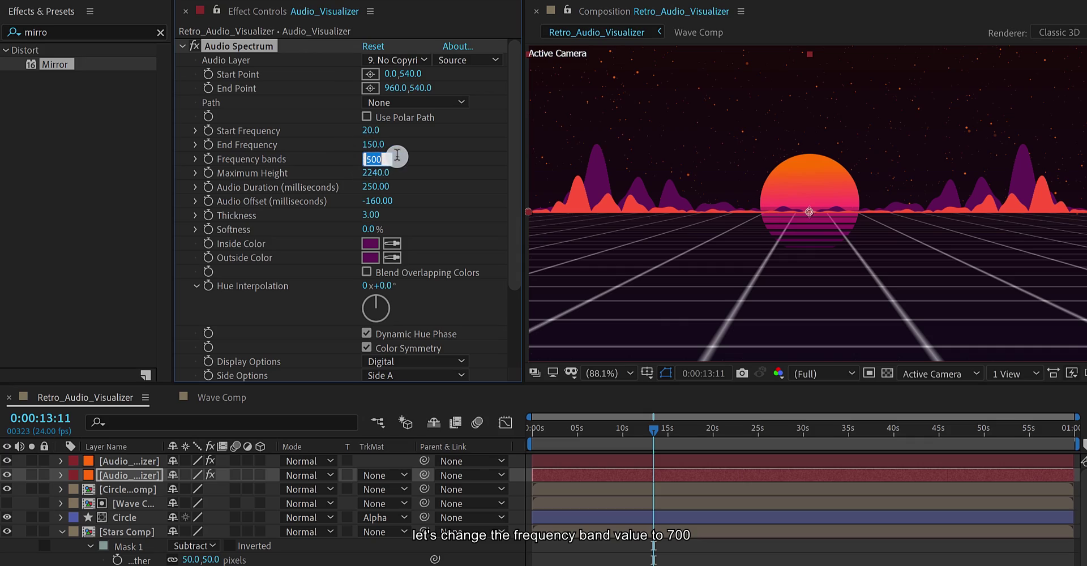
type("700")
key("Return")
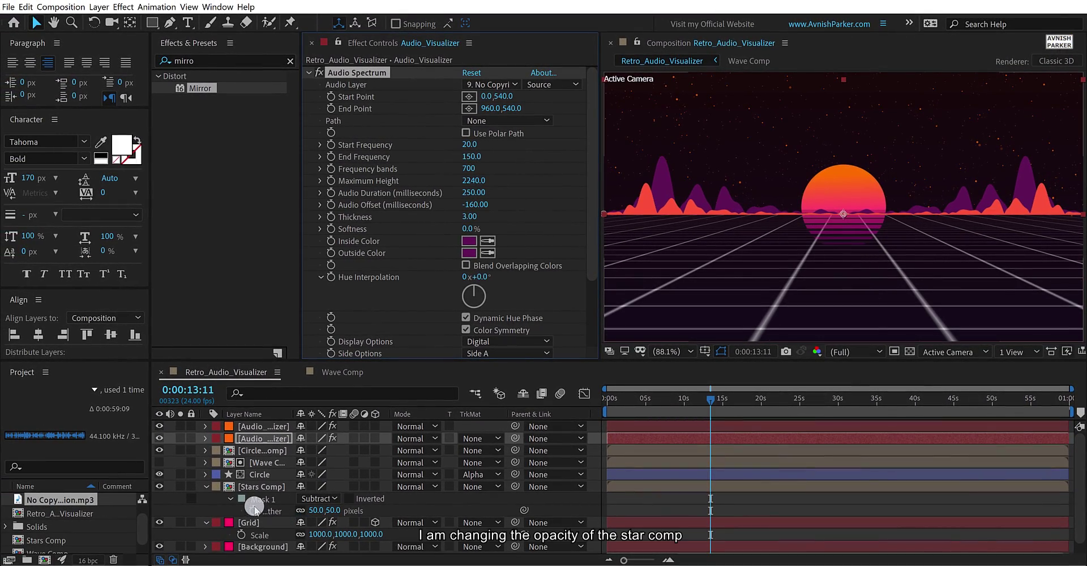
- Set the Stars Comp layer's opacity to 50% and preview the animation from the start
left_click(258, 488)
key("t")
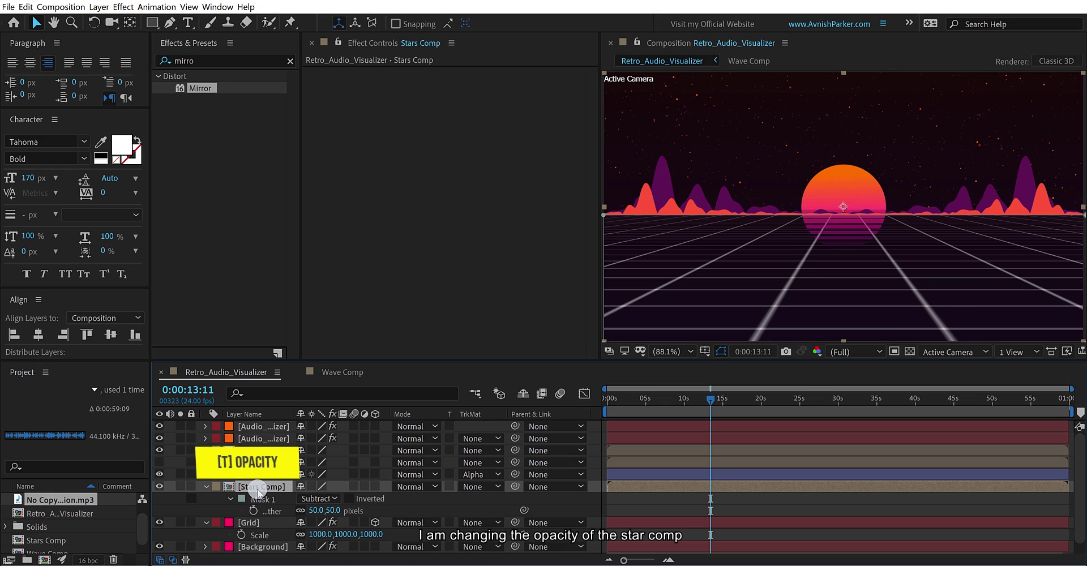
left_click(306, 498)
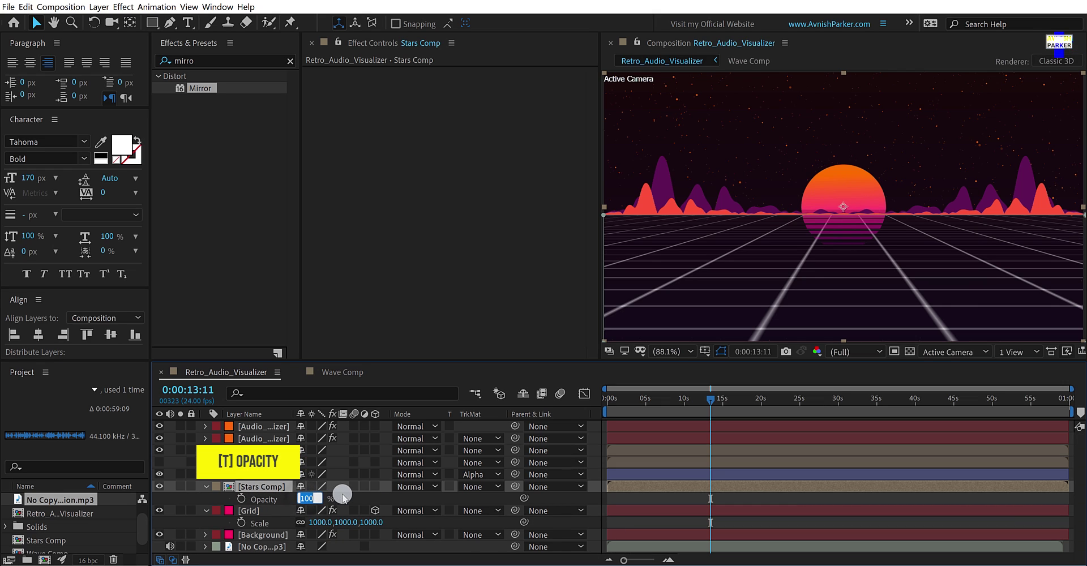
type("50")
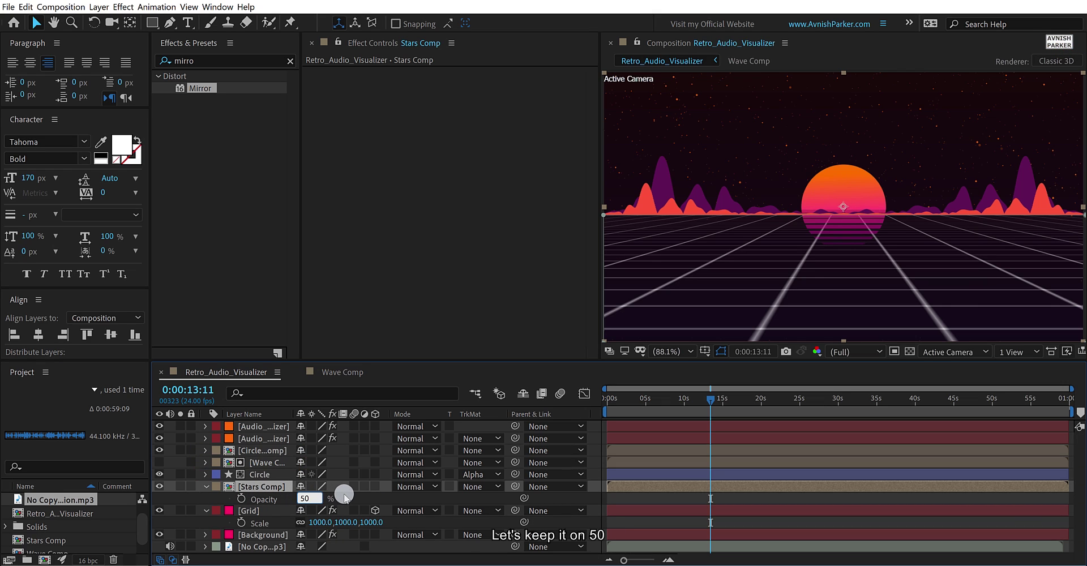
key("Return")
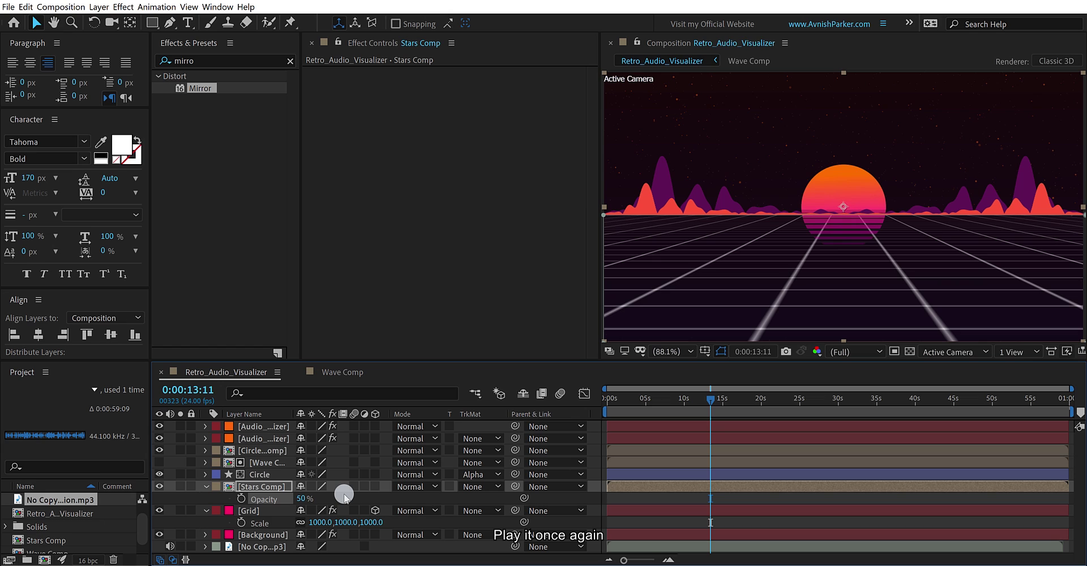
left_click_drag(614, 403, 601, 406)
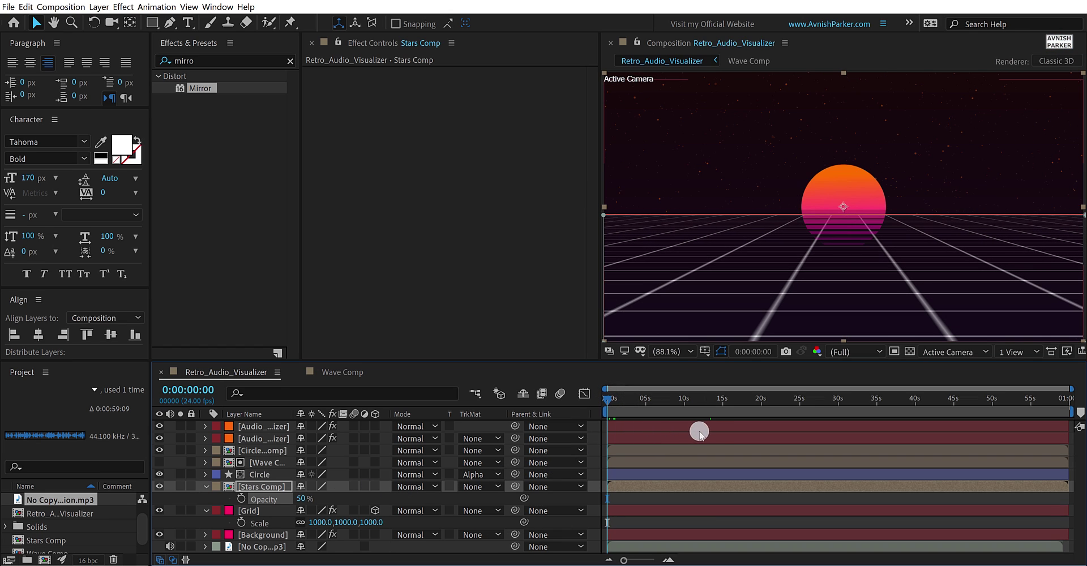
key("space")
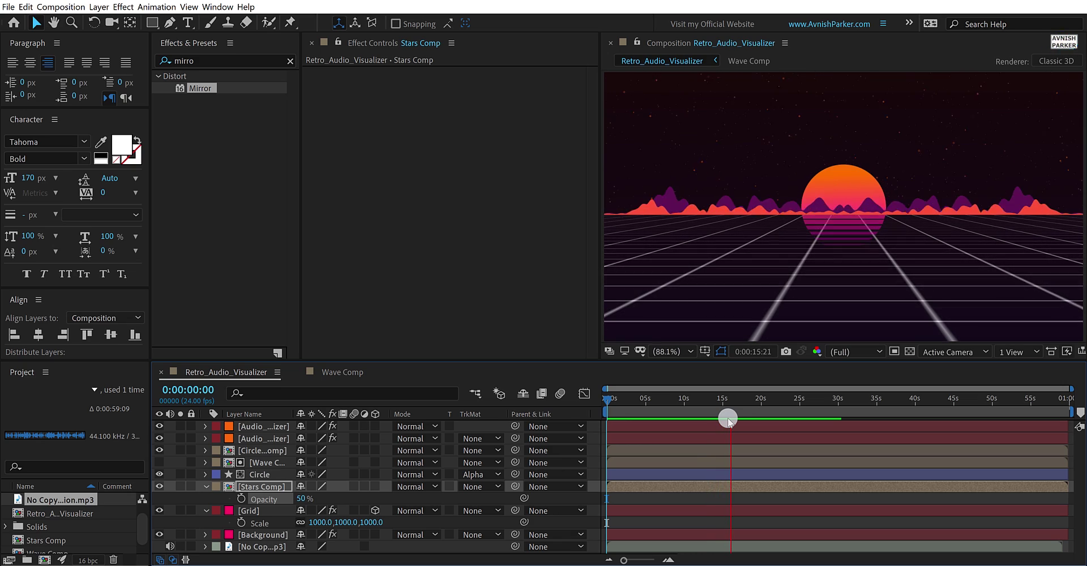
- Add a new adjustment layer named 'Glow' at the top of the layer stack
left_click(728, 419)
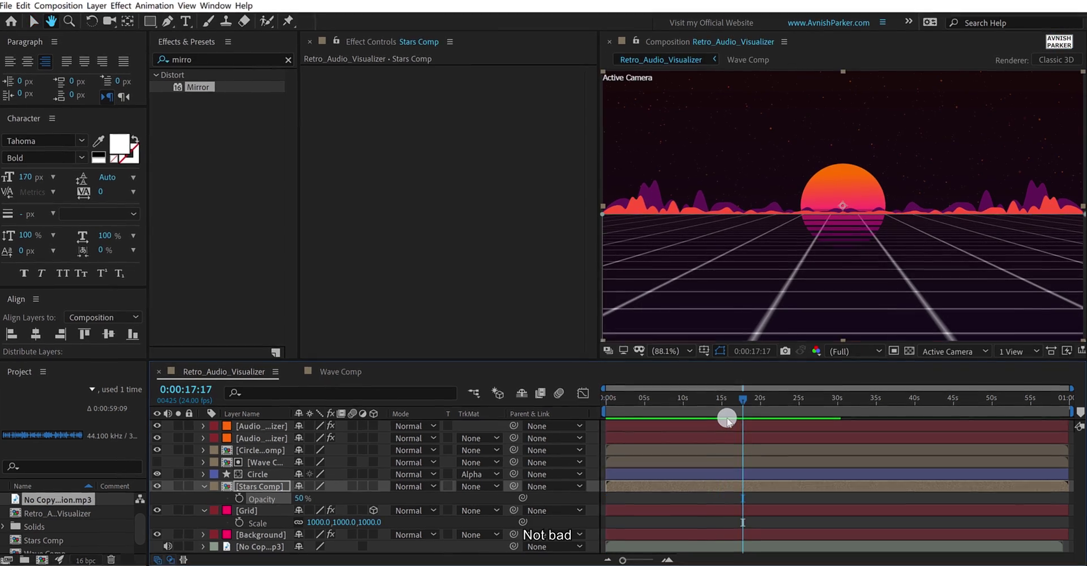
right_click(397, 524)
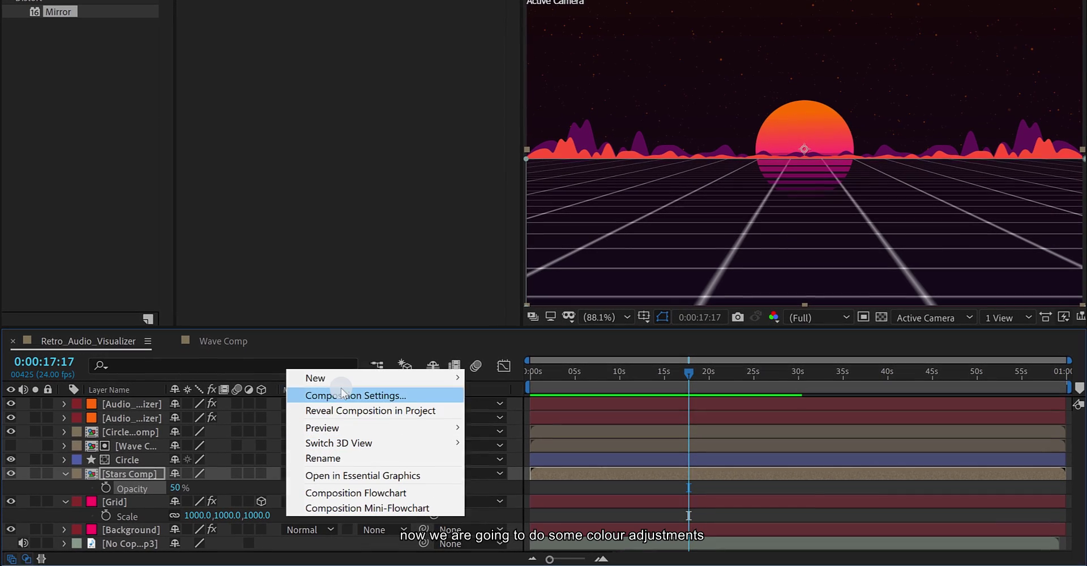
mouse_move(351, 383)
left_click(539, 486)
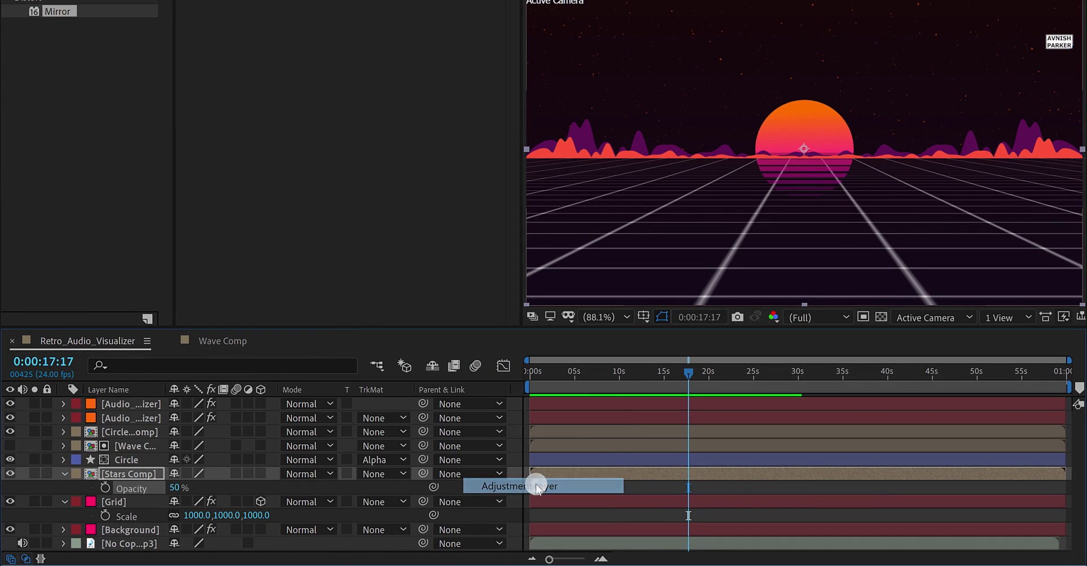
left_click_drag(142, 469, 128, 403)
key("Return")
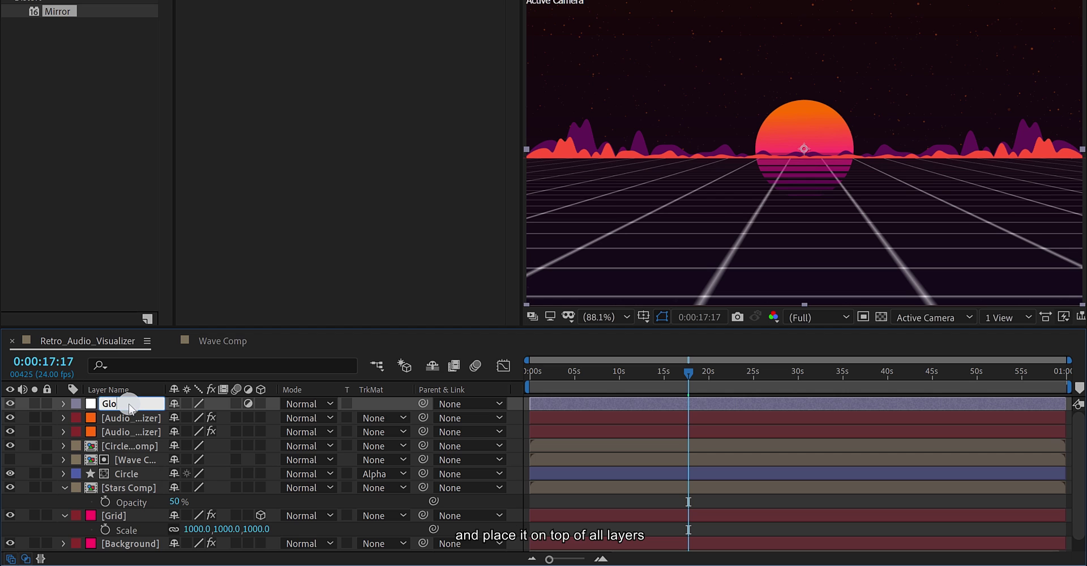
type("Glow")
key("Return")
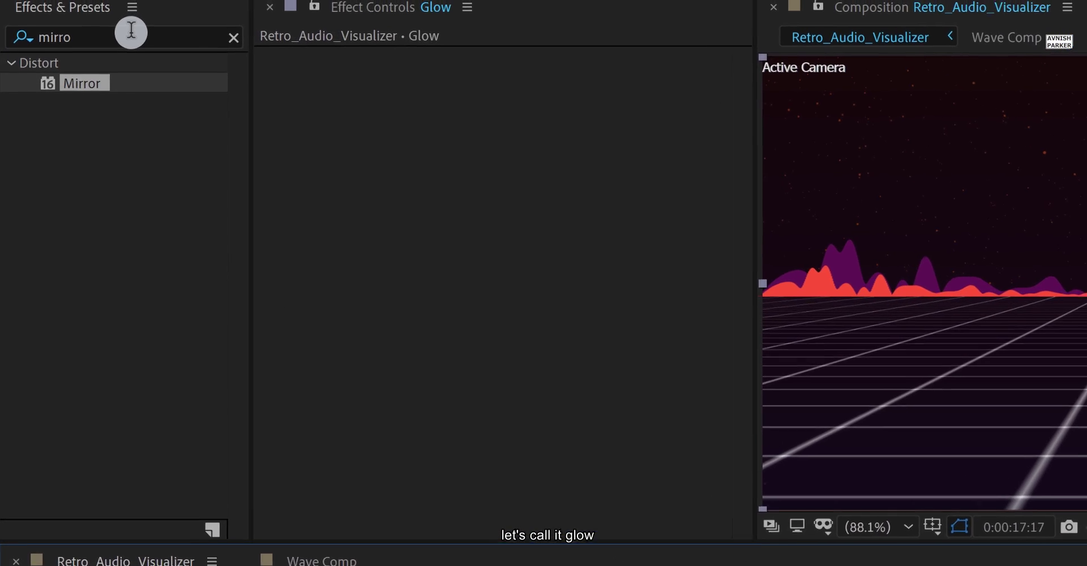
- Apply the Glow effect to the Glow layer with threshold 40% and radius 120
left_click(114, 13)
type("glow")
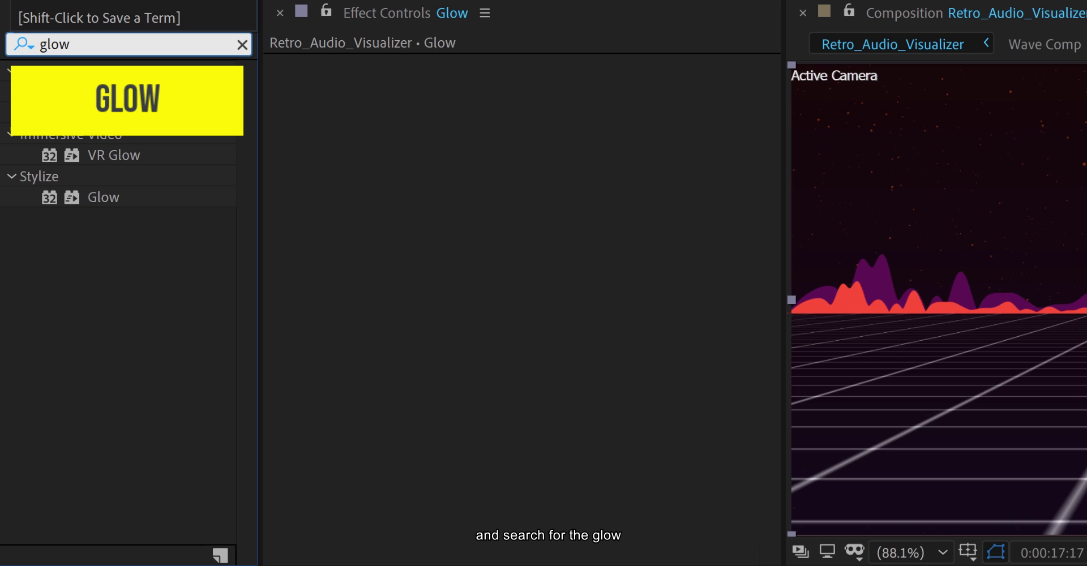
double_click(112, 198)
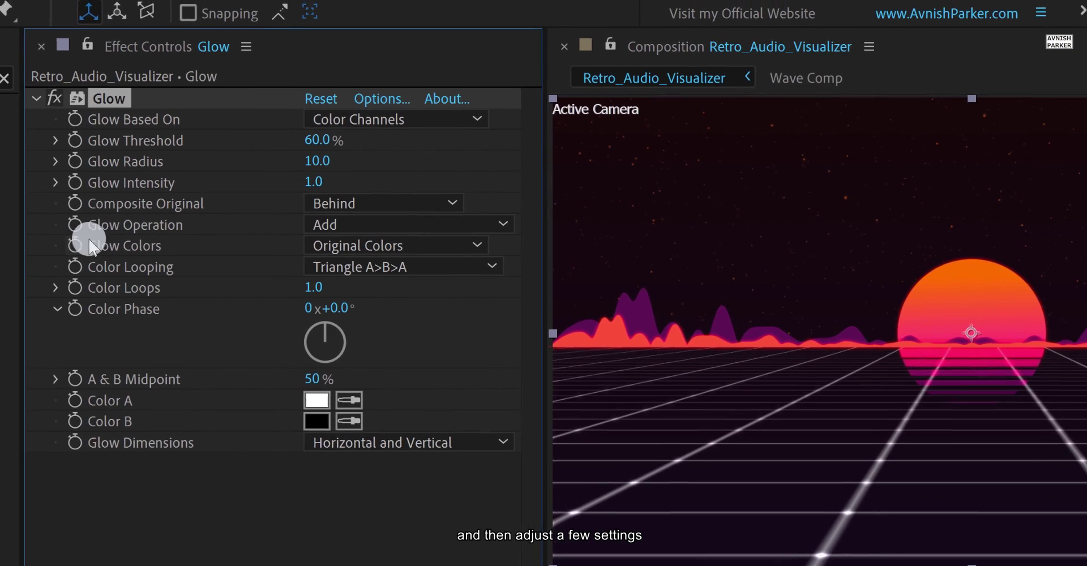
left_click(331, 140)
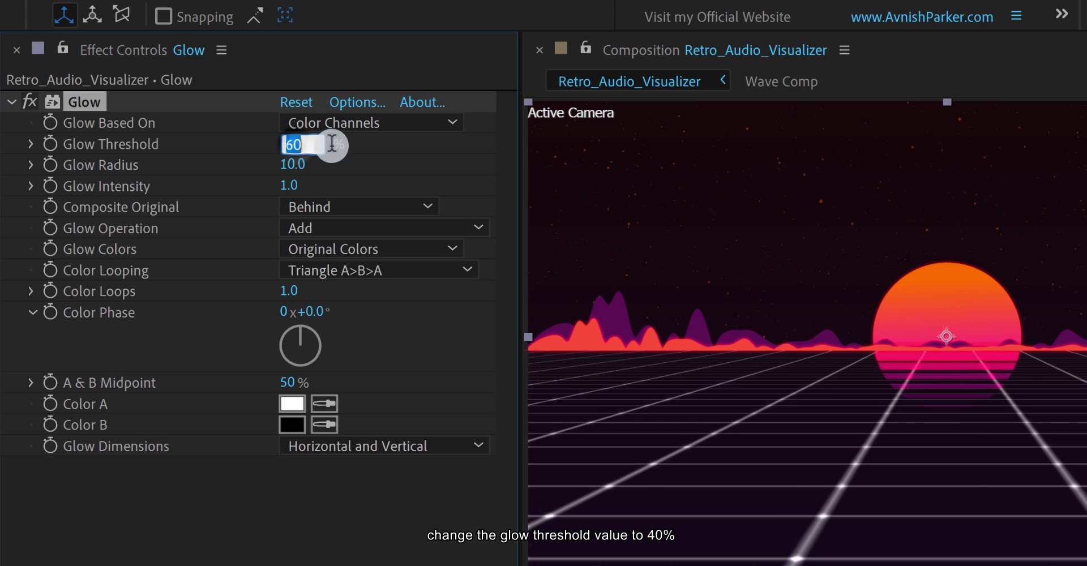
left_click(370, 152)
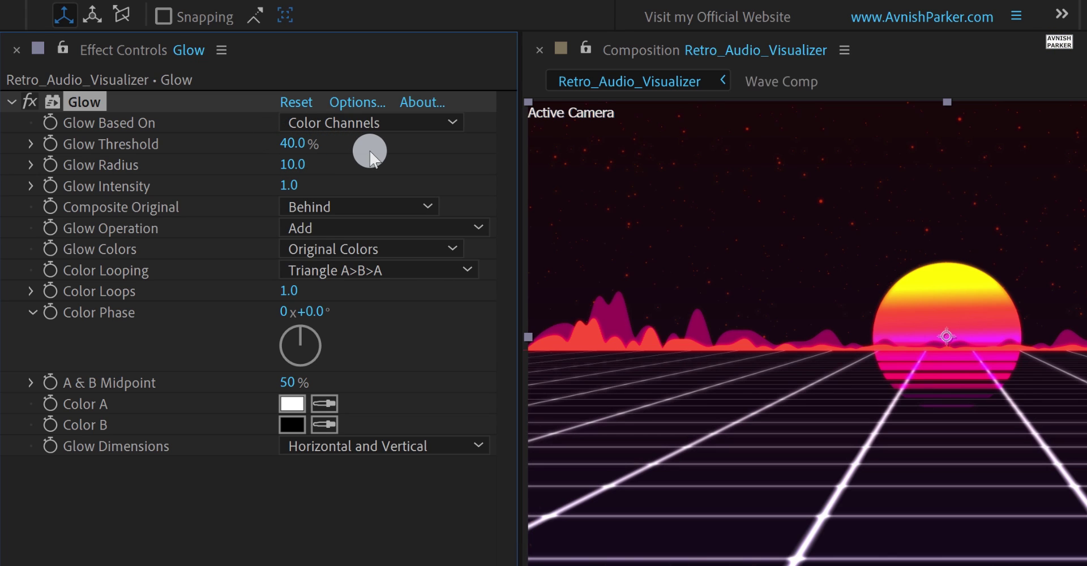
left_click(291, 164)
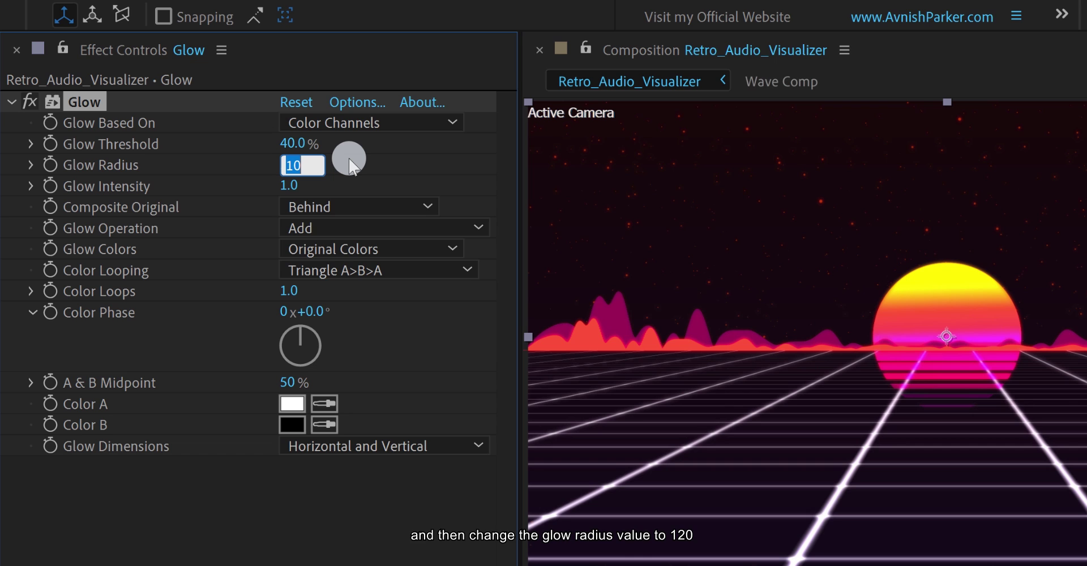
type("12")
key("Return")
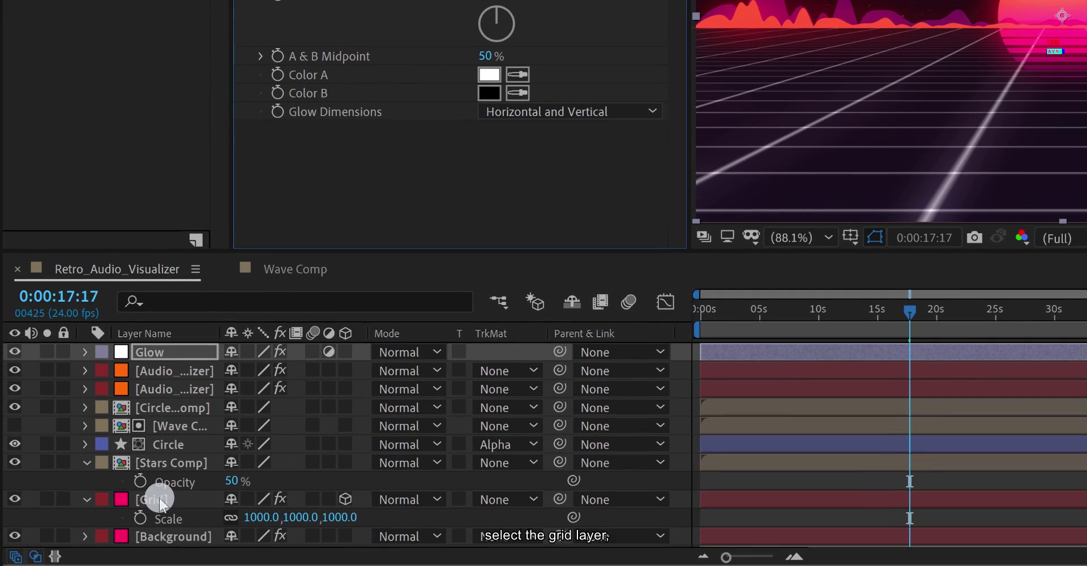
- Color the Grid effect's lines with the sun's red using the eyedropper, then reselect the Glow layer
left_click(159, 498)
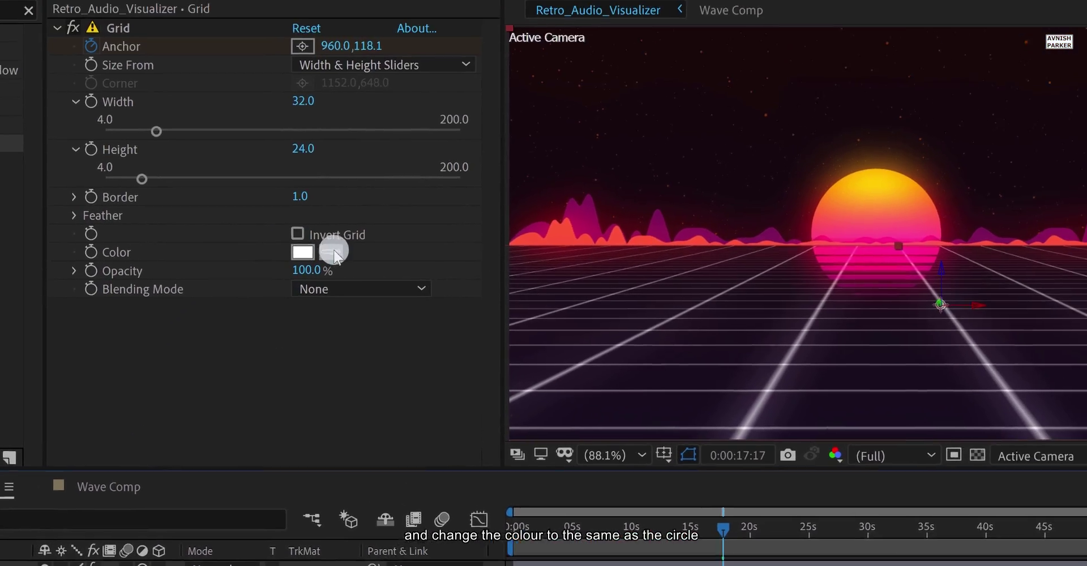
left_click(334, 255)
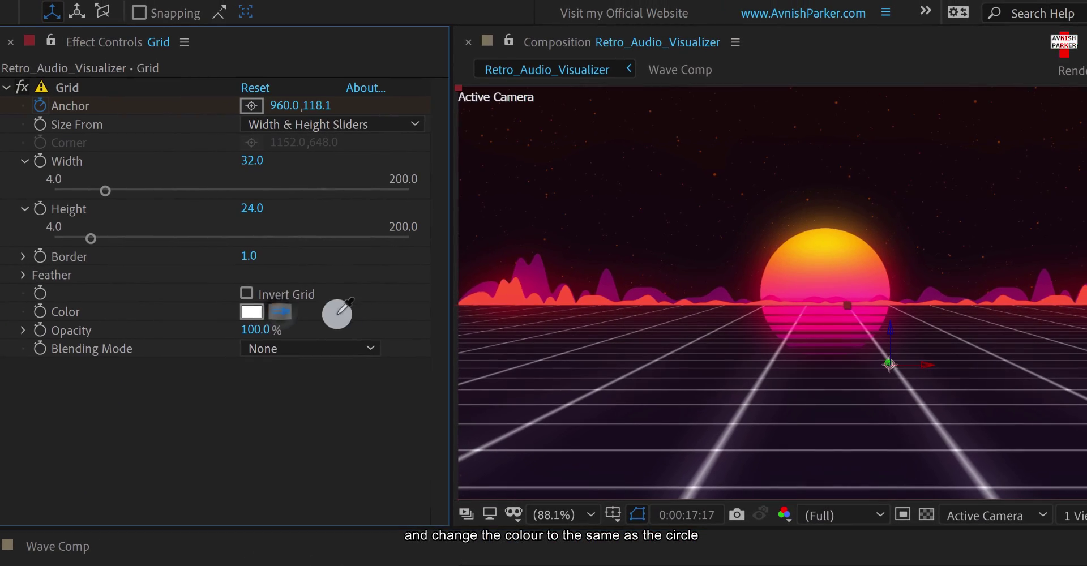
left_click(512, 291)
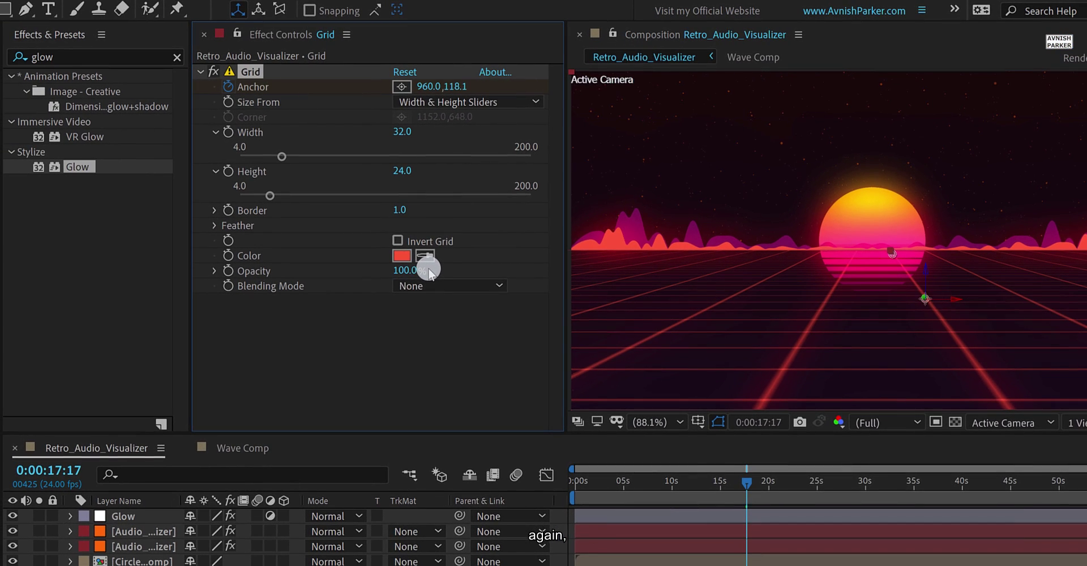
left_click(141, 519)
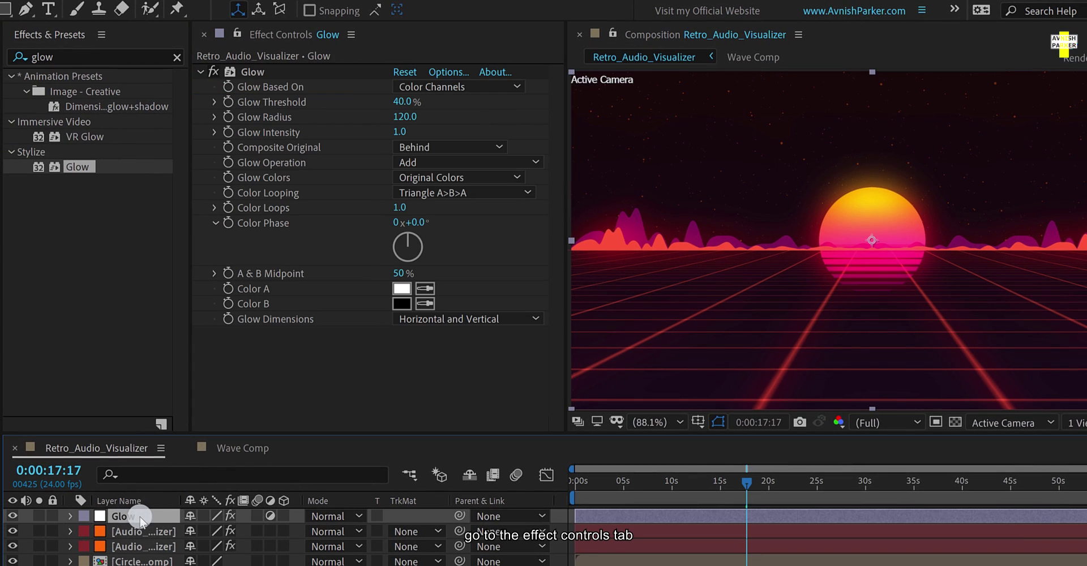
- Duplicate the Glow effect as Glow 2 with radius 300, threshold 75% and intensity 0.5
left_click(252, 72)
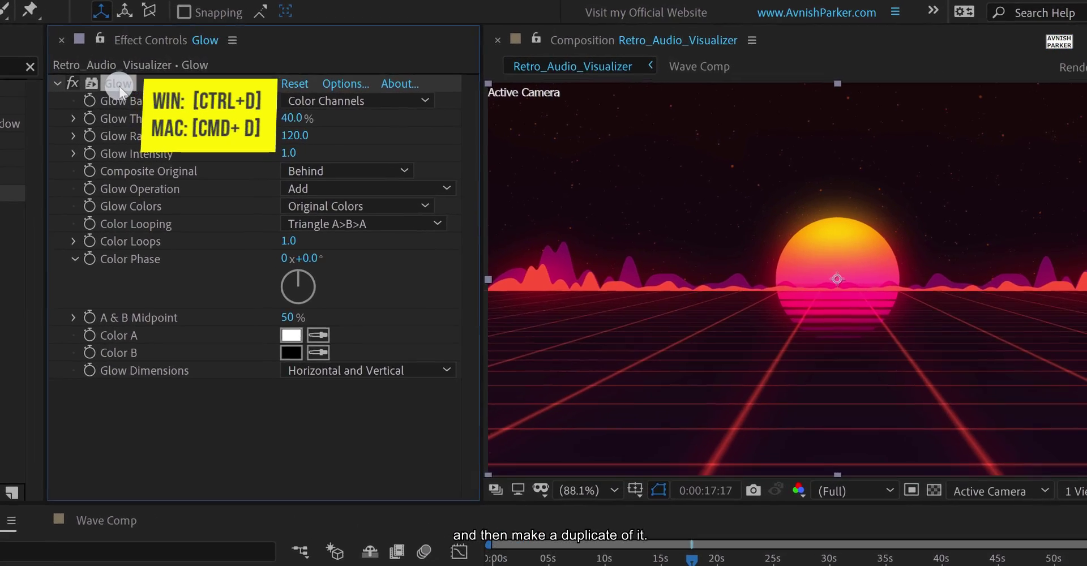
key("ctrl+d")
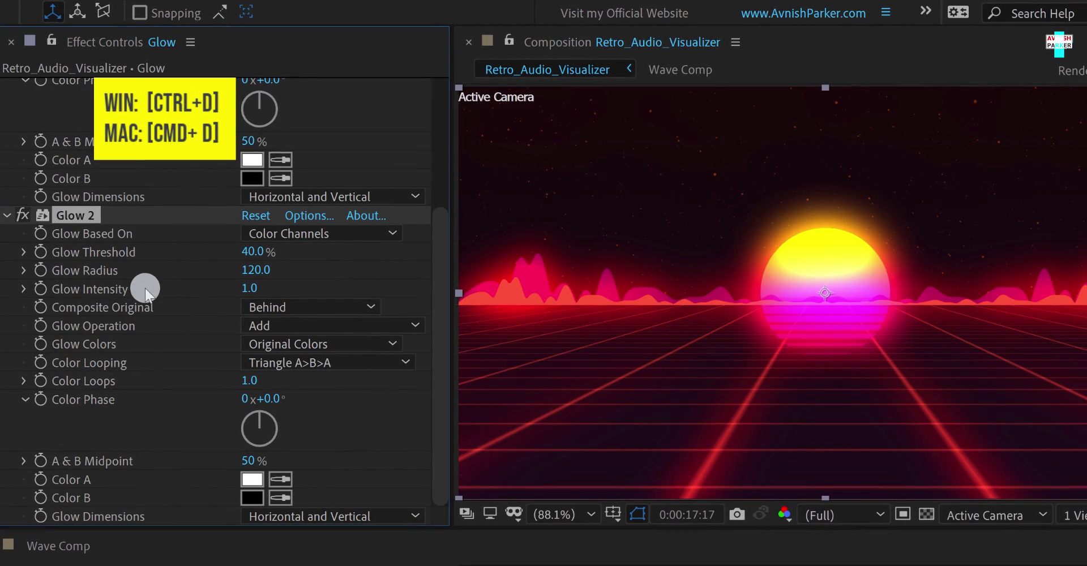
left_click(249, 273)
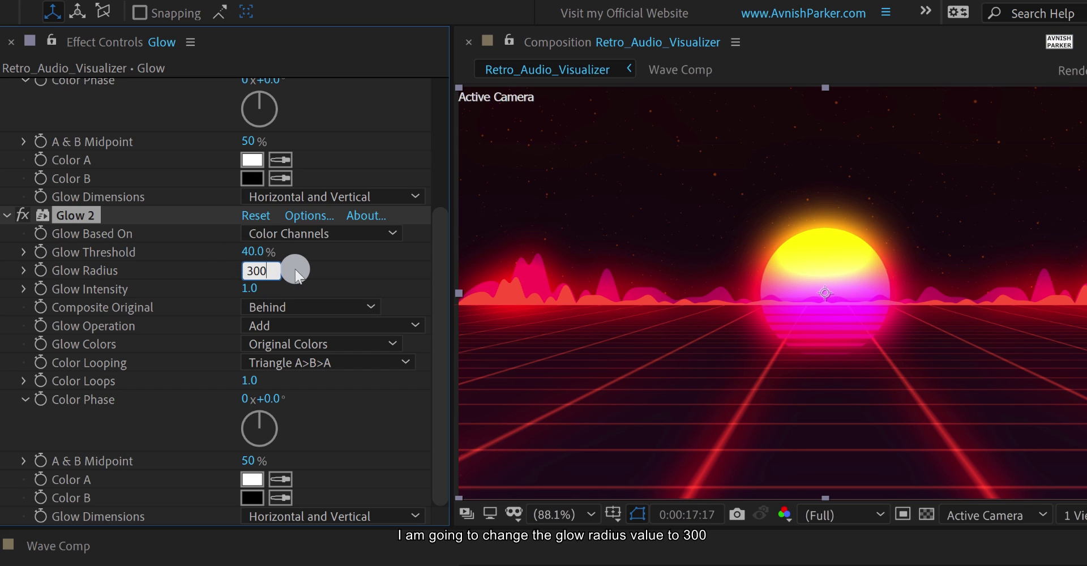
key("Return")
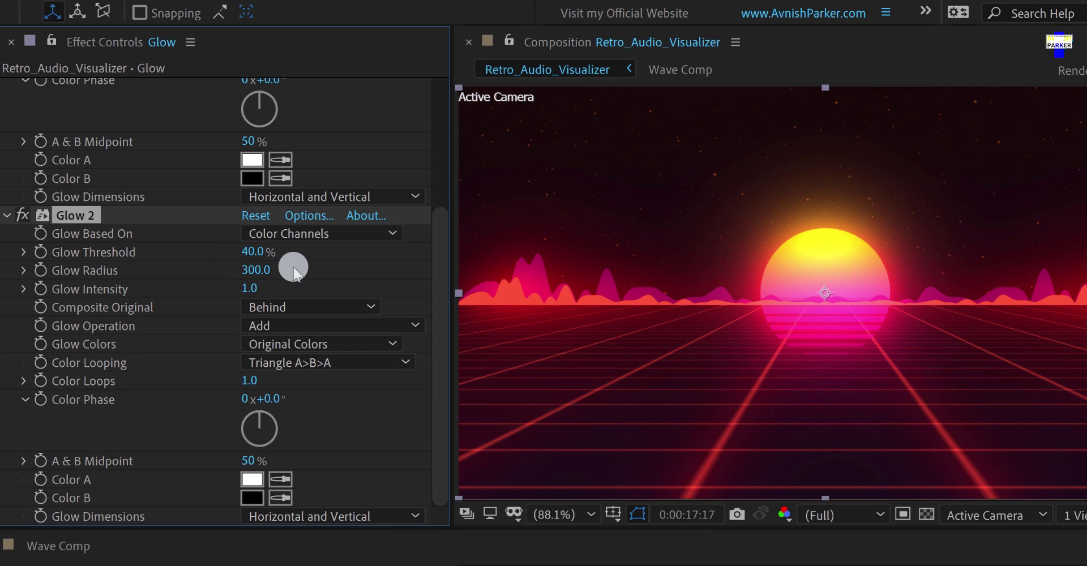
left_click(249, 251)
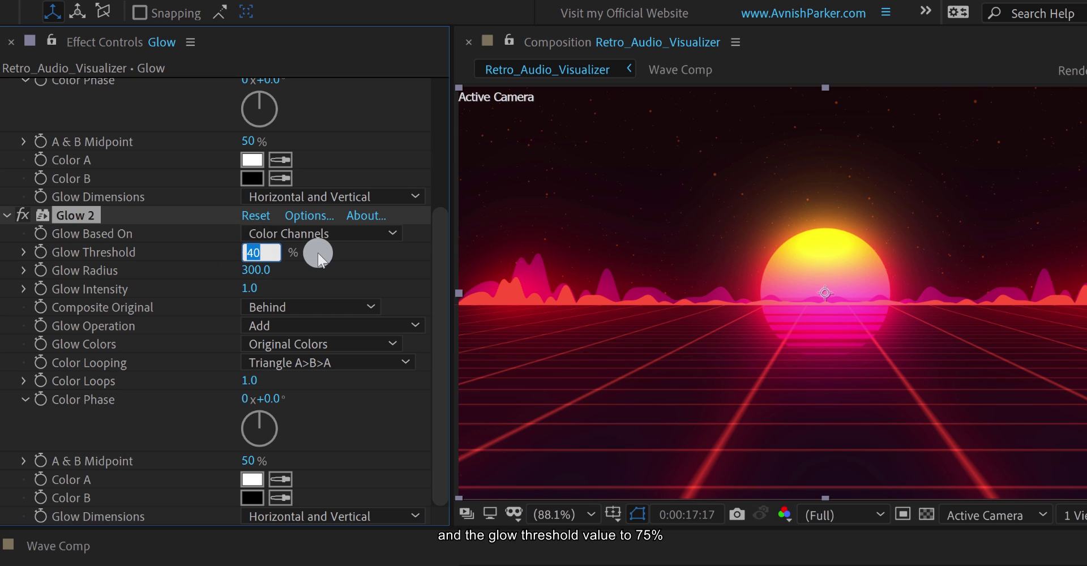
type("75.")
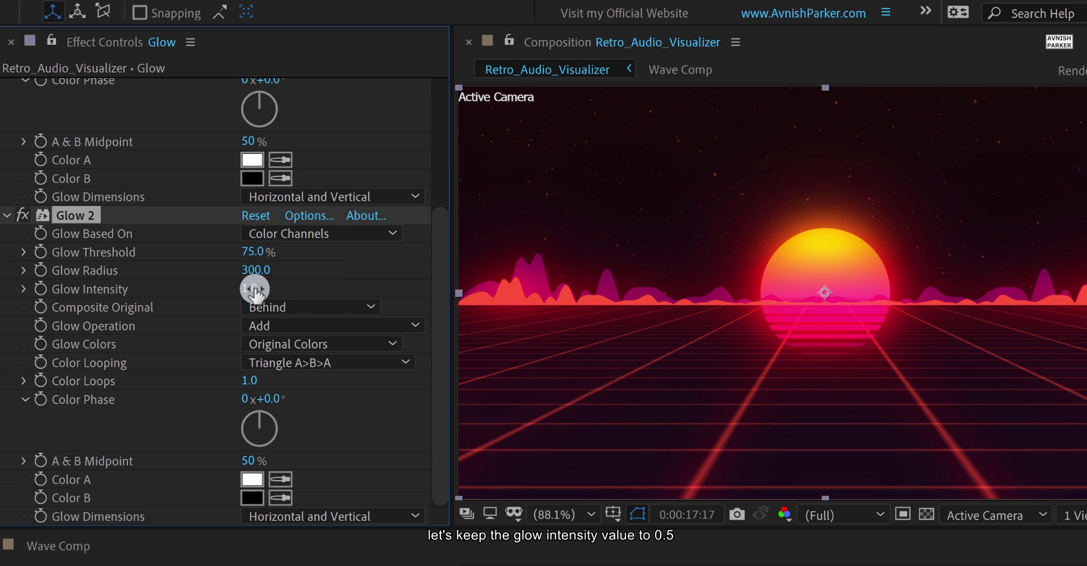
left_click(255, 289)
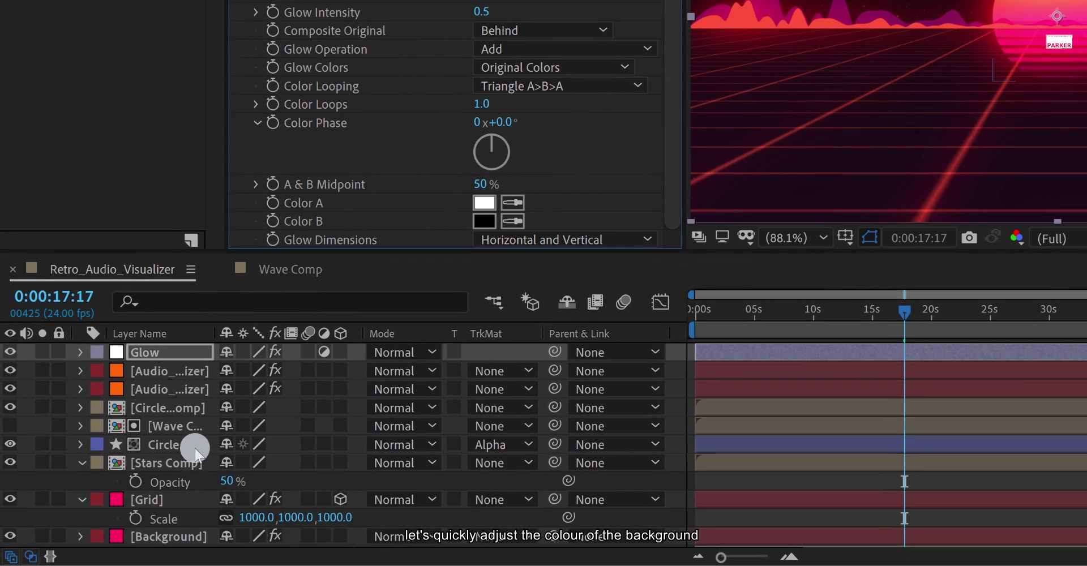
- Change the Background Gradient Ramp's end colour to a dark magenta
scroll(150, 499, "down", 1)
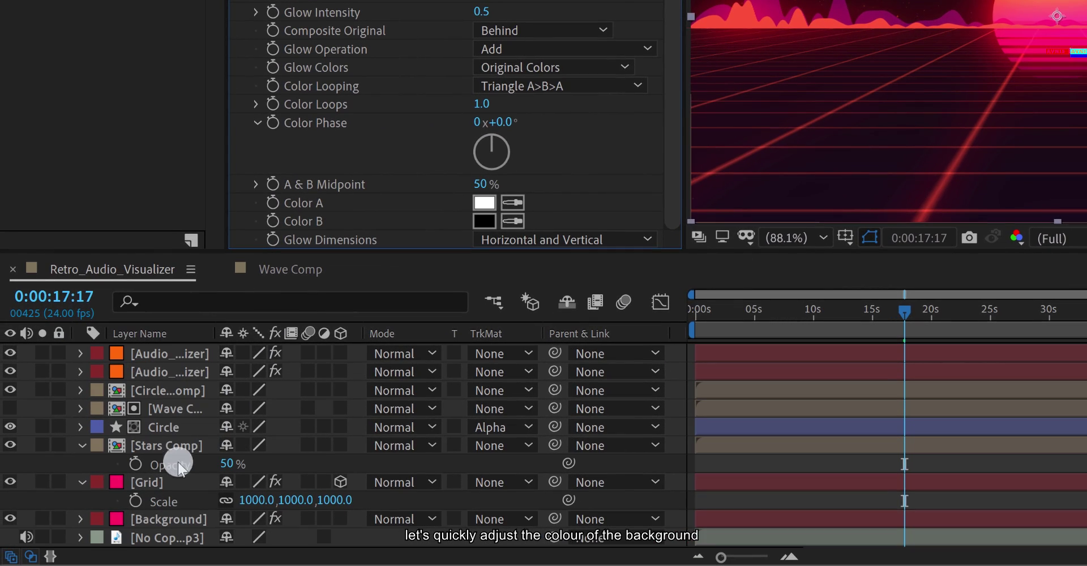
left_click(166, 519)
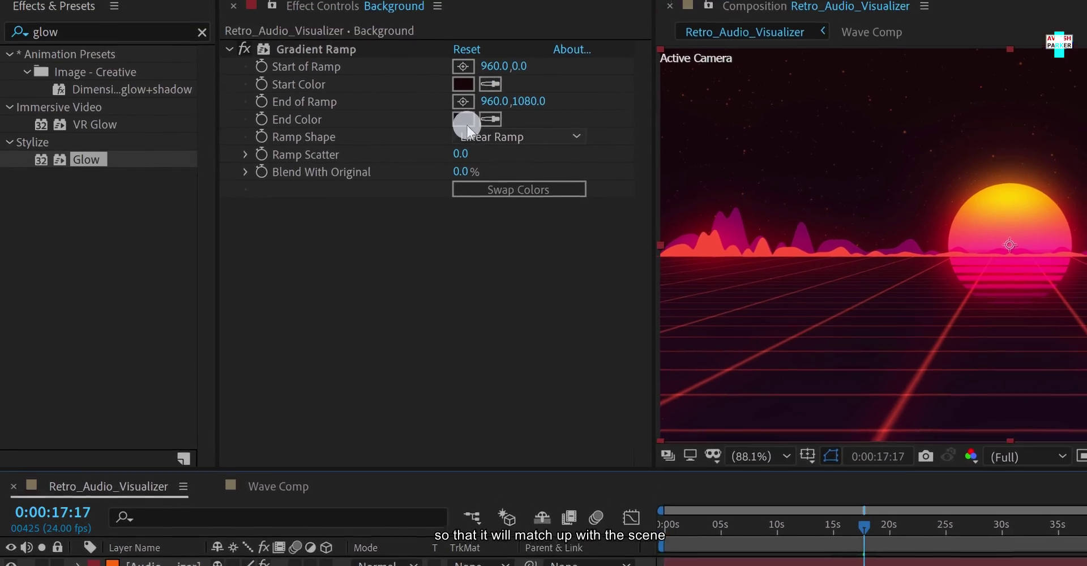
left_click(466, 124)
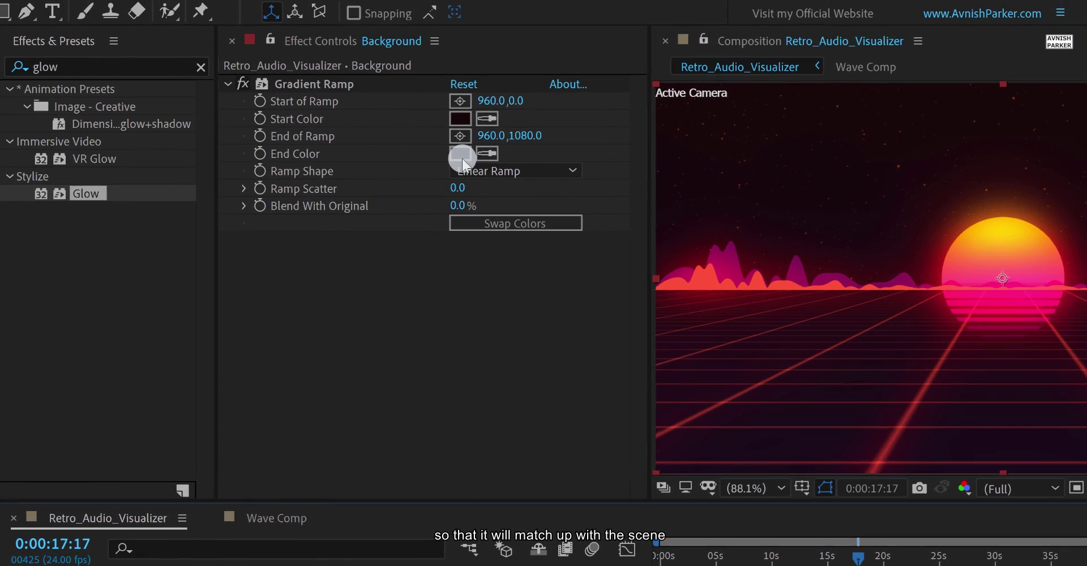
left_click(225, 324)
left_click(284, 132)
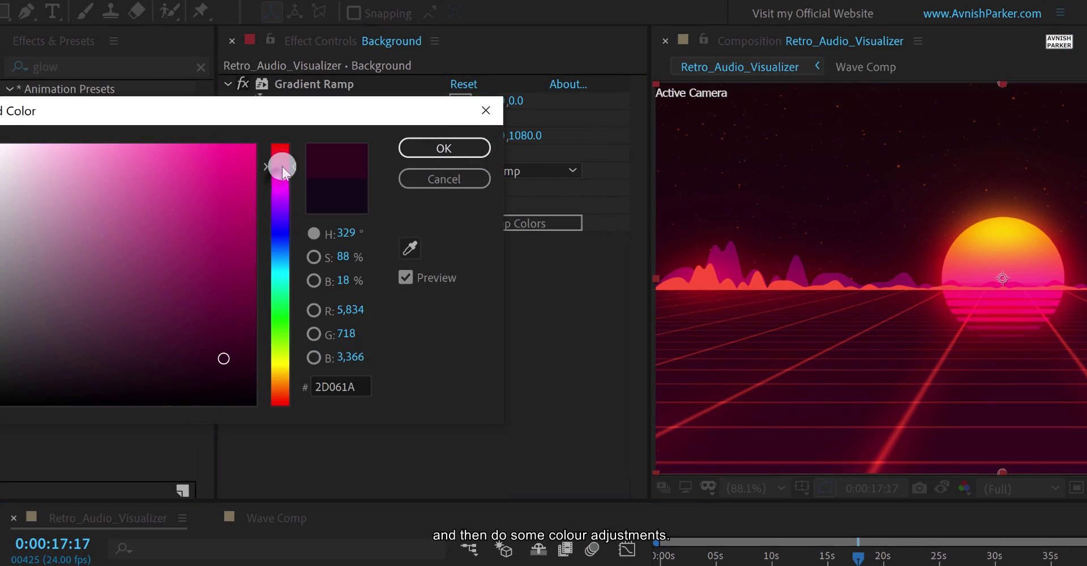
left_click(403, 148)
- Change the gradient's start colour to dark purple #19042D
left_click(453, 117)
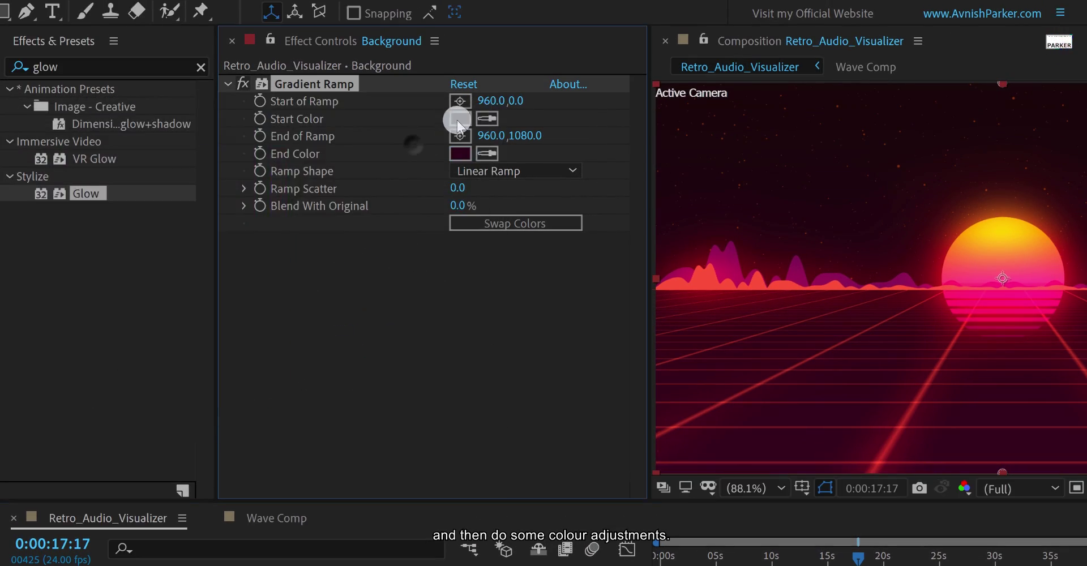
left_click(235, 358)
left_click_drag(281, 181, 293, 215)
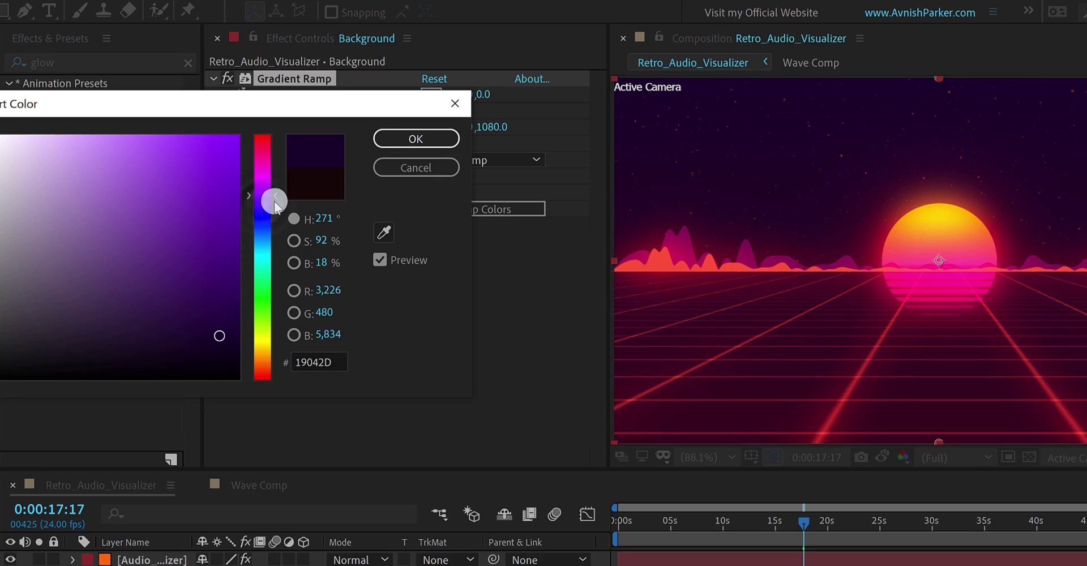
left_click(415, 139)
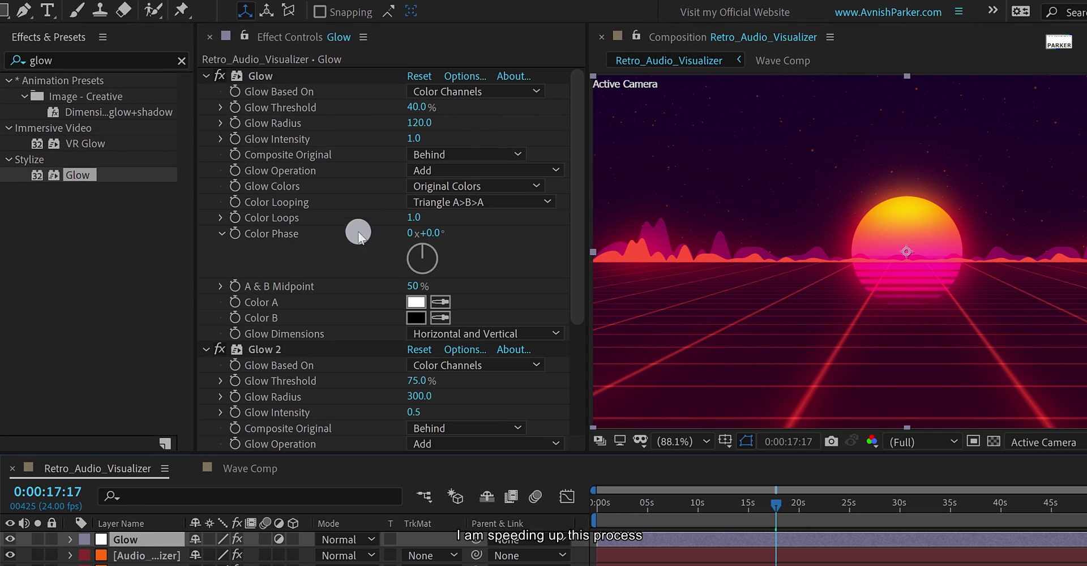
- Widen the first Glow's radius to 375 and expand the Audio_Visualizer's Audio Spectrum settings
left_click_drag(418, 126, 642, 114)
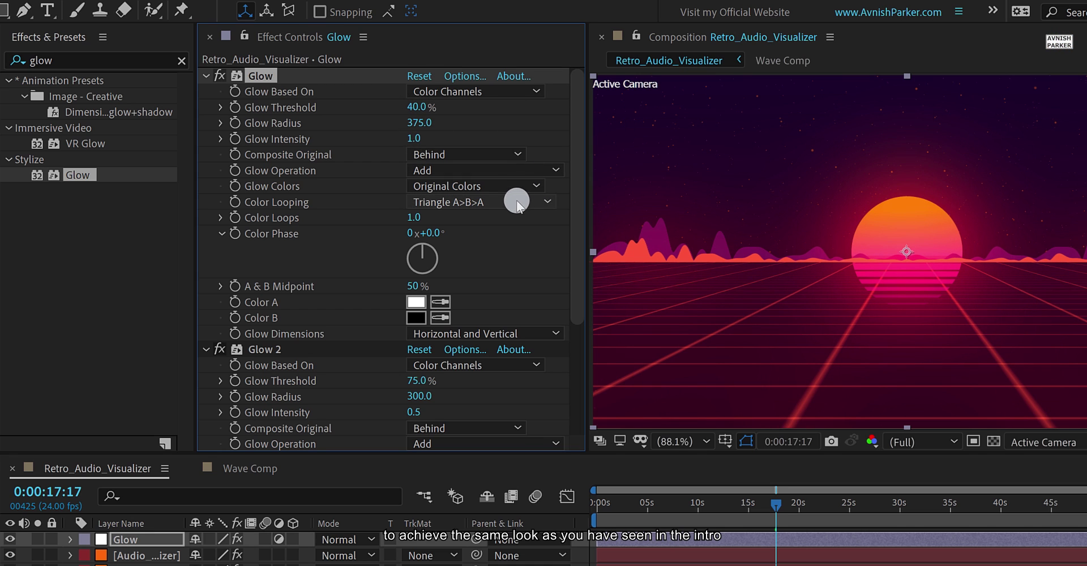
left_click(162, 555)
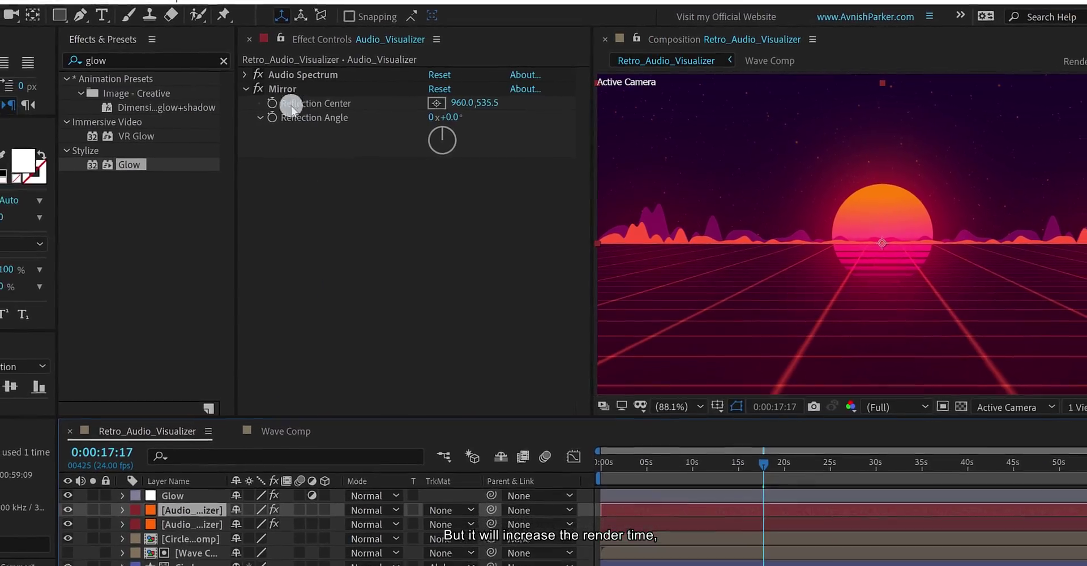
left_click(225, 75)
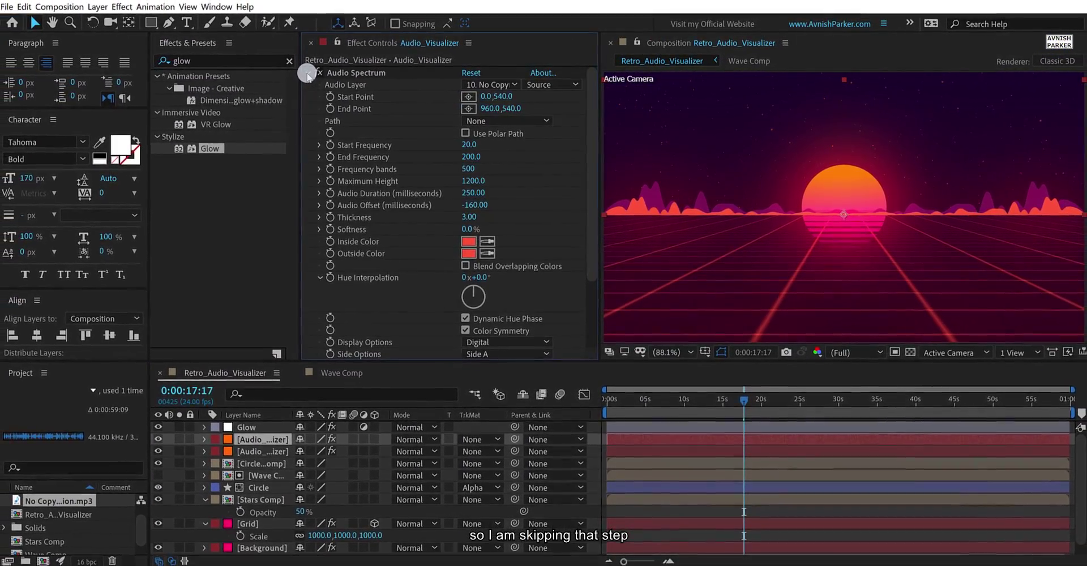
- Set the second Audio_Visualizer spectrum's inside colour to 491F44
left_click(277, 451)
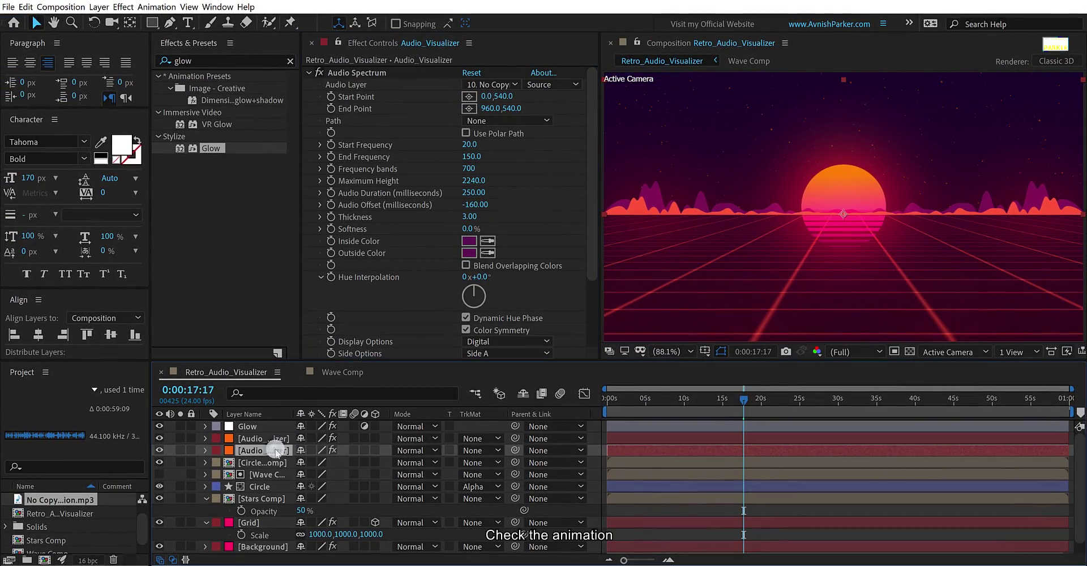
left_click(467, 241)
left_click(251, 243)
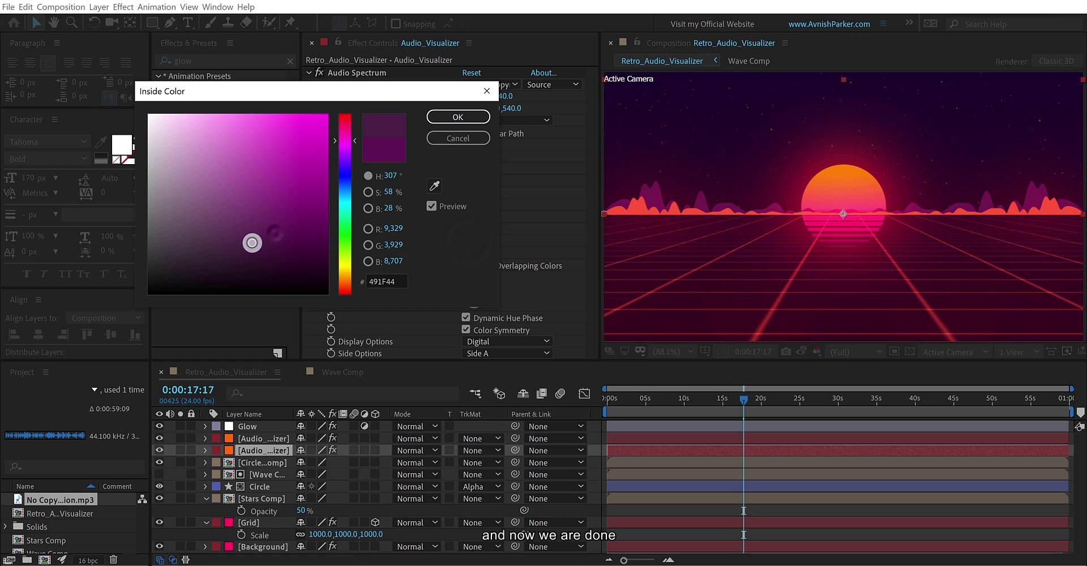
left_click(458, 116)
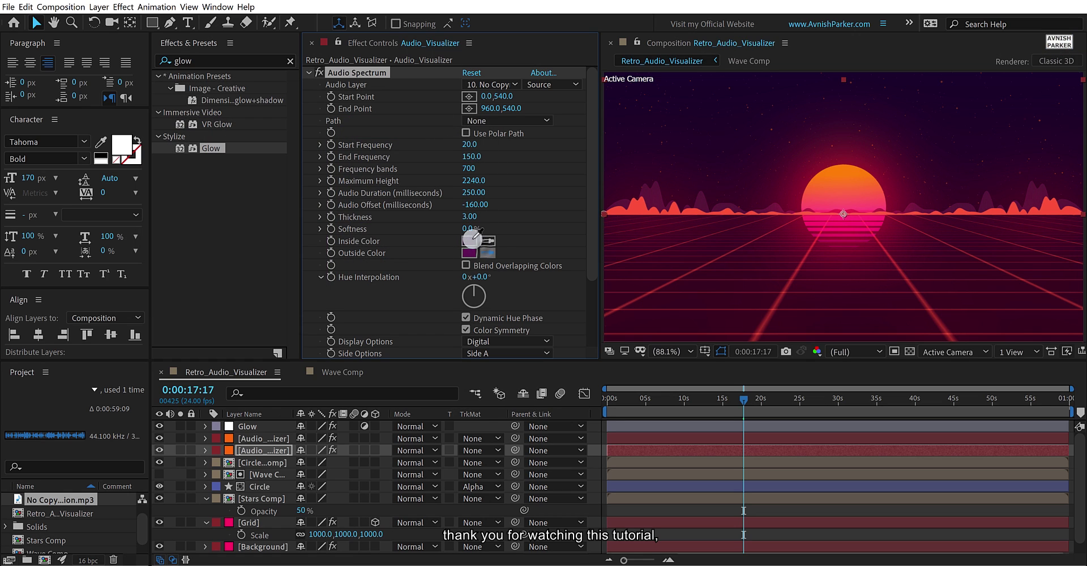